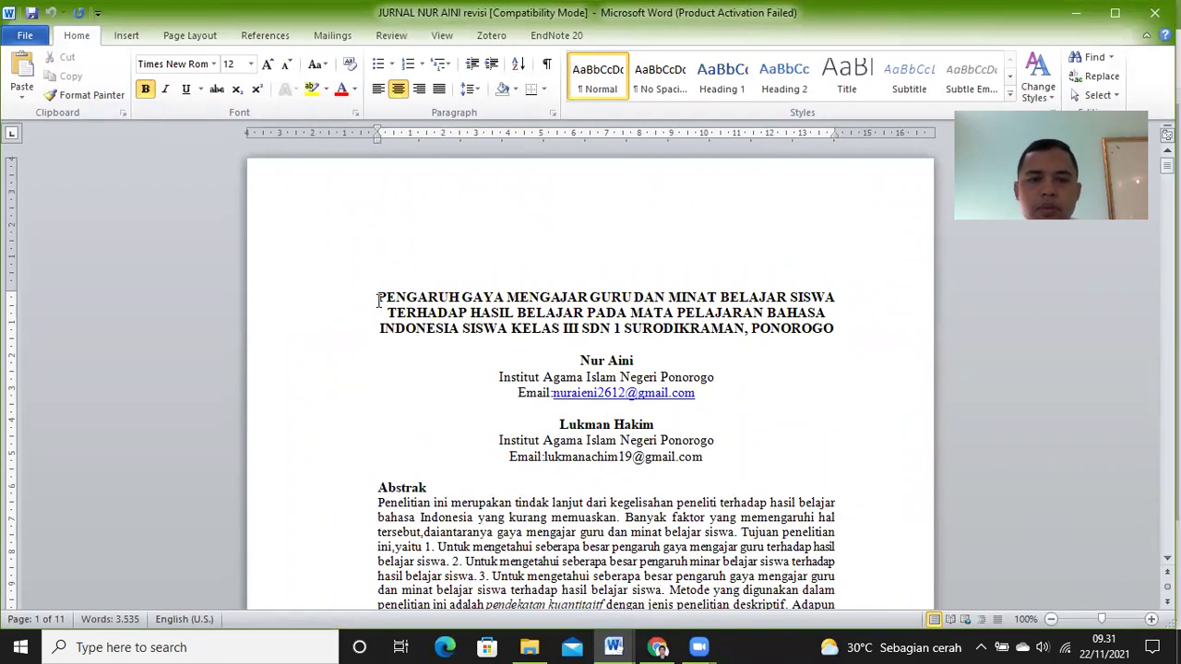
Step: Zoom the article in to 120% and bring the title and author block into view
{"action": "left_click", "coordinate": [1151, 619]}
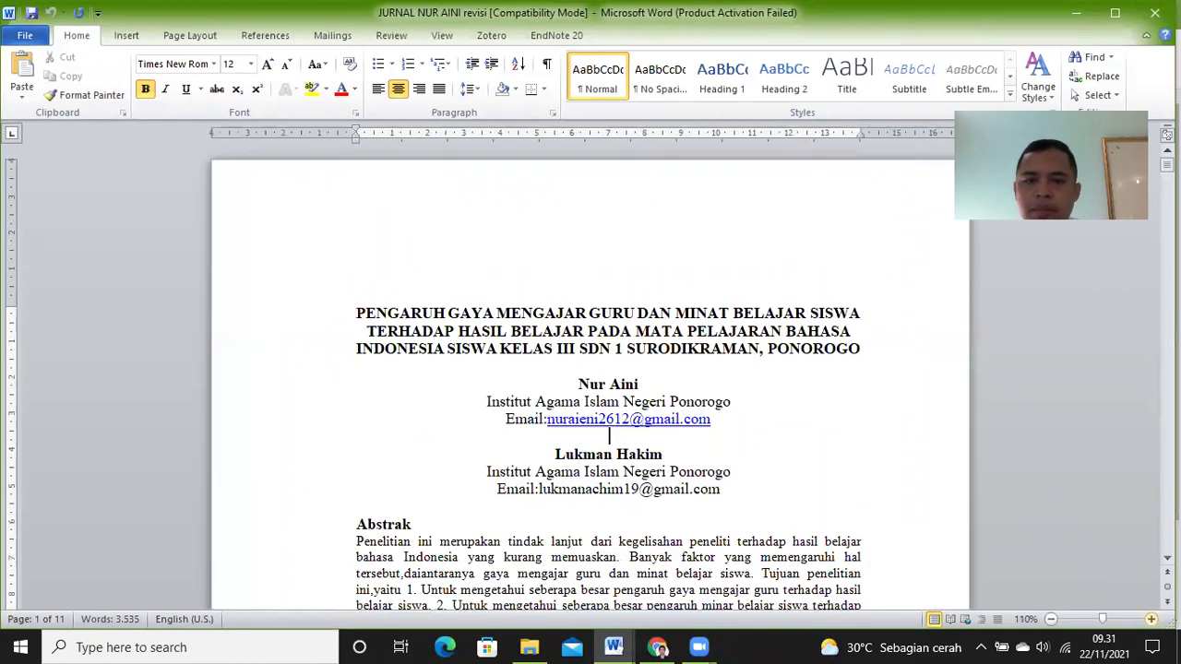
{"action": "left_click", "coordinate": [1152, 620]}
{"action": "scroll", "coordinate": [928, 477], "scroll_direction": "down", "scroll_amount": 1}
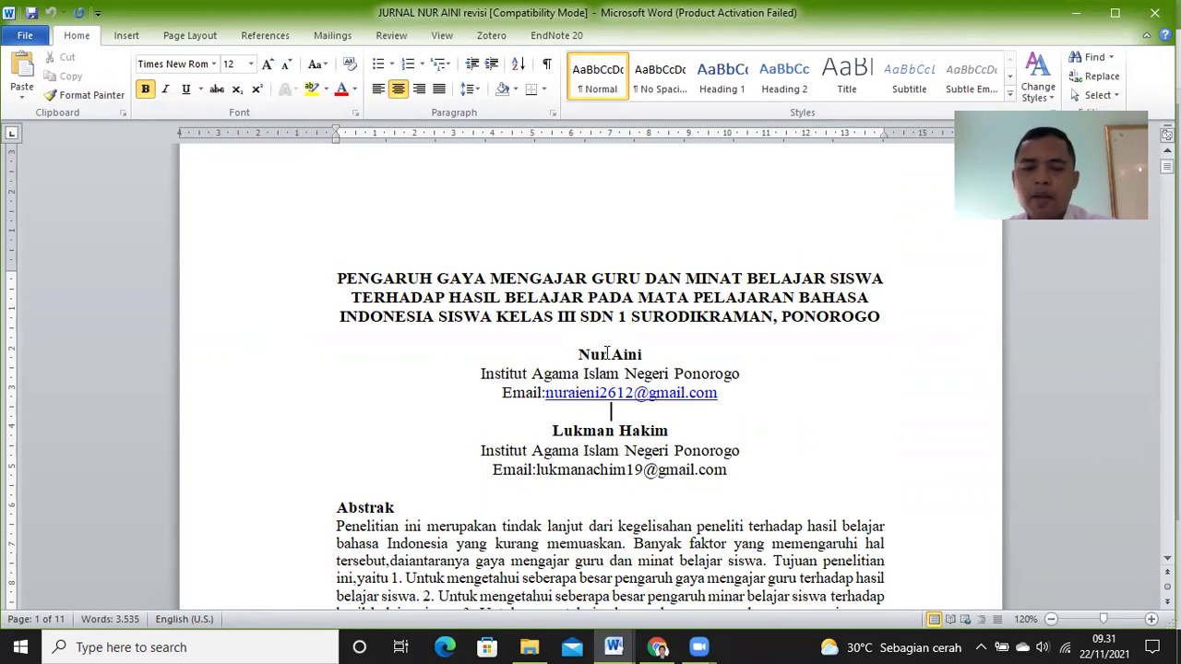
{"action": "left_click", "coordinate": [572, 355]}
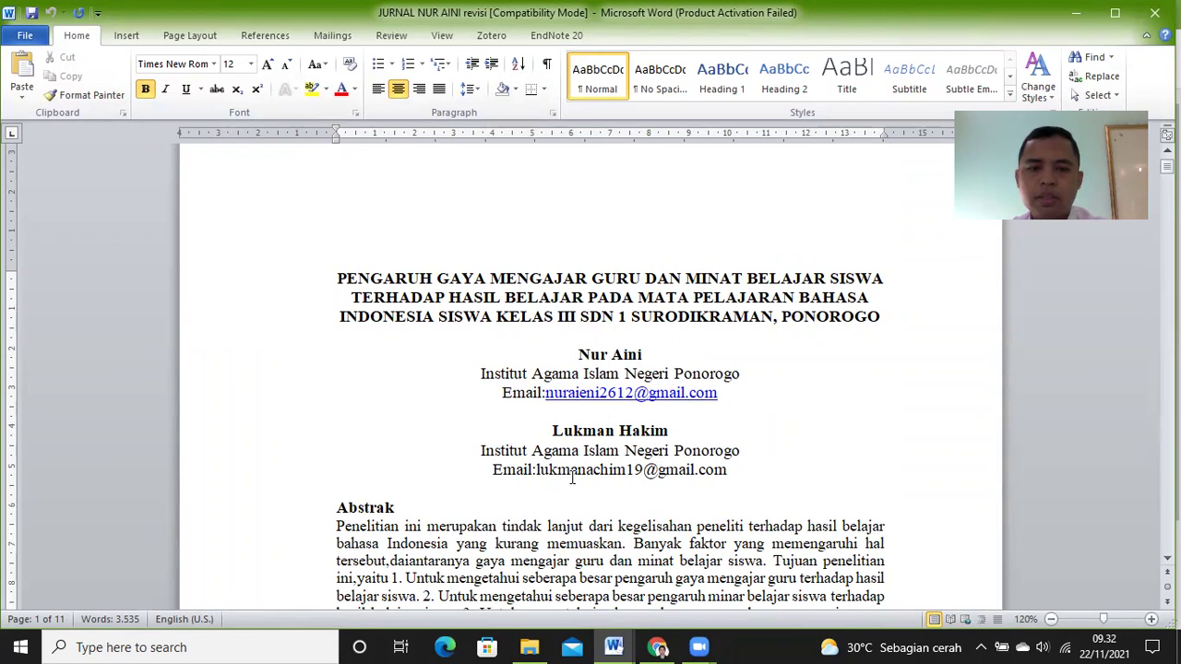
Step: Scroll through the Abstrak and Abstract to the keywords, then back up to the top
{"action": "scroll", "coordinate": [653, 474], "scroll_direction": "down", "scroll_amount": 1}
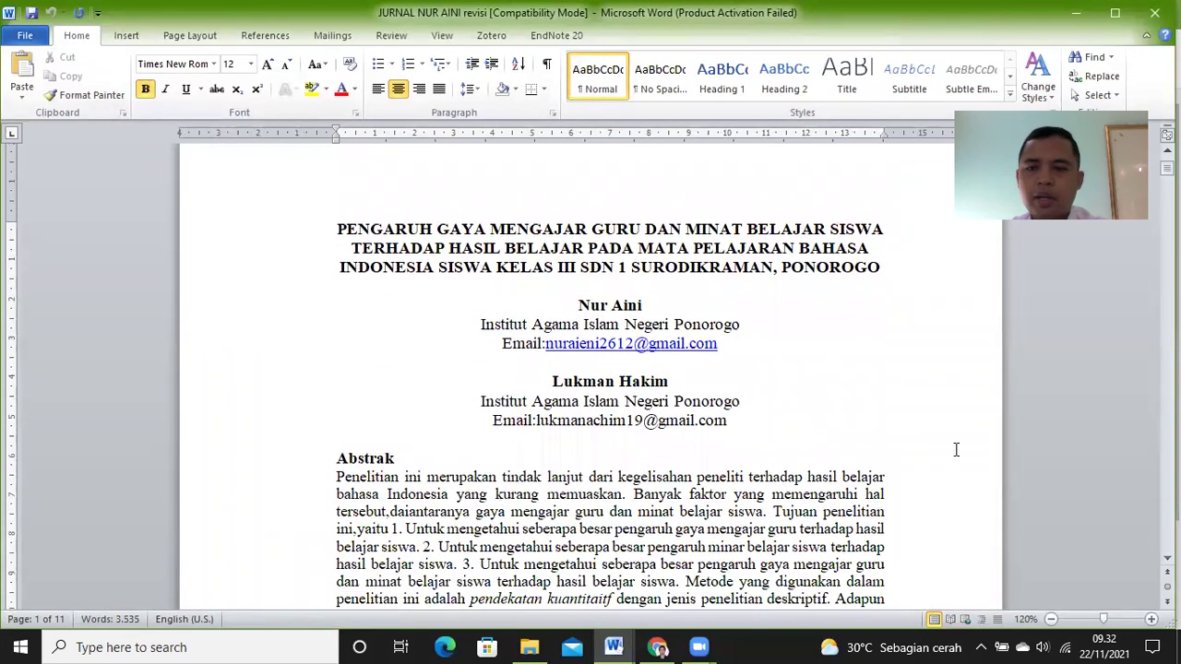
{"action": "scroll", "coordinate": [609, 397], "scroll_direction": "down", "scroll_amount": 2}
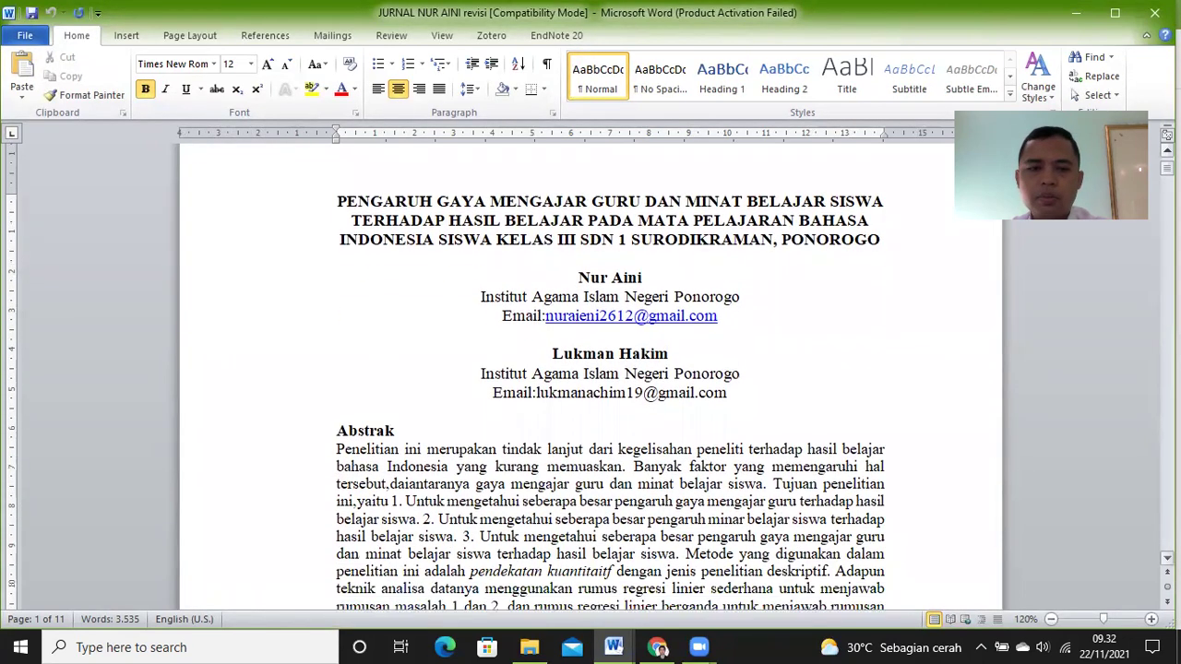
{"action": "scroll", "coordinate": [609, 406], "scroll_direction": "down", "scroll_amount": 3}
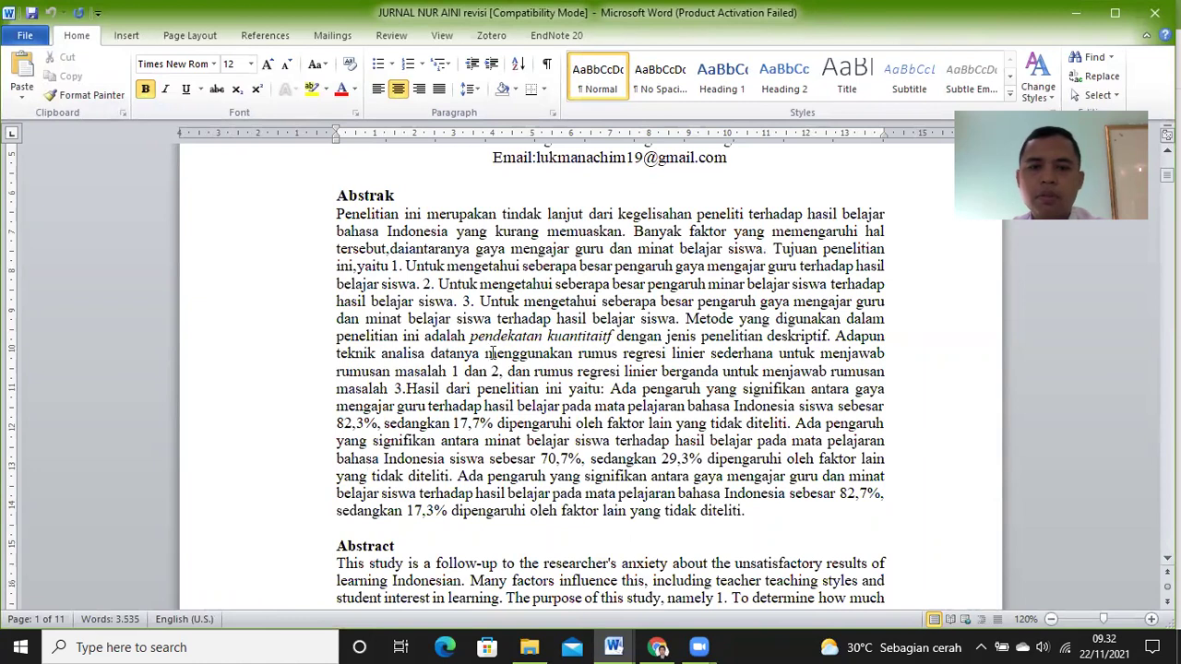
{"action": "scroll", "coordinate": [609, 387], "scroll_direction": "down", "scroll_amount": 1}
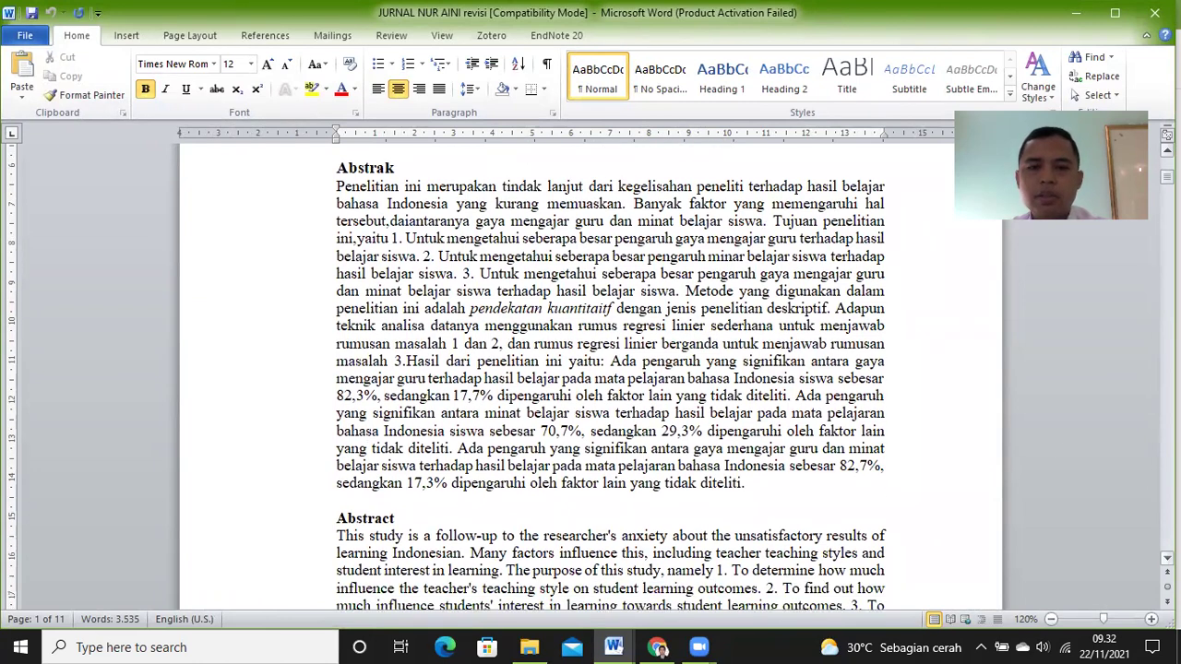
{"action": "left_click", "coordinate": [780, 473]}
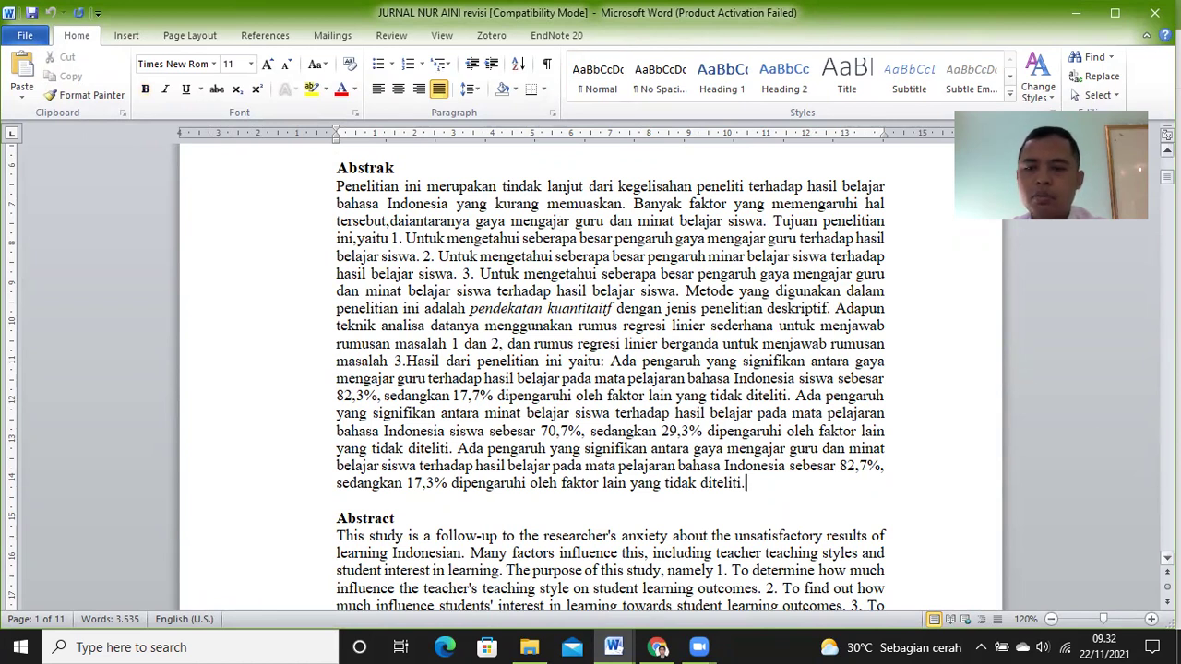
{"action": "left_click", "coordinate": [1166, 558]}
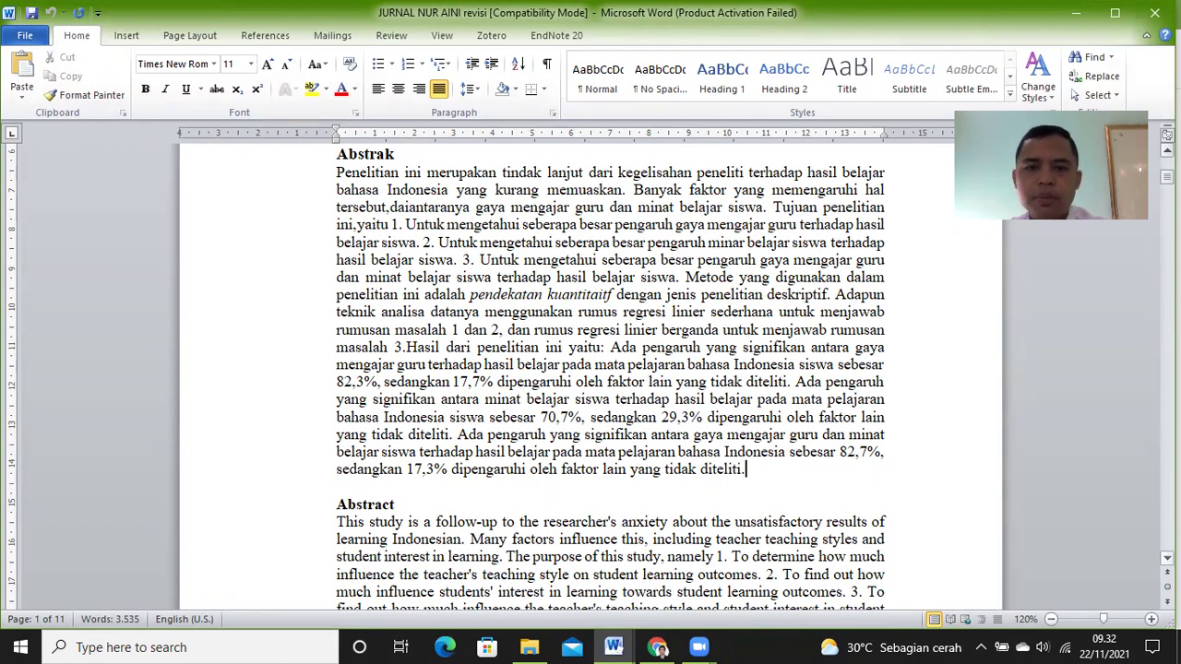
{"action": "left_click", "coordinate": [1166, 558]}
{"action": "left_click", "coordinate": [1166, 558]}
{"action": "scroll", "coordinate": [609, 369], "scroll_direction": "down", "scroll_amount": 7}
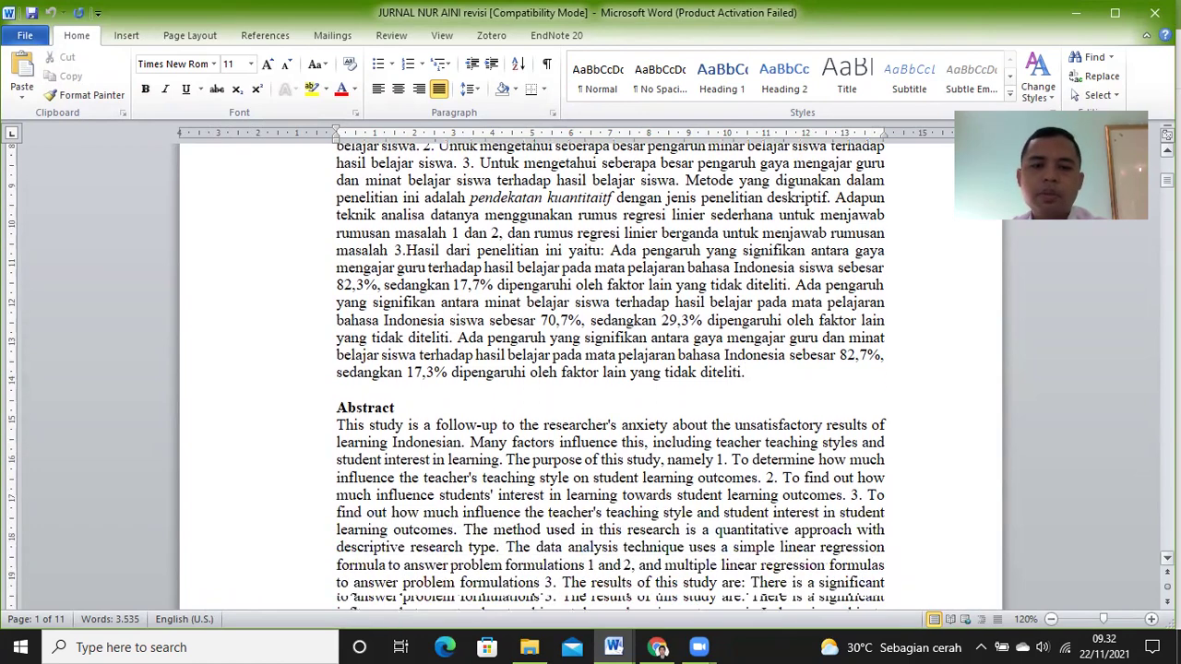
{"action": "scroll", "coordinate": [609, 369], "scroll_direction": "down", "scroll_amount": 8}
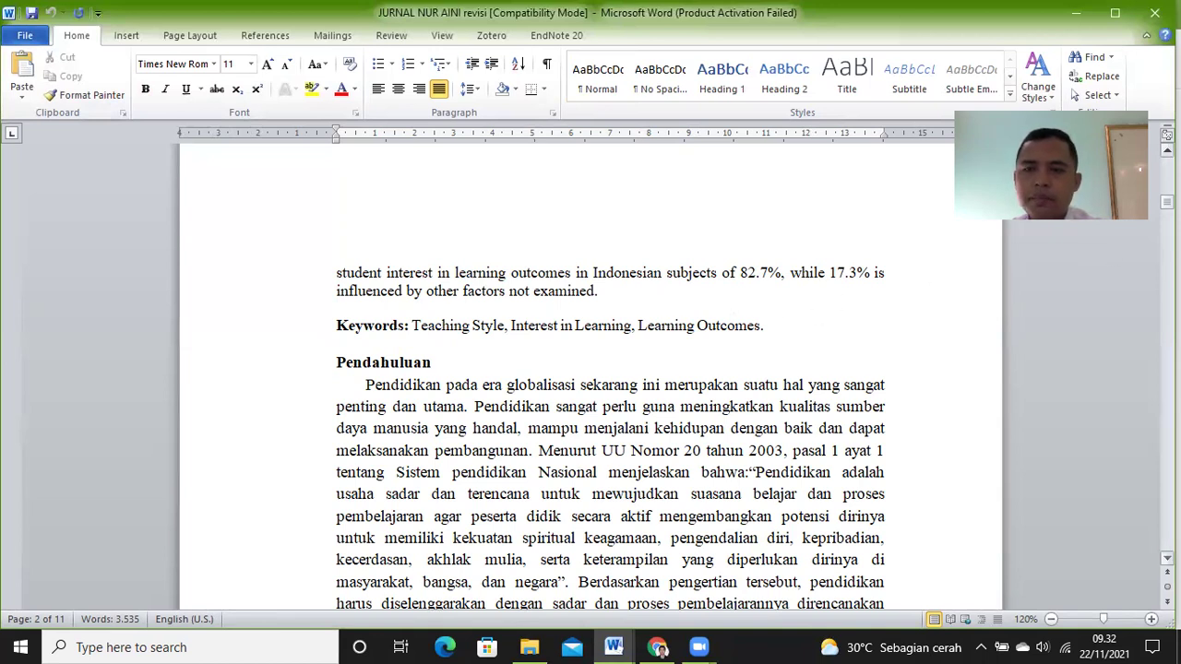
{"action": "scroll", "coordinate": [591, 369], "scroll_direction": "up", "scroll_amount": 5}
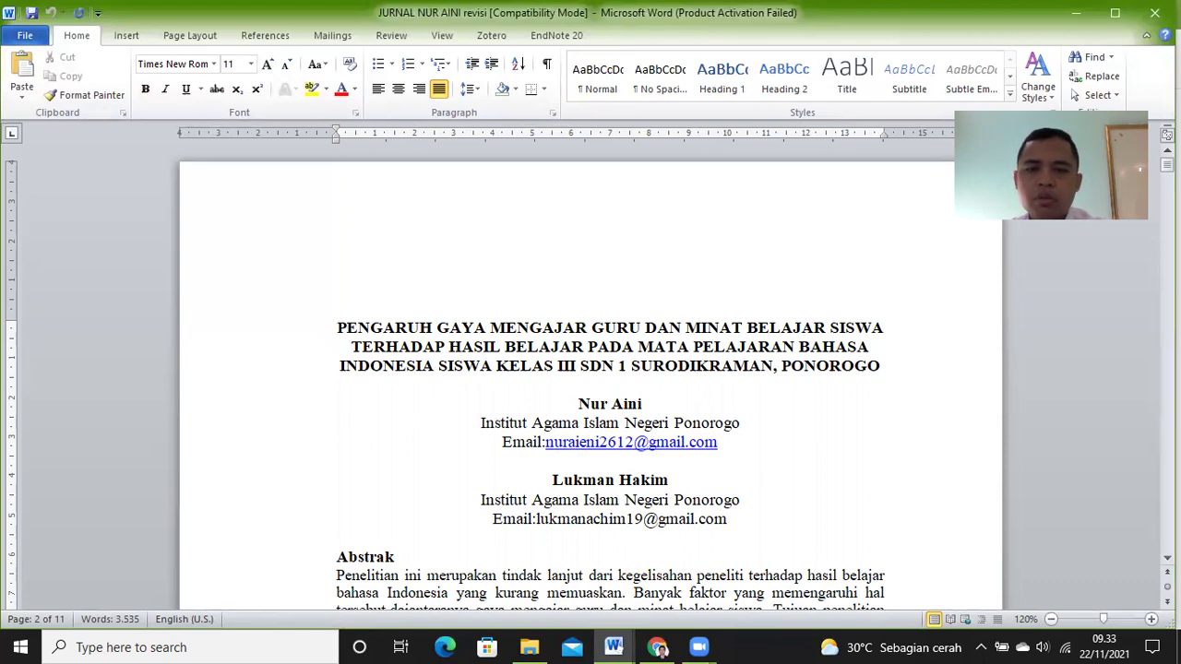
Step: Scroll down through the manuscript to the Hasil dan Pembahasan heading
{"action": "scroll", "coordinate": [591, 387], "scroll_direction": "down", "scroll_amount": 15}
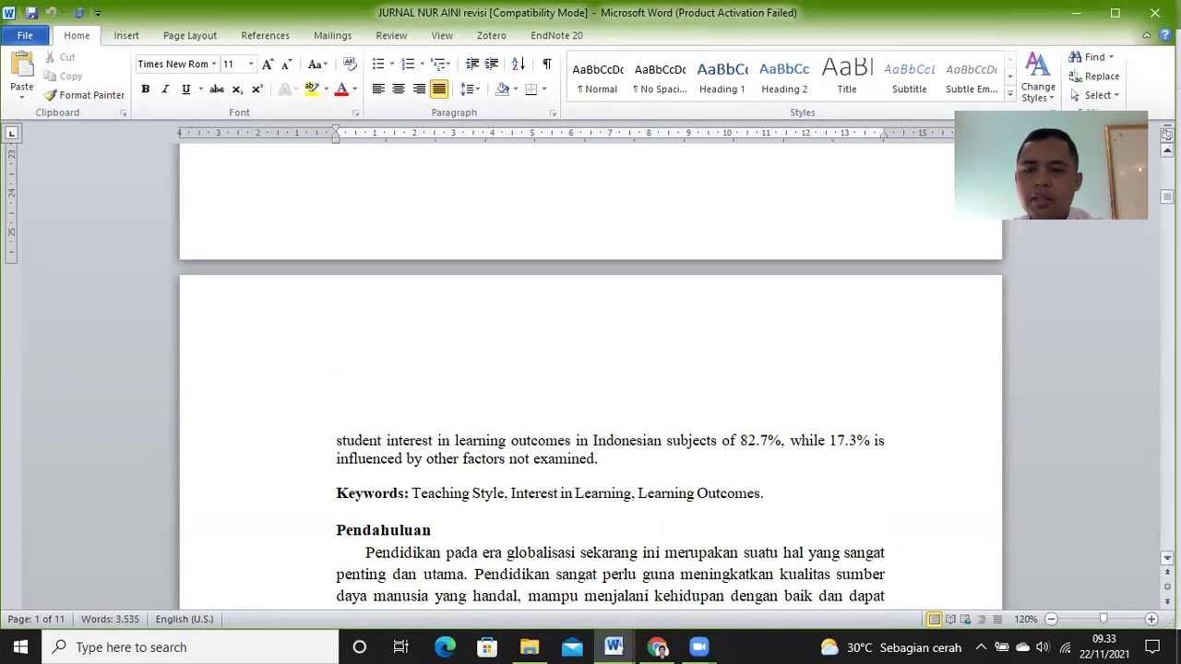
{"action": "left_click", "coordinate": [1167, 558]}
{"action": "left_click", "coordinate": [1167, 558]}
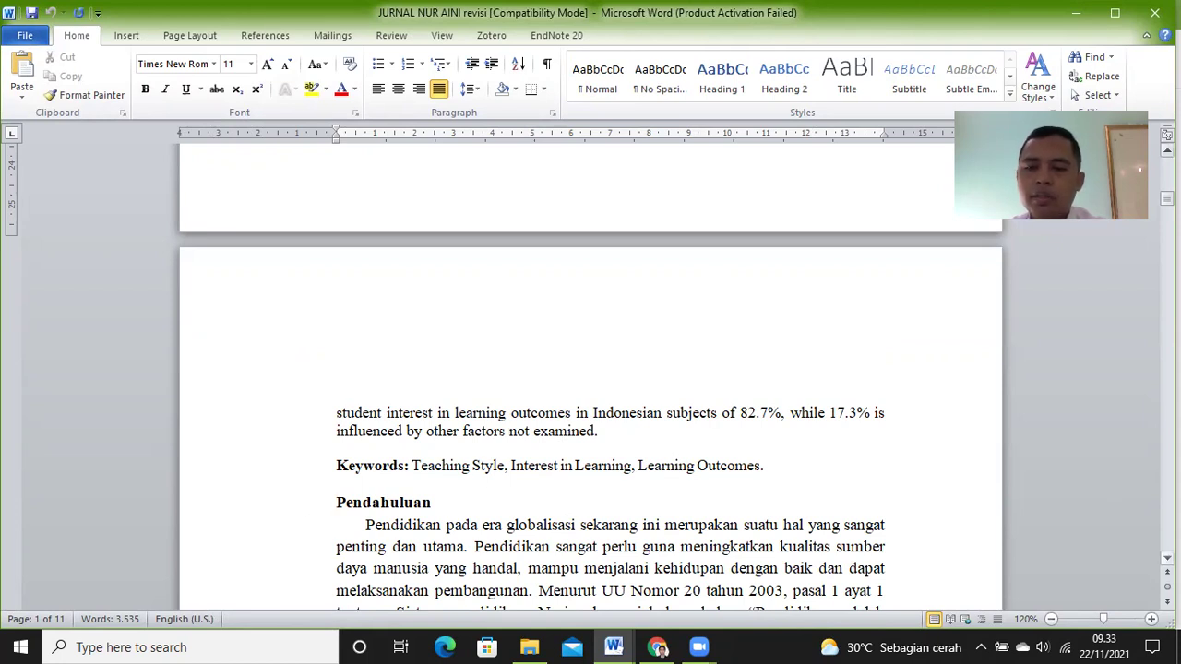
{"action": "scroll", "coordinate": [591, 416], "scroll_direction": "down", "scroll_amount": 3}
{"action": "scroll", "coordinate": [591, 415], "scroll_direction": "down", "scroll_amount": 5}
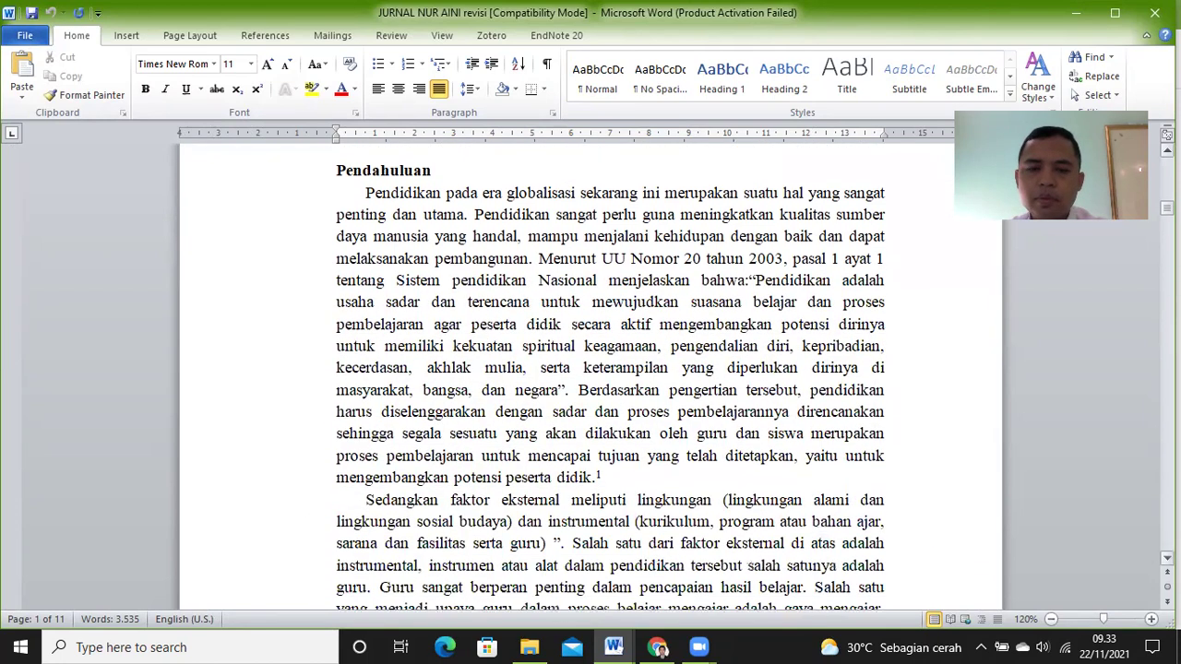
{"action": "scroll", "coordinate": [591, 416], "scroll_direction": "down", "scroll_amount": 15}
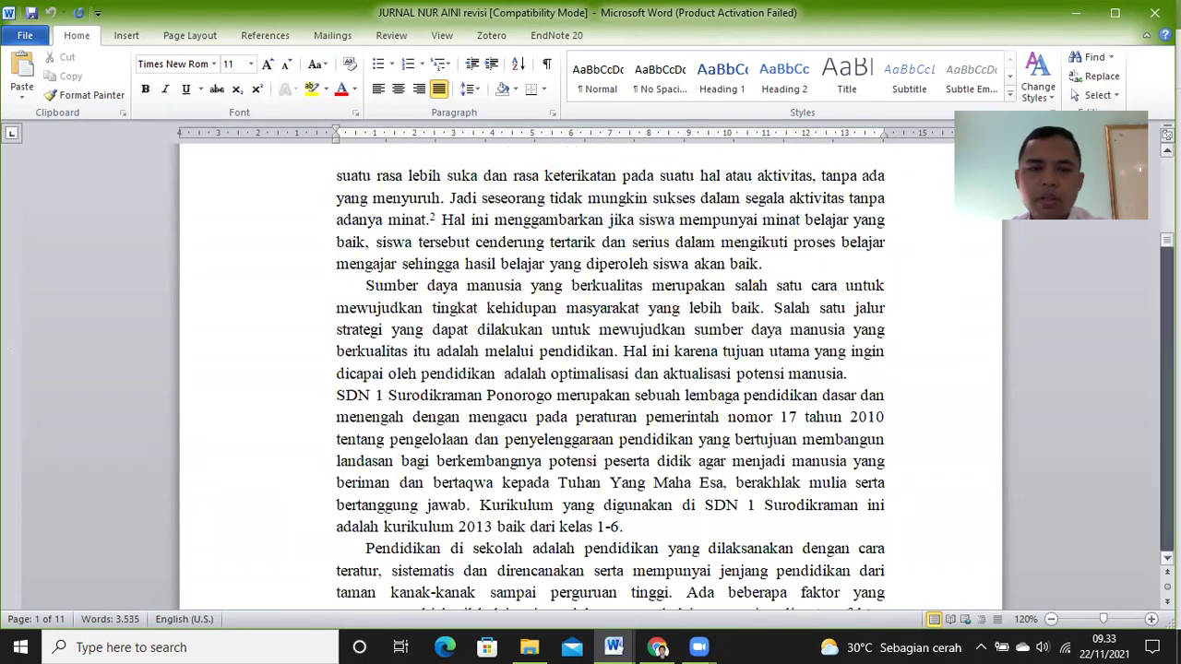
{"action": "scroll", "coordinate": [591, 415], "scroll_direction": "down", "scroll_amount": 15}
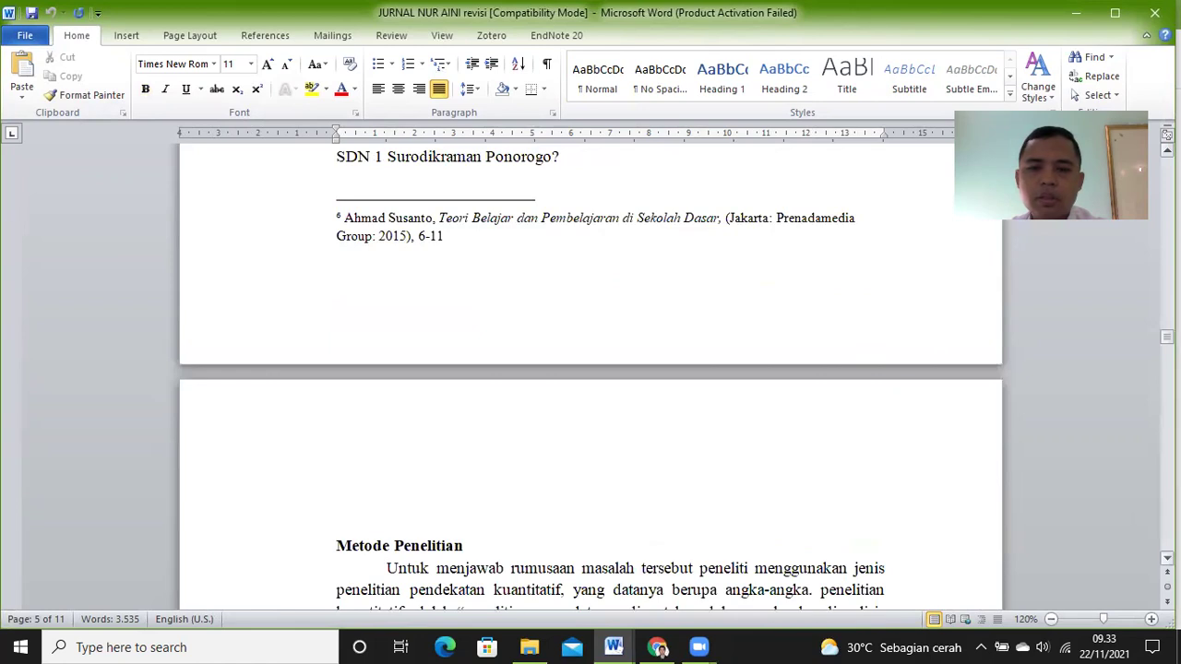
{"action": "scroll", "coordinate": [591, 415], "scroll_direction": "down", "scroll_amount": 5}
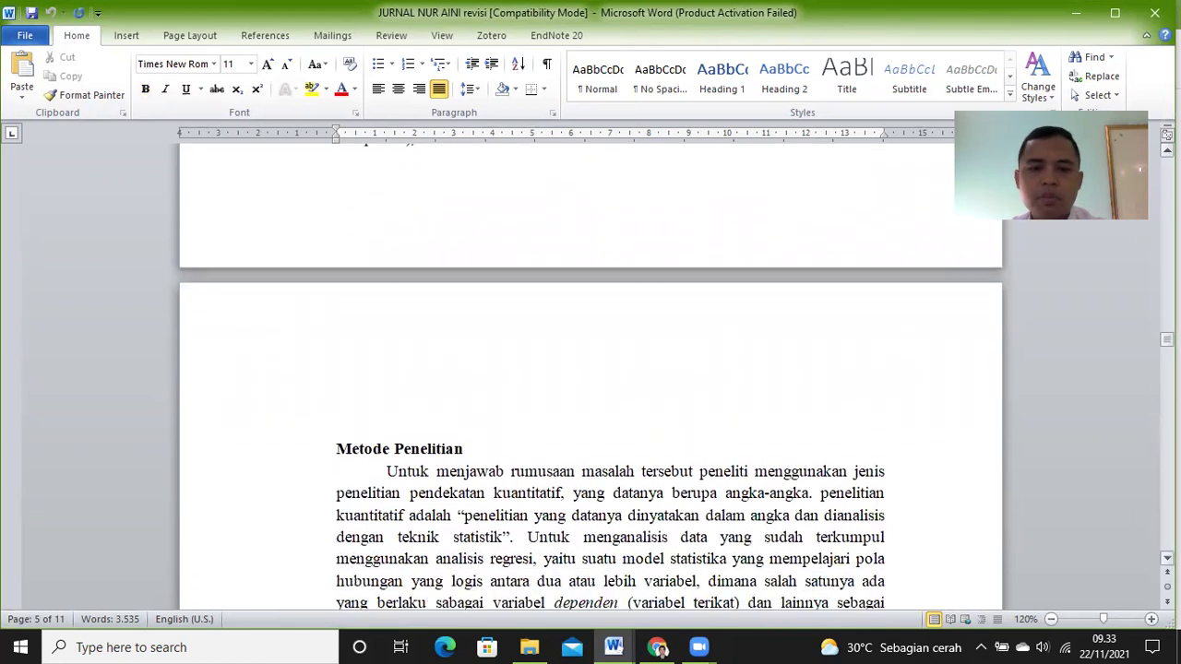
{"action": "scroll", "coordinate": [591, 415], "scroll_direction": "down", "scroll_amount": 7}
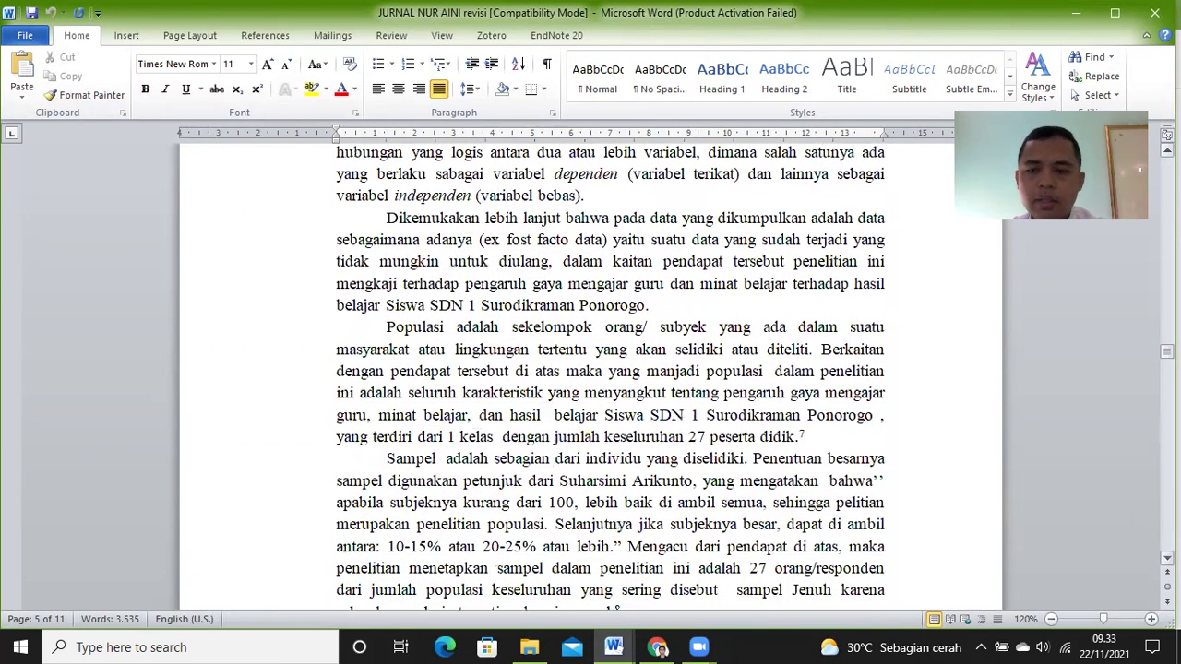
{"action": "scroll", "coordinate": [591, 415], "scroll_direction": "down", "scroll_amount": 3}
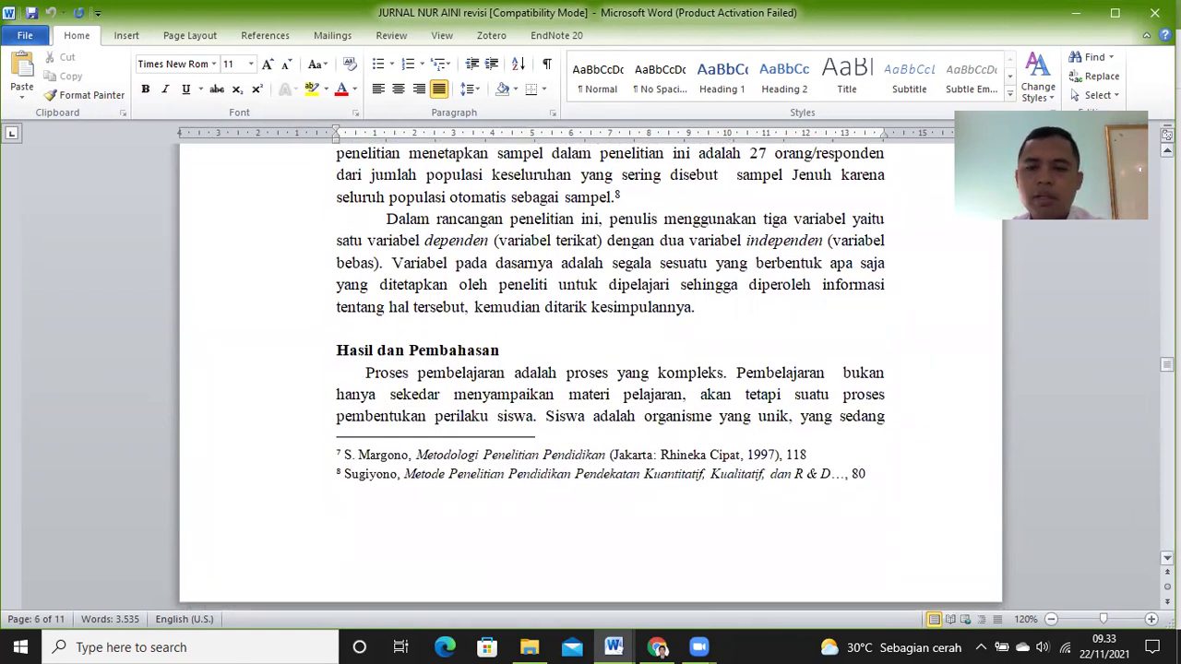
{"action": "left_click", "coordinate": [487, 352]}
{"action": "left_click", "coordinate": [508, 351]}
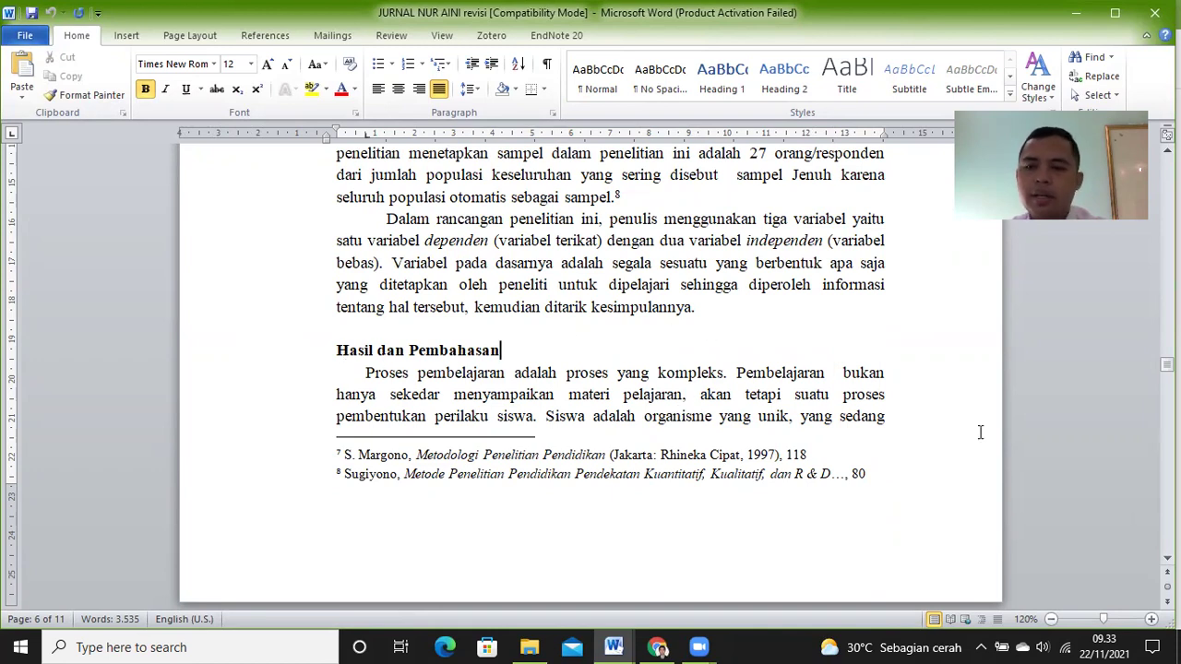
Step: Continue down to the Daftar Pustaka reference list on page 11
{"action": "scroll", "coordinate": [980, 432], "scroll_direction": "down", "scroll_amount": 6}
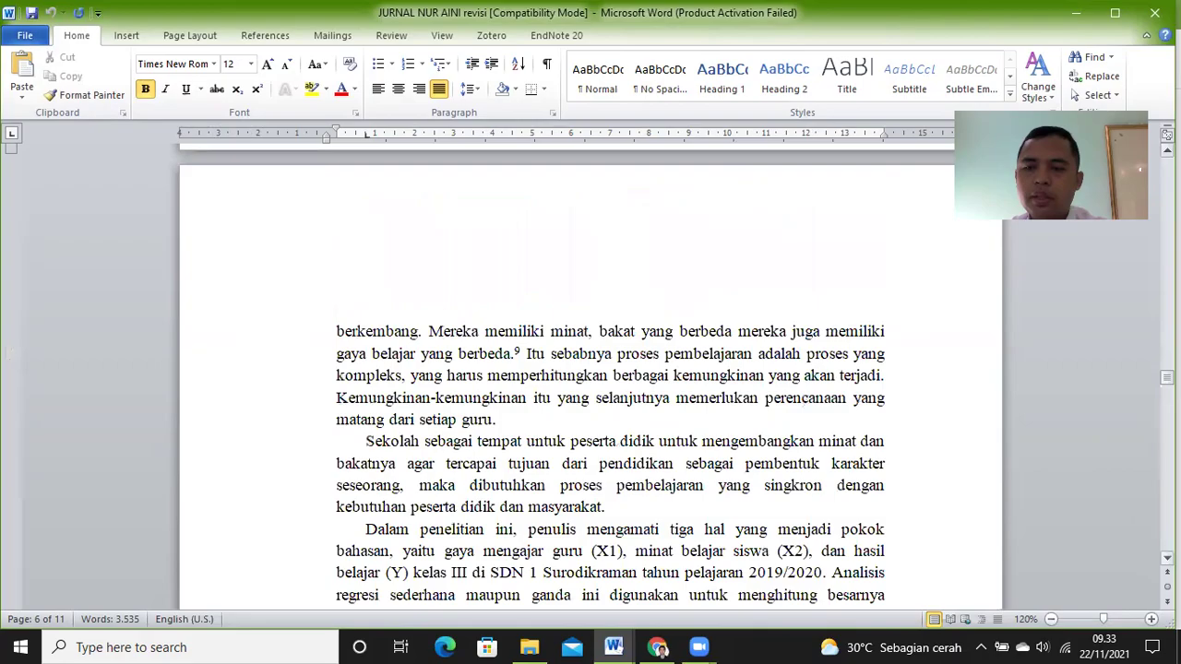
{"action": "scroll", "coordinate": [980, 432], "scroll_direction": "down", "scroll_amount": 10}
{"action": "scroll", "coordinate": [980, 432], "scroll_direction": "down", "scroll_amount": 12}
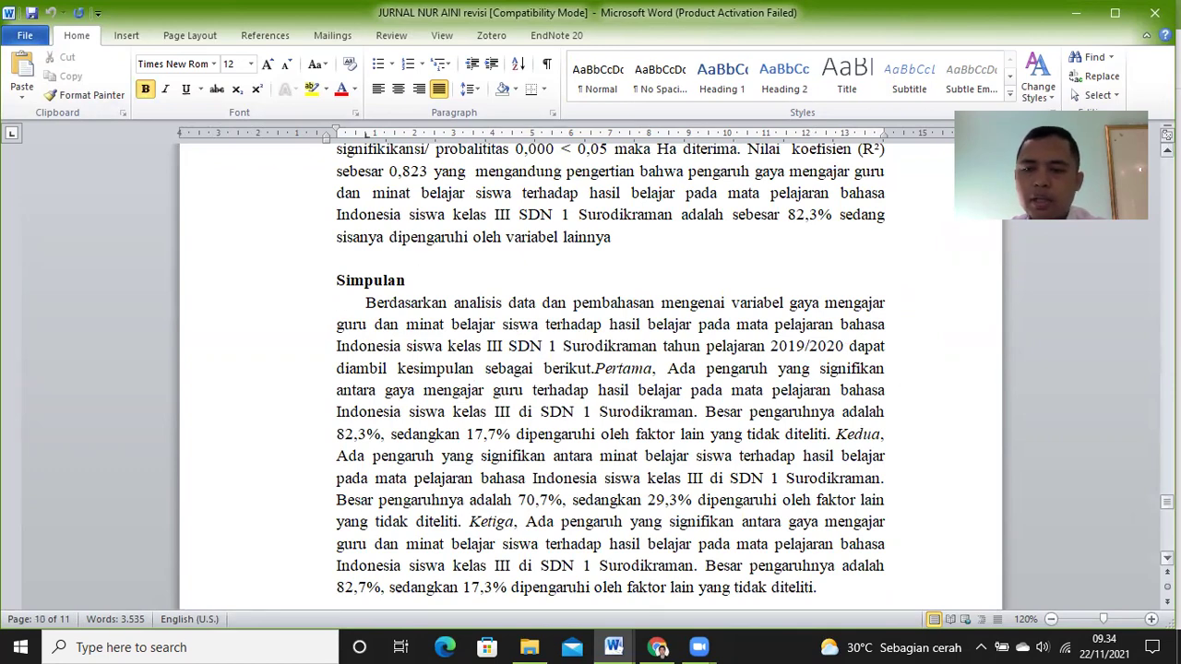
{"action": "scroll", "coordinate": [771, 366], "scroll_direction": "down", "scroll_amount": 4}
{"action": "scroll", "coordinate": [591, 369], "scroll_direction": "down", "scroll_amount": 6}
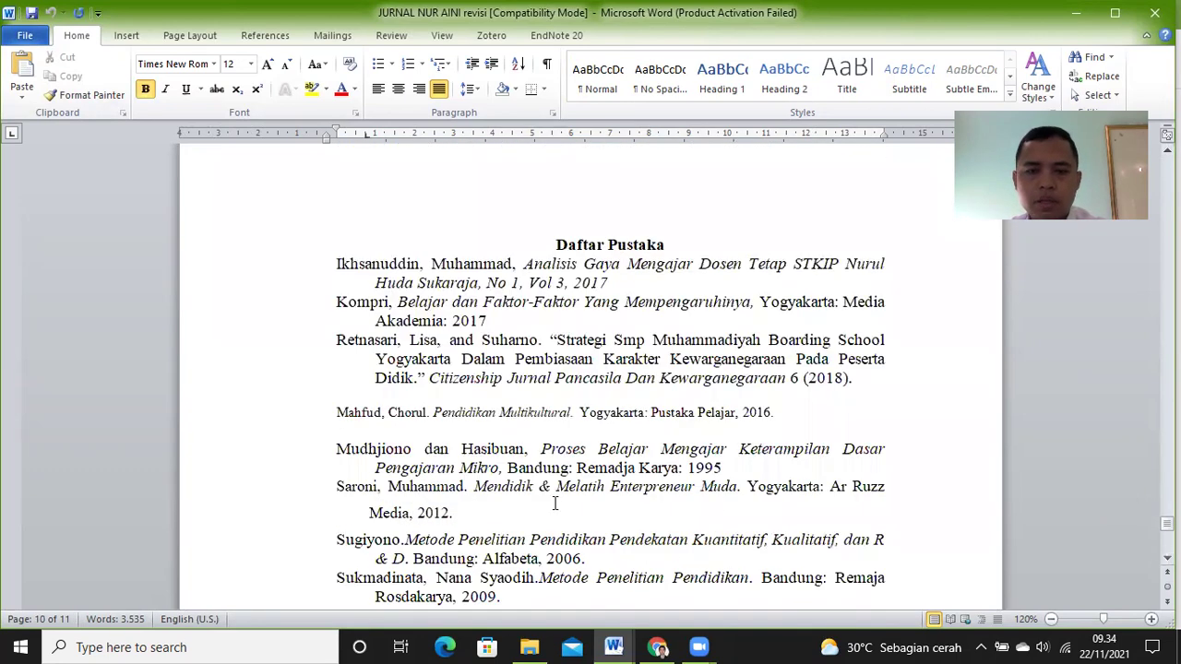
{"action": "left_click", "coordinate": [575, 413]}
Step: Check the references and footnote 2, then return to page 2's Gaya mengajar paragraph and footnote 1
{"action": "left_click", "coordinate": [616, 358]}
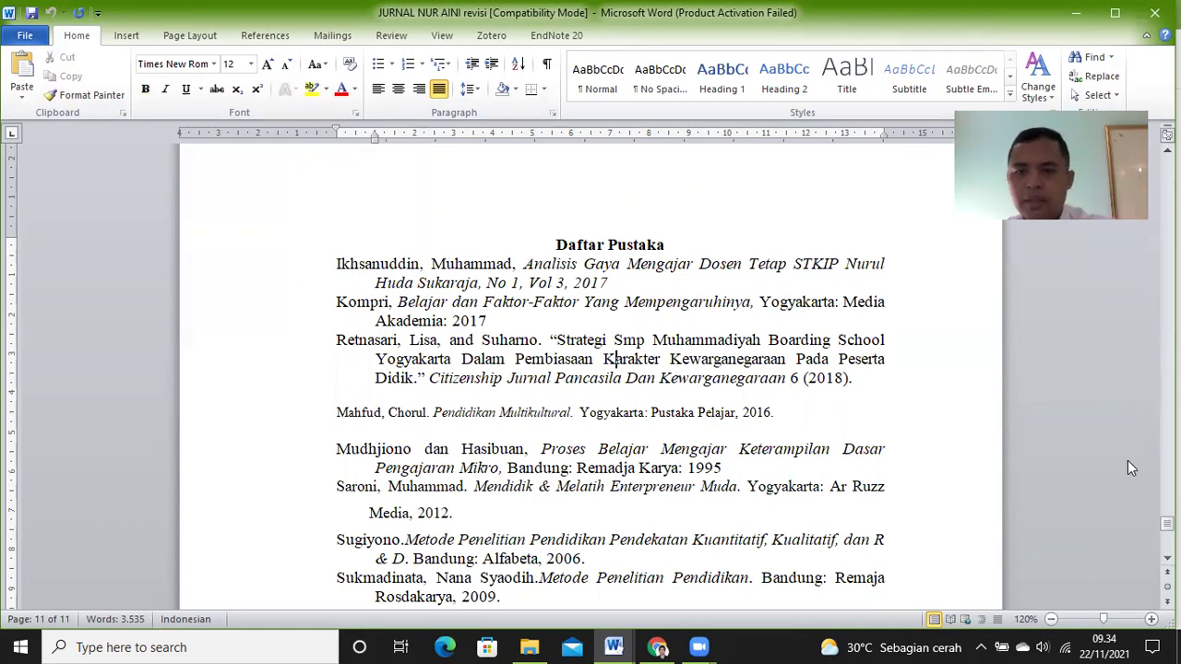
{"action": "left_click_drag", "start_coordinate": [1167, 523], "coordinate": [1167, 257]}
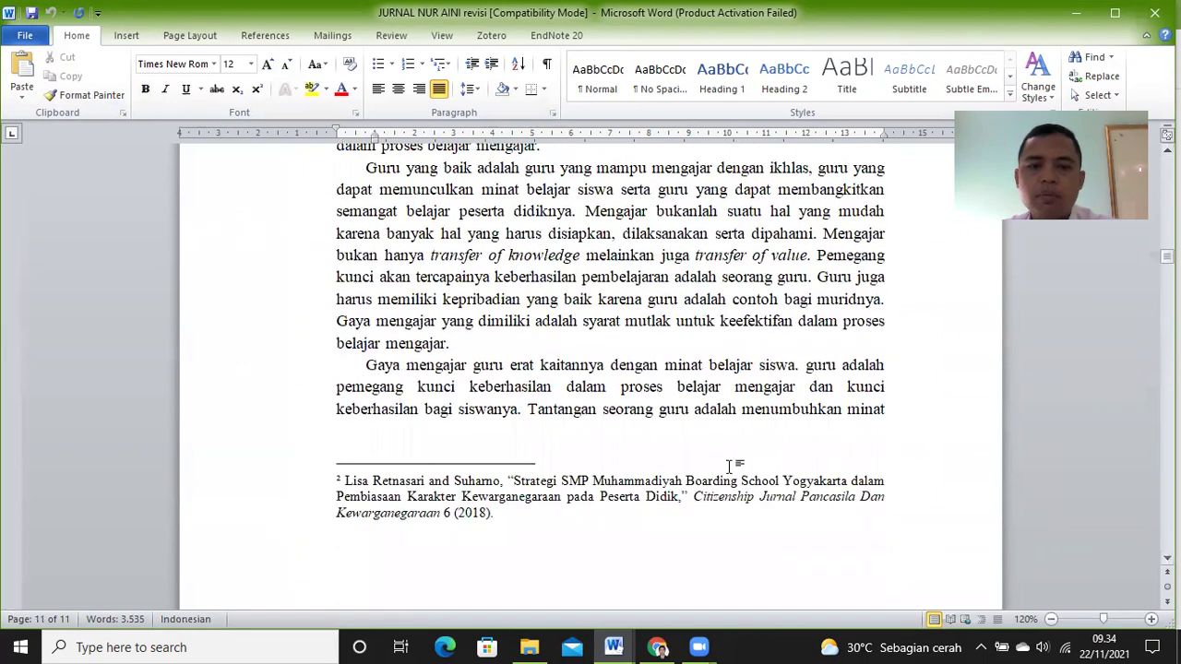
{"action": "triple_click", "coordinate": [678, 498]}
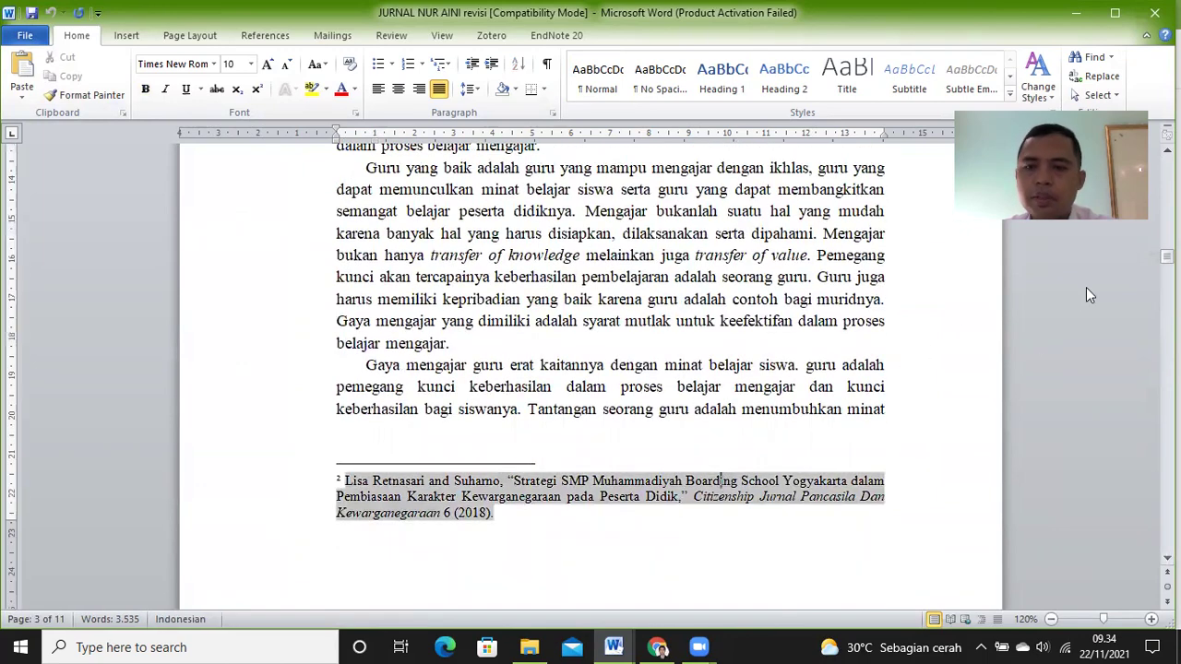
{"action": "left_click_drag", "start_coordinate": [1167, 256], "coordinate": [1167, 224]}
{"action": "left_click", "coordinate": [773, 381]}
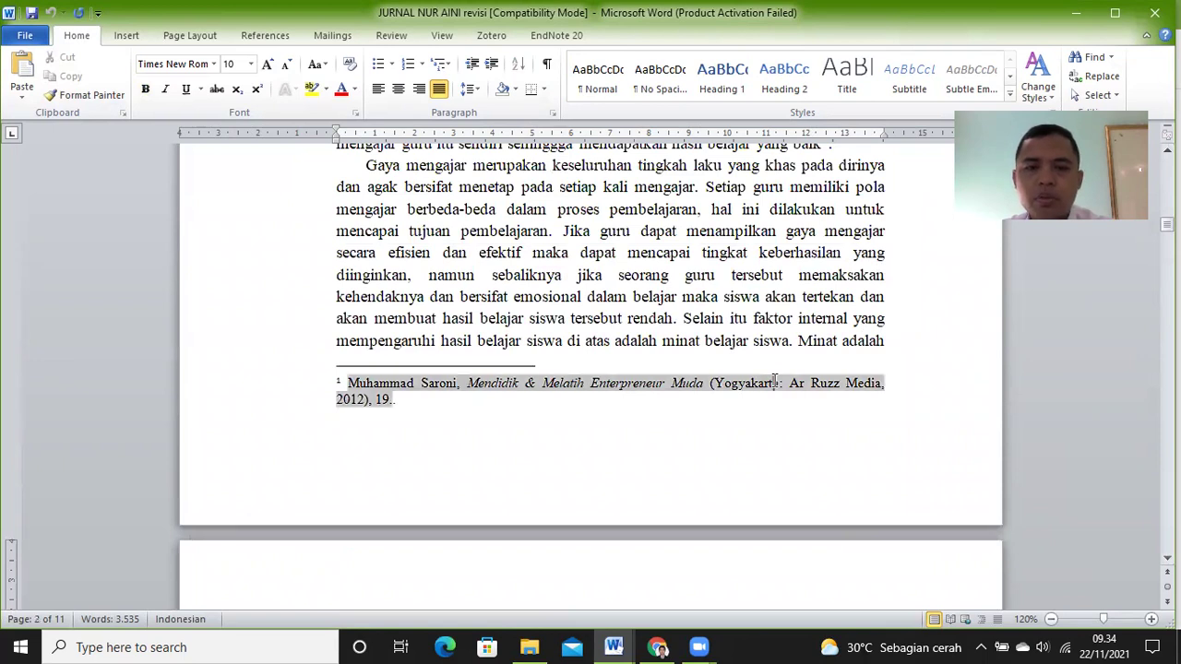
{"action": "left_click", "coordinate": [533, 252]}
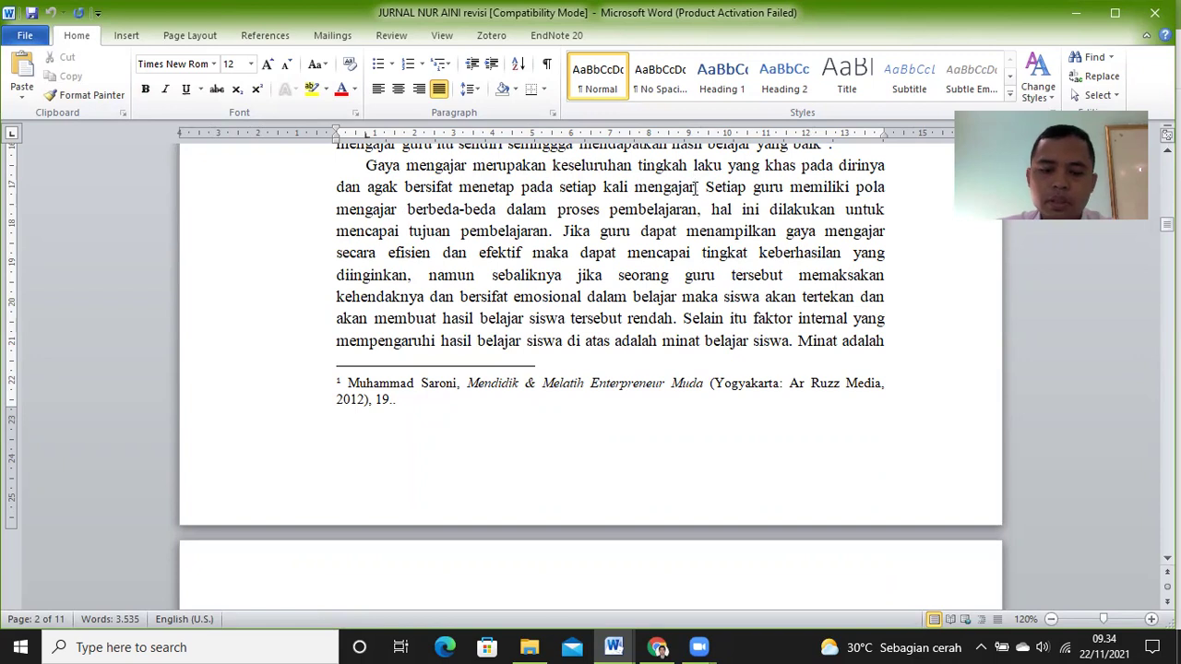
Step: Insert a trial citation (Budi, 2021:10) after 'mengajar', then delete it again
{"action": "left_click", "coordinate": [695, 187]}
{"action": "type", "text": "(BU"}
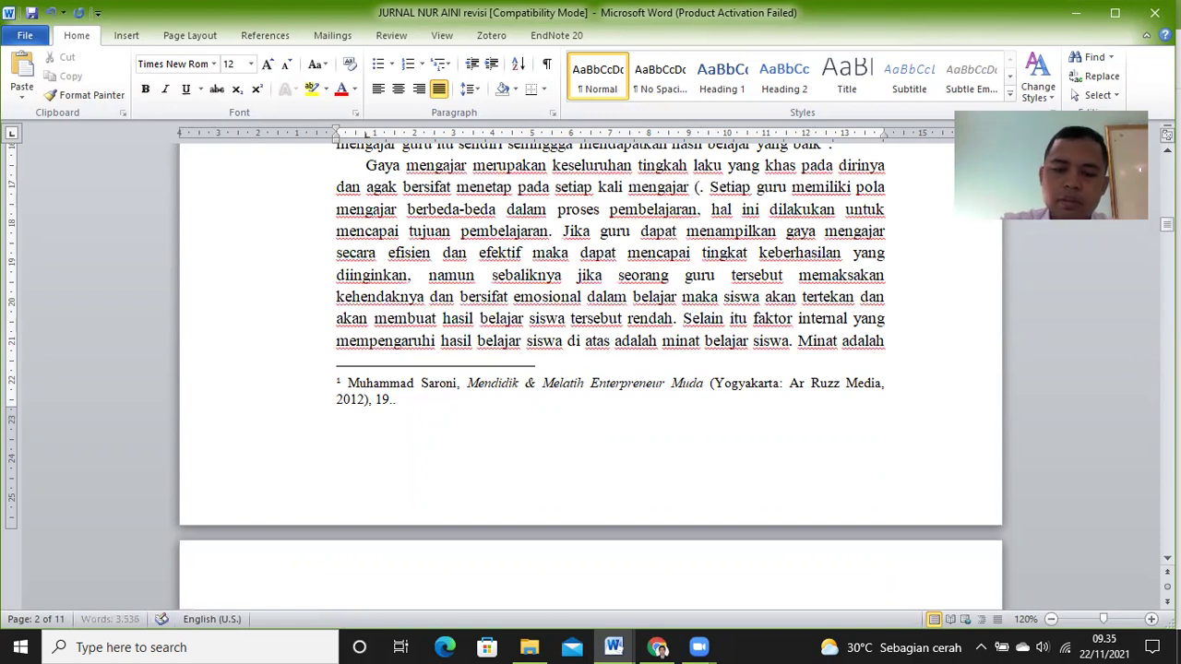
{"action": "type", "text": "DI"}
{"action": "key", "text": "BackSpace"}
{"action": "key", "text": "BackSpace"}
{"action": "key", "text": "BackSpace"}
{"action": "type", "text": "udi"}
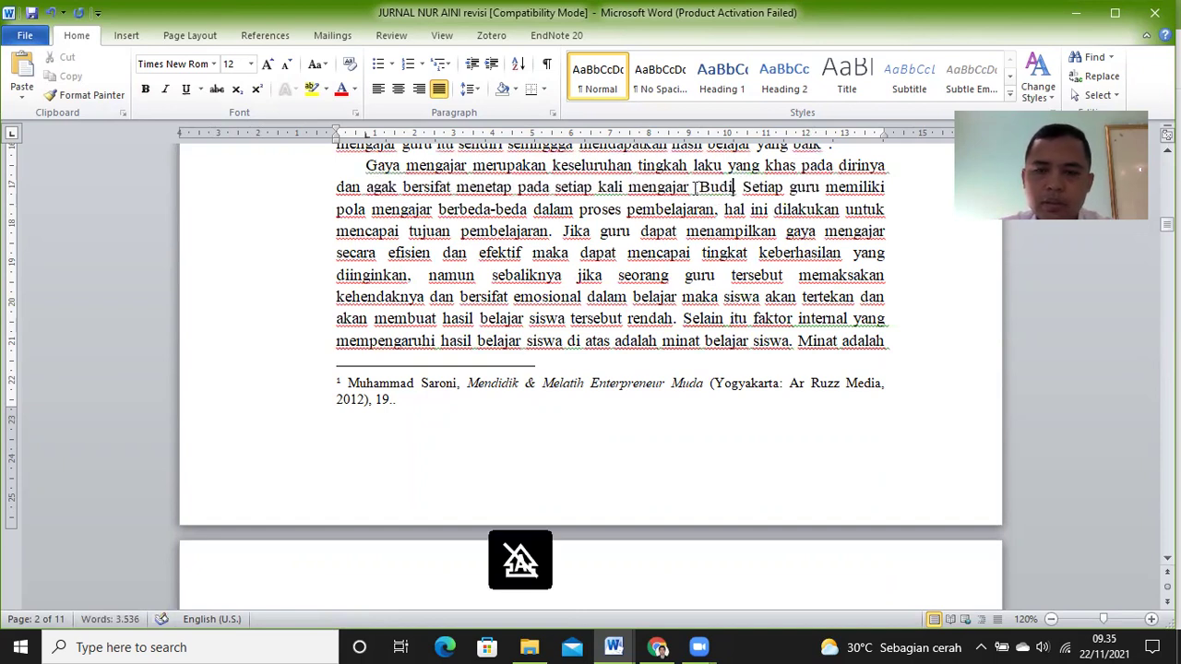
{"action": "type", "text": ", 202"}
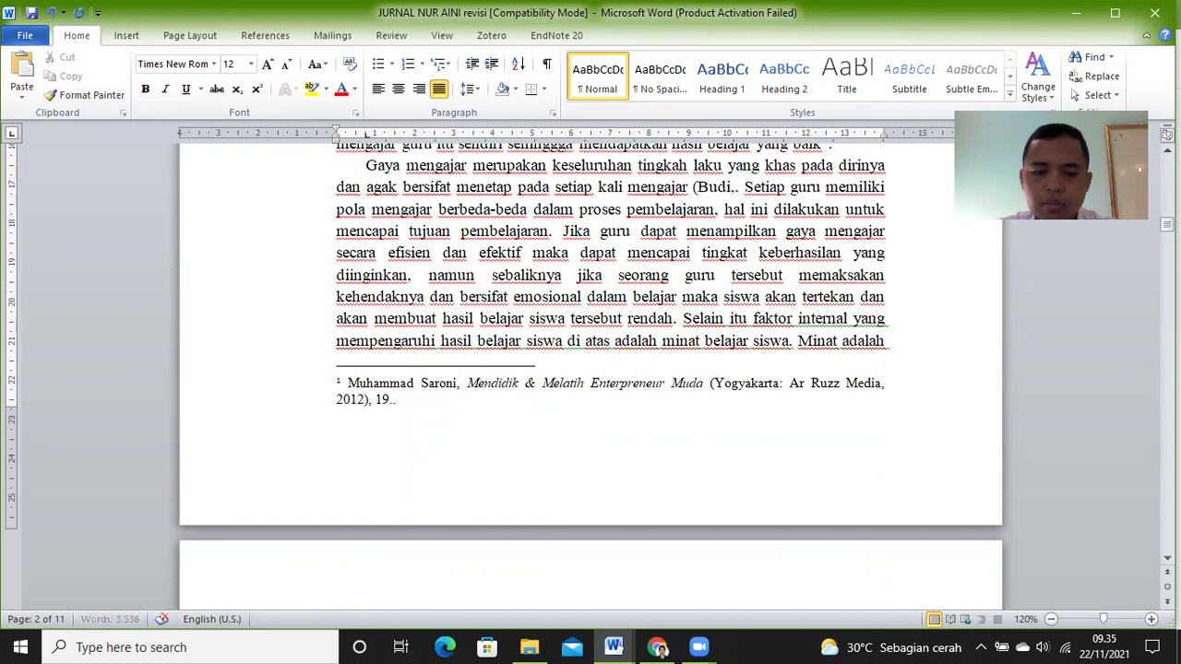
{"action": "type", "text": "1"}
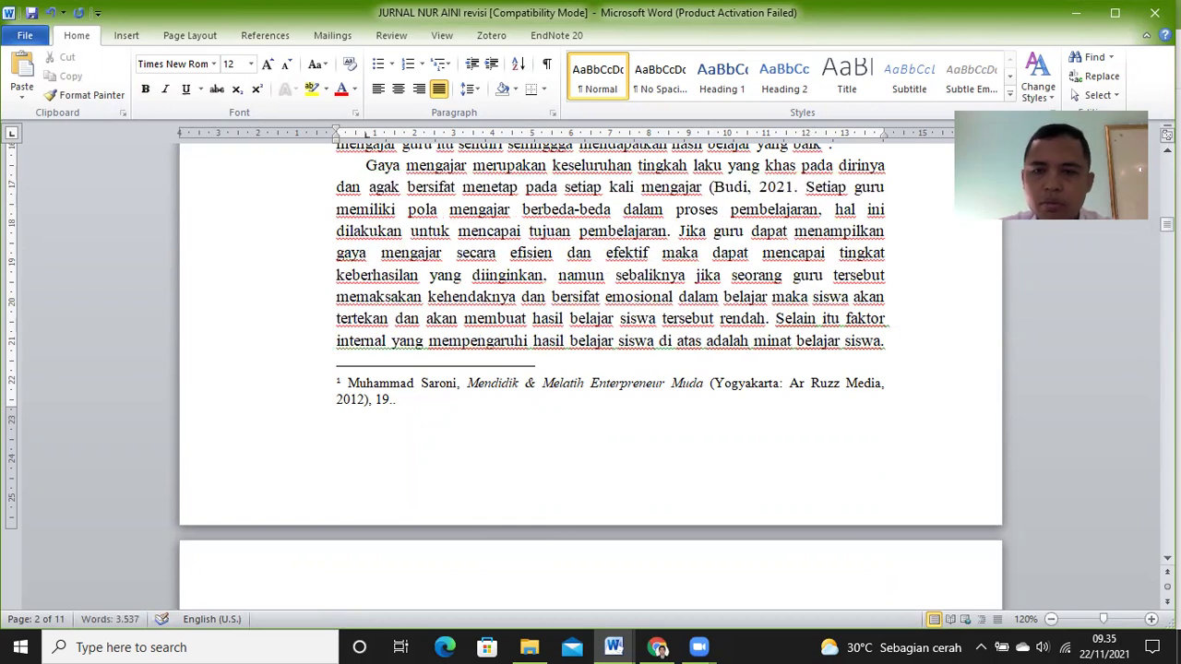
{"action": "type", "text": ":"}
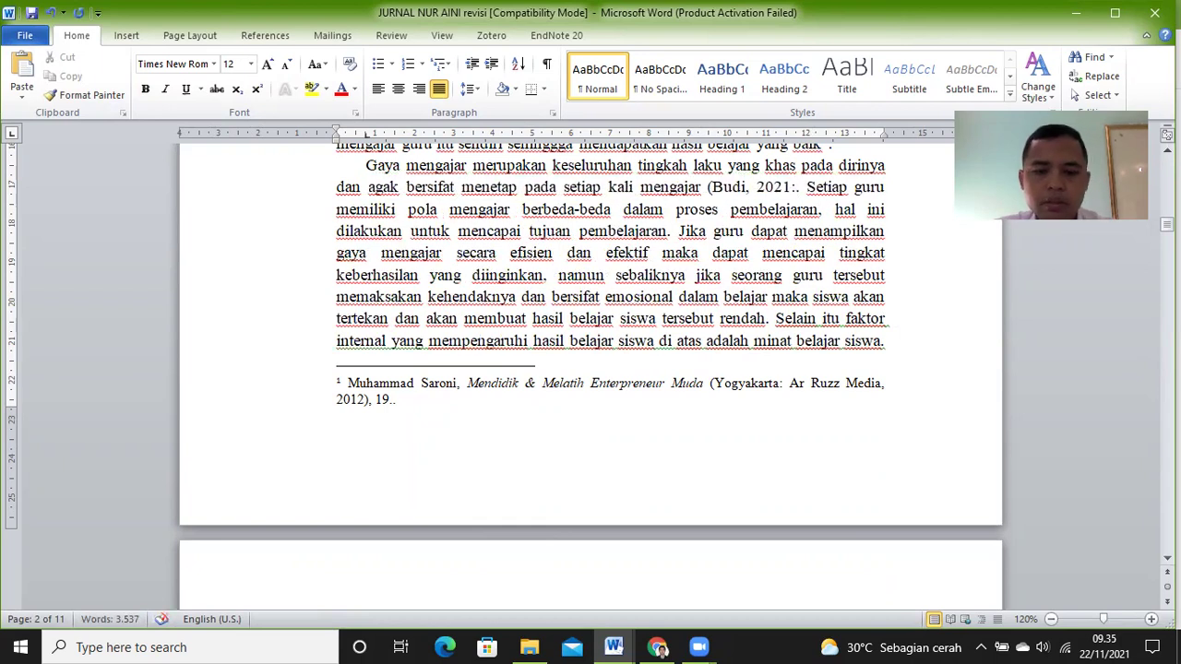
{"action": "type", "text": "10"}
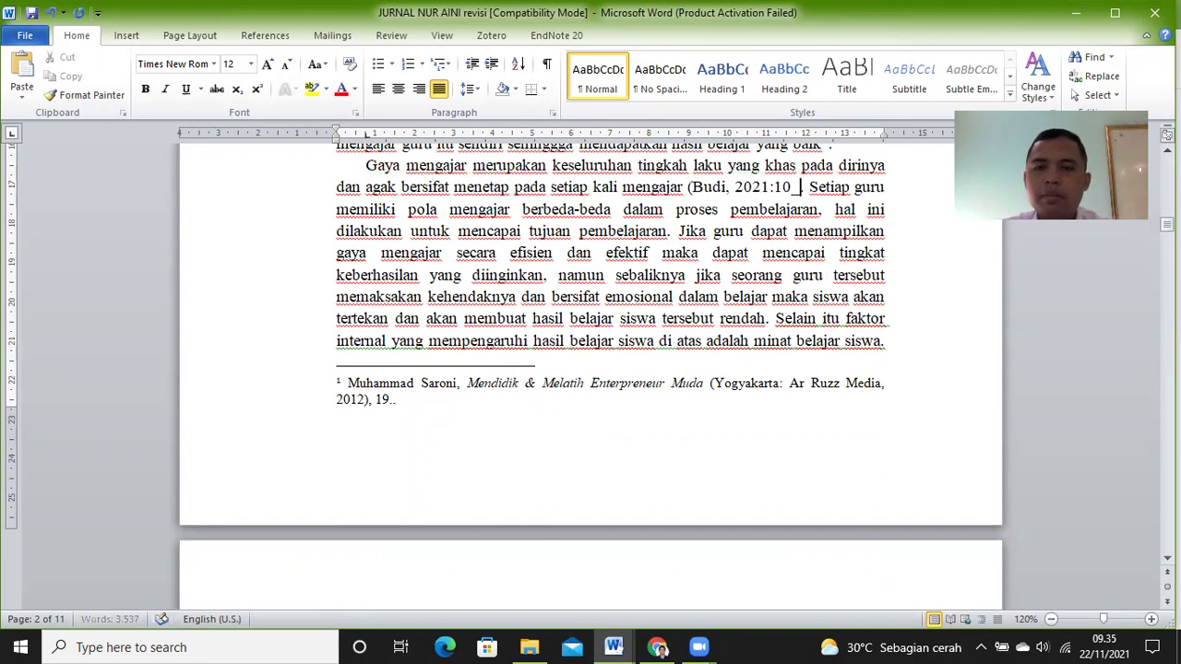
{"action": "type", "text": "."}
{"action": "key", "text": "BackSpace"}
{"action": "type", "text": ")"}
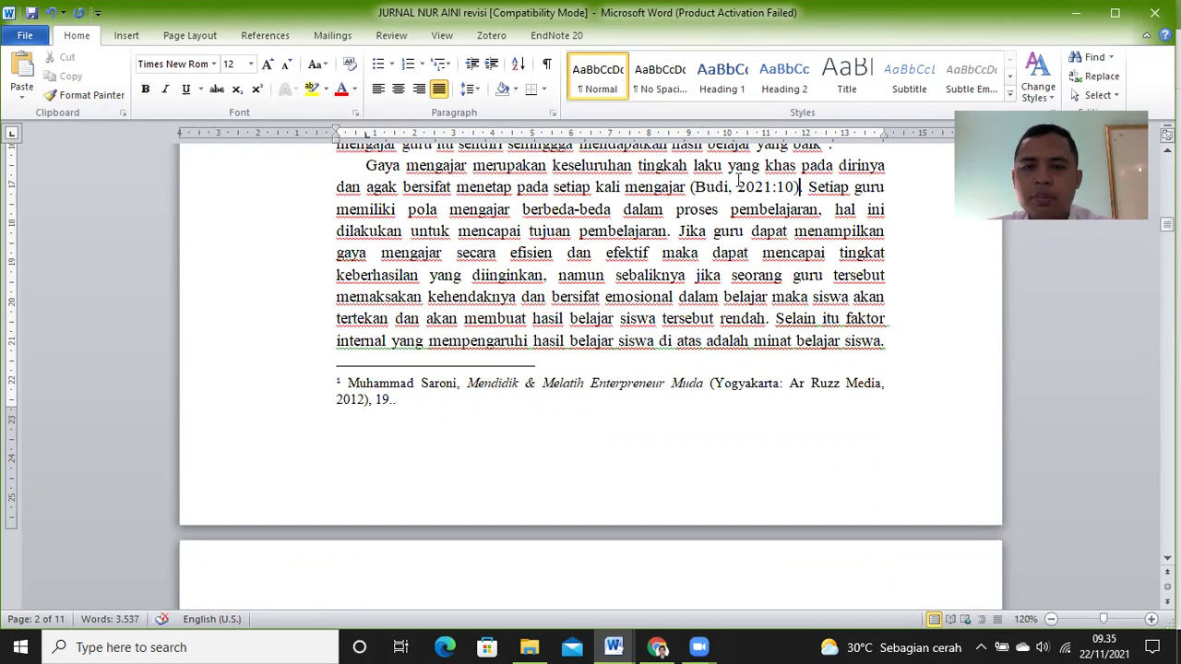
{"action": "type", "text": "."}
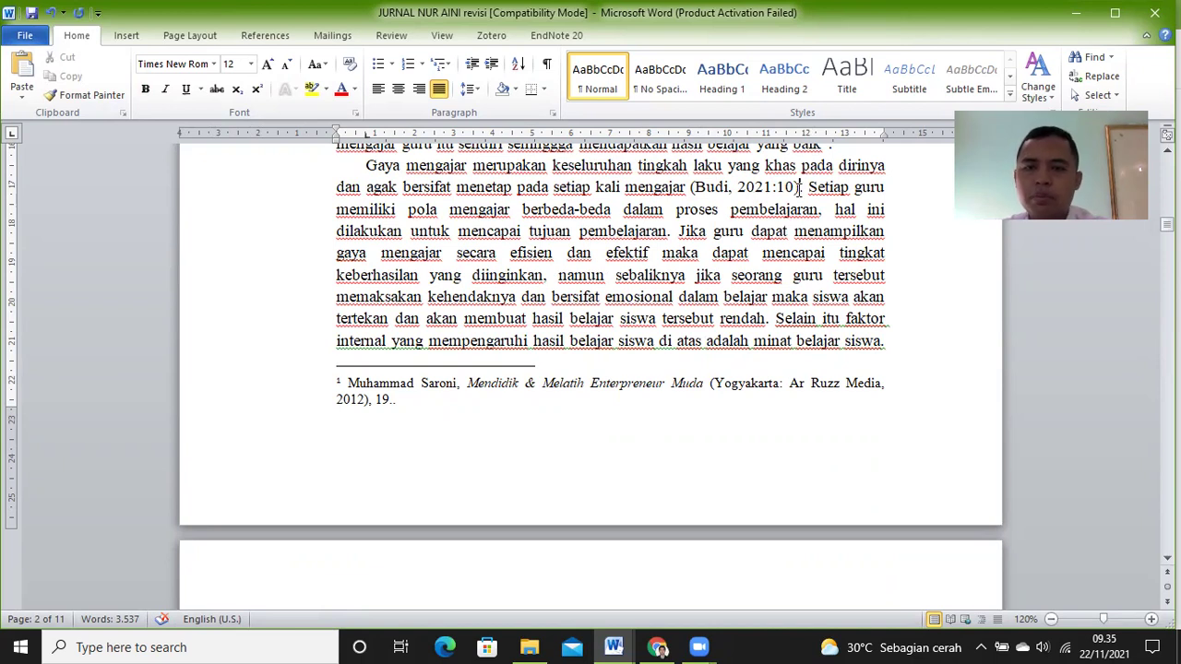
{"action": "key", "text": "BackSpace"}
{"action": "key", "text": "BackSpace"}
{"action": "key", "text": "BackSpace"}
{"action": "key", "text": "BackSpace"}
{"action": "key", "text": "BackSpace"}
{"action": "key", "text": "BackSpace"}
{"action": "key", "text": "BackSpace"}
{"action": "key", "text": "BackSpace"}
{"action": "key", "text": "BackSpace"}
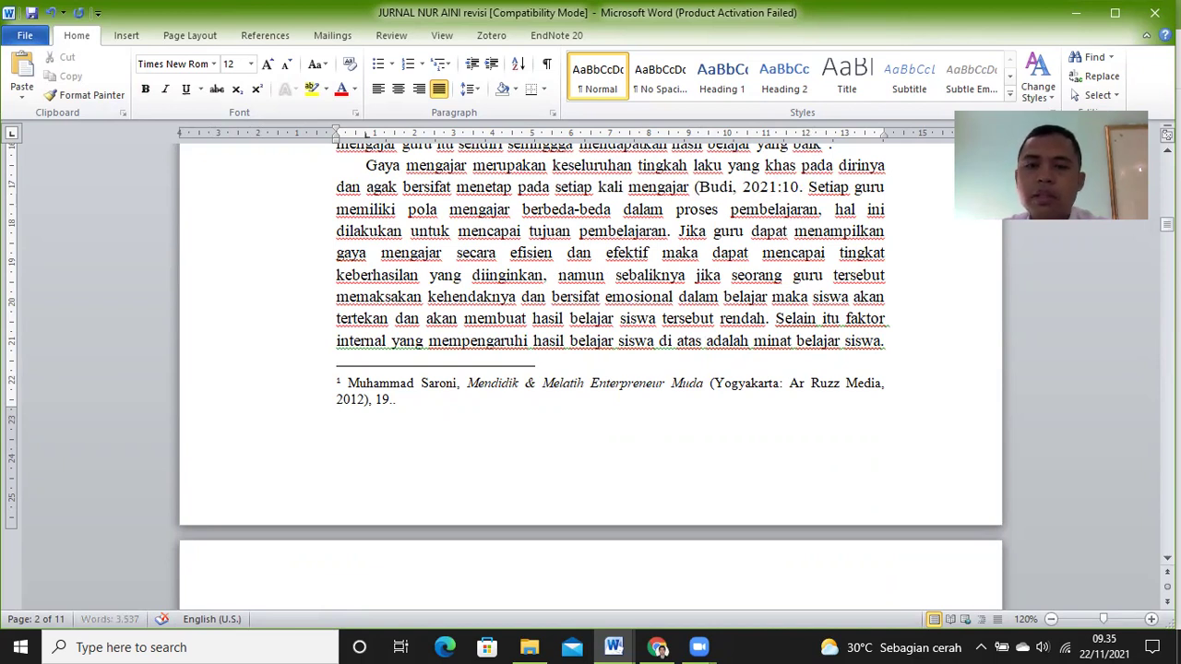
{"action": "key", "text": "BackSpace"}
{"action": "key", "text": "BackSpace"}
{"action": "key", "text": "BackSpace"}
{"action": "key", "text": "BackSpace"}
{"action": "key", "text": "BackSpace"}
{"action": "key", "text": "BackSpace"}
{"action": "key", "text": "BackSpace"}
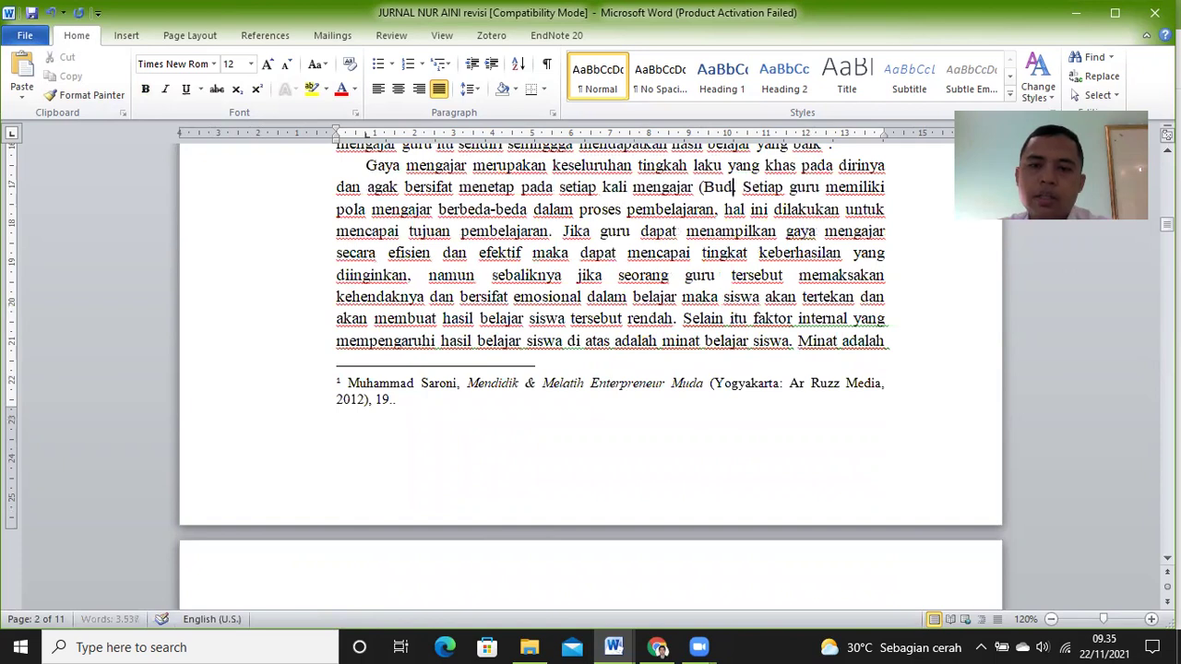
{"action": "key", "text": "BackSpace"}
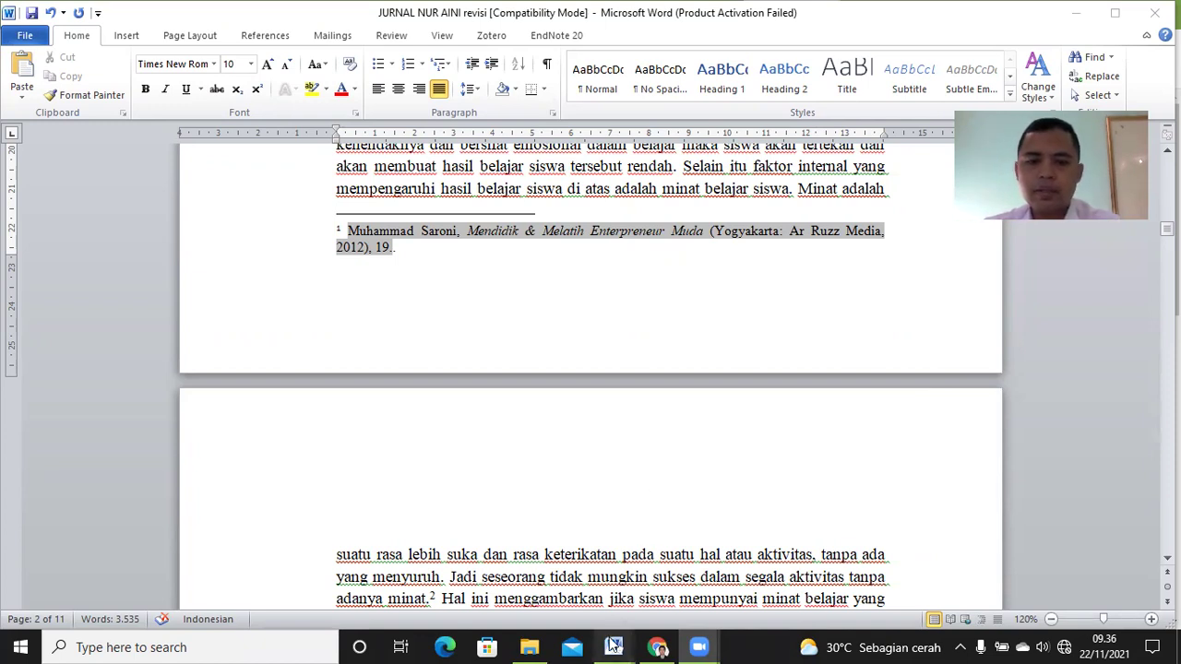
Step: Switch to Document1 and review its registration and submission instructions A–C
{"action": "mouse_move", "coordinate": [614, 647]}
{"action": "left_click", "coordinate": [564, 589]}
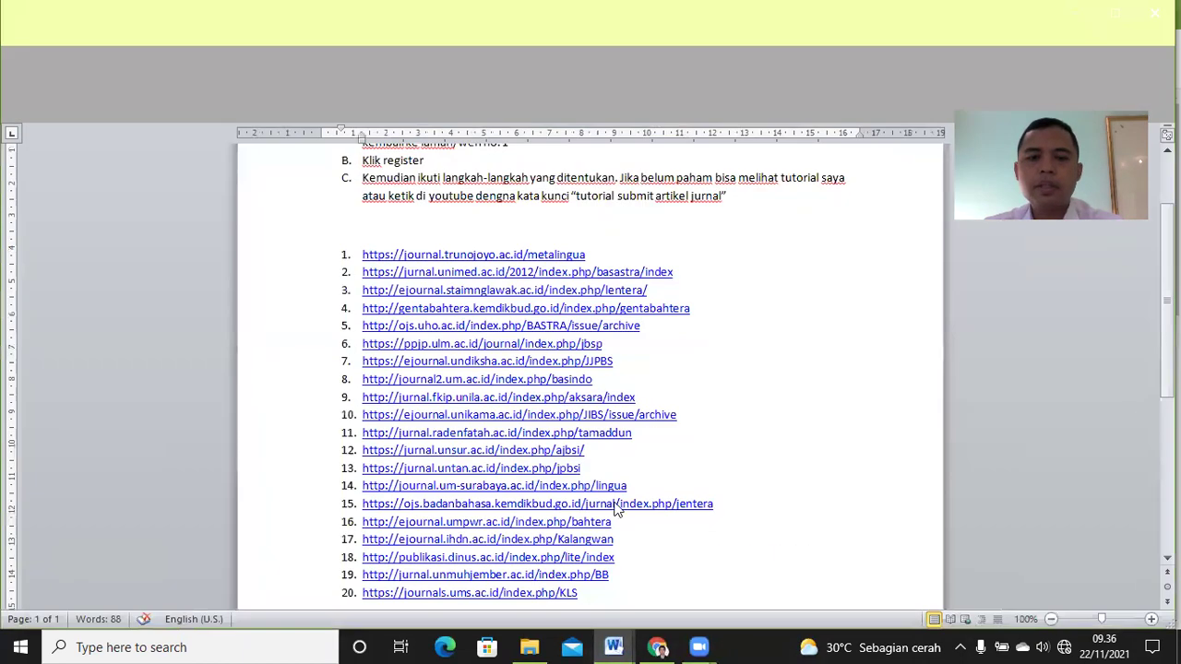
{"action": "scroll", "coordinate": [591, 369], "scroll_direction": "up", "scroll_amount": 2}
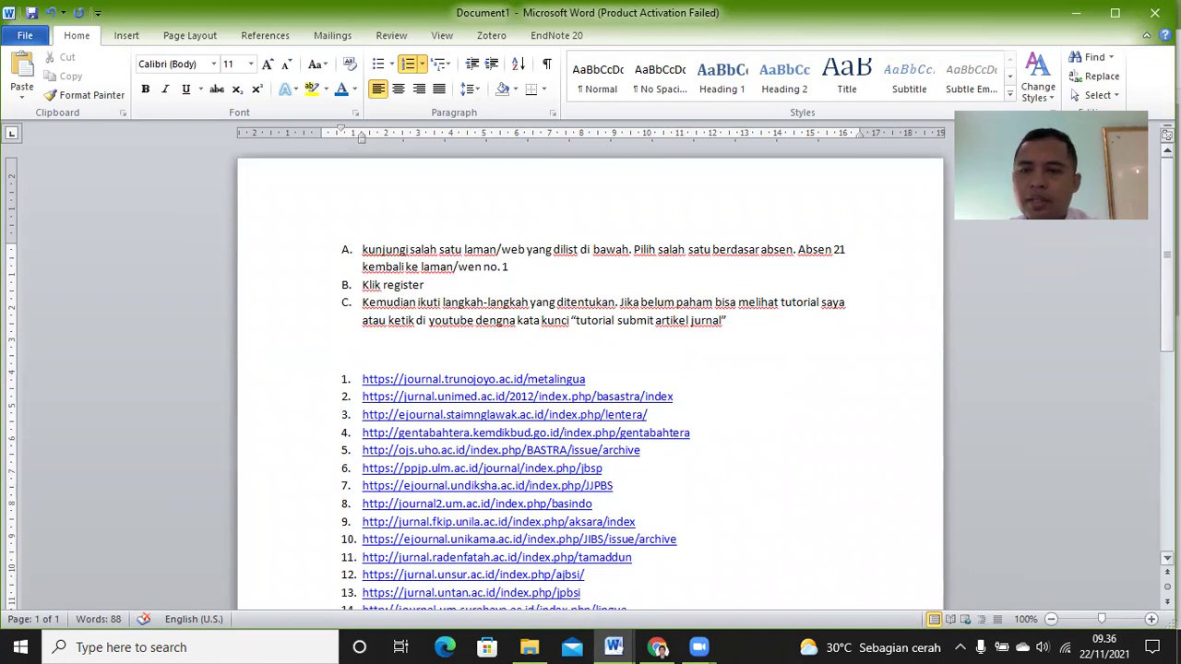
{"action": "scroll", "coordinate": [590, 369], "scroll_direction": "down", "scroll_amount": 4}
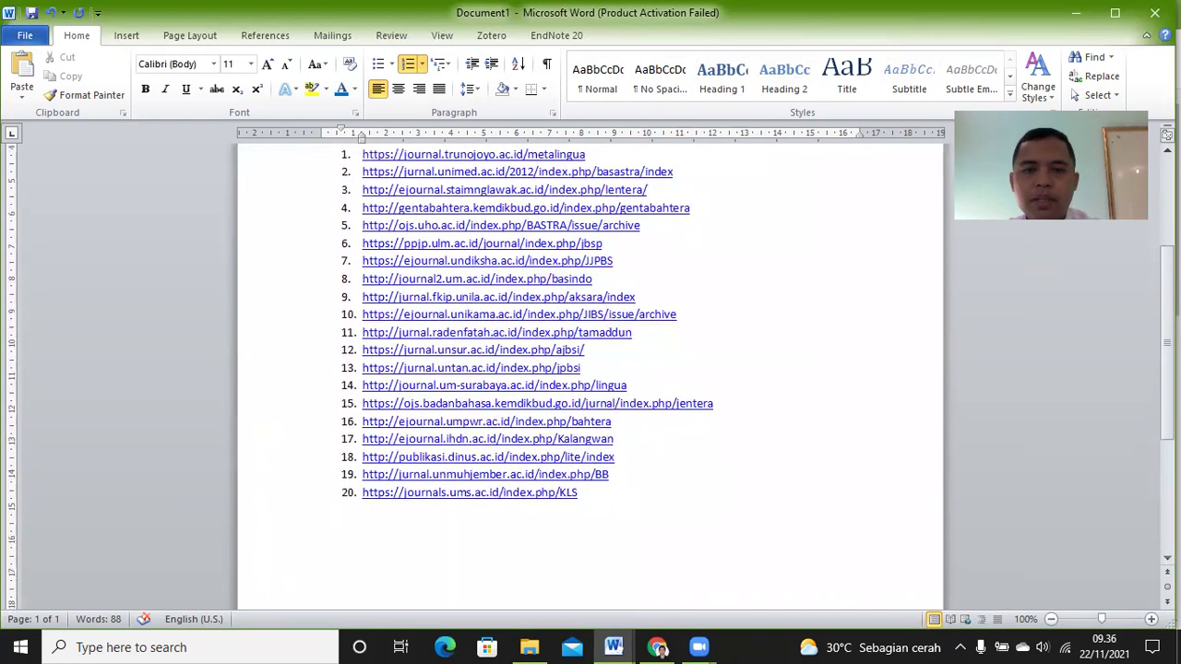
{"action": "scroll", "coordinate": [590, 369], "scroll_direction": "up", "scroll_amount": 1}
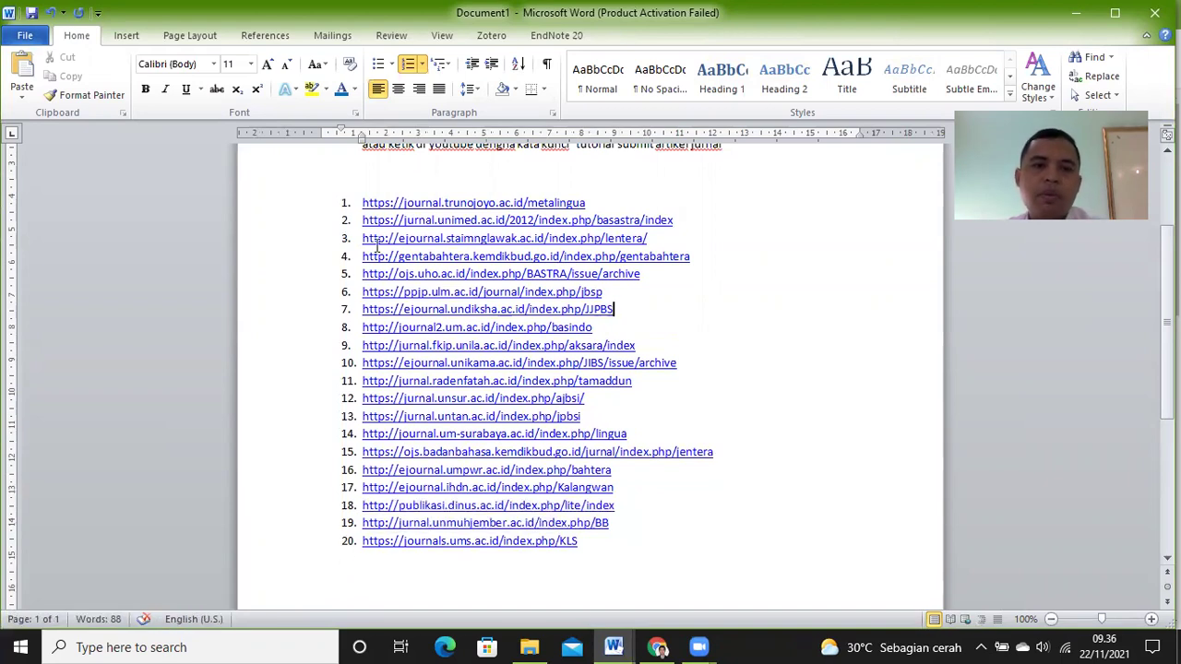
{"action": "scroll", "coordinate": [802, 366], "scroll_direction": "up", "scroll_amount": 3}
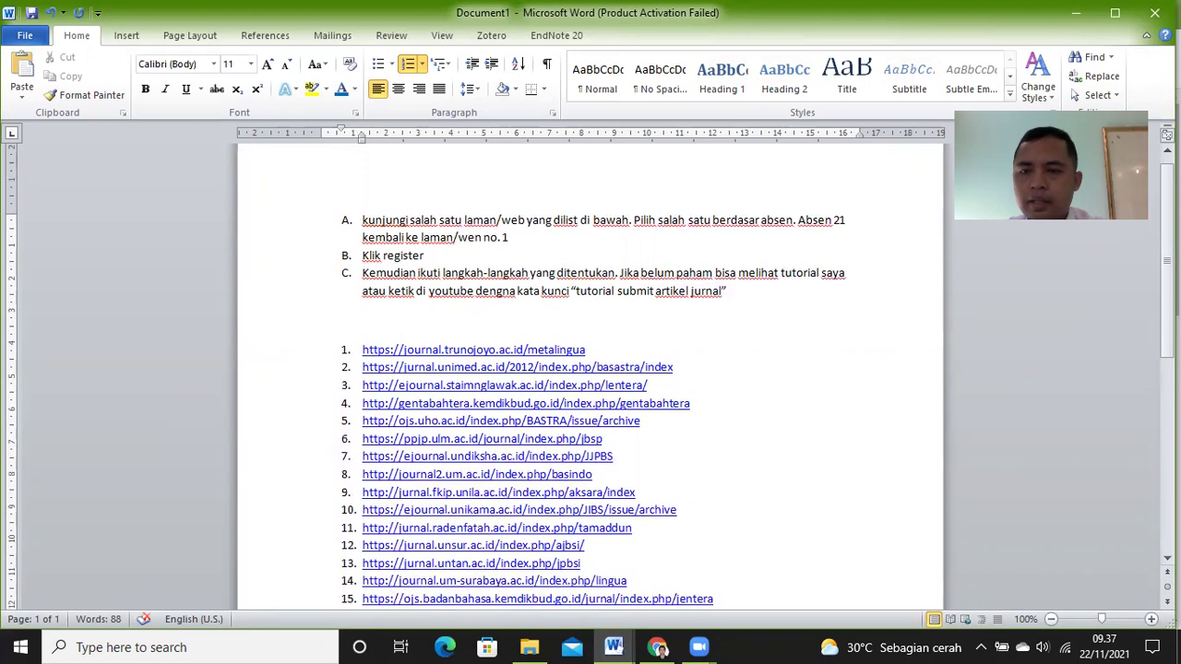
{"action": "scroll", "coordinate": [591, 387], "scroll_direction": "down", "scroll_amount": 1}
{"action": "scroll", "coordinate": [591, 387], "scroll_direction": "down", "scroll_amount": 1}
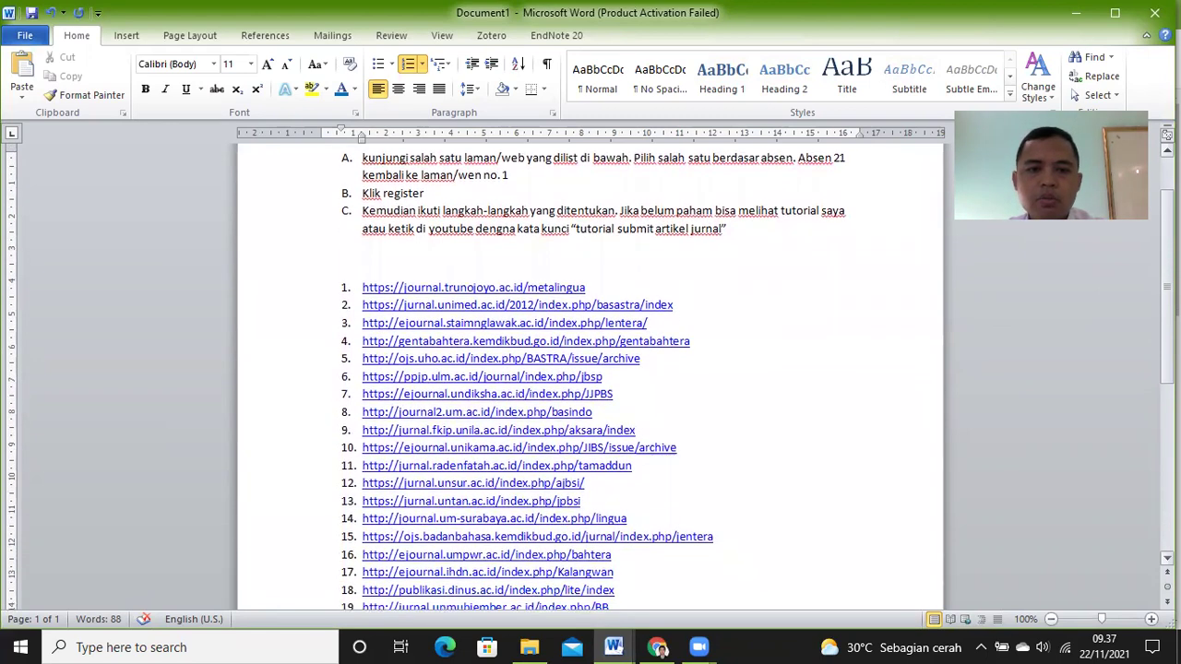
{"action": "scroll", "coordinate": [590, 387], "scroll_direction": "down", "scroll_amount": 1}
{"action": "scroll", "coordinate": [613, 382], "scroll_direction": "down", "scroll_amount": 1}
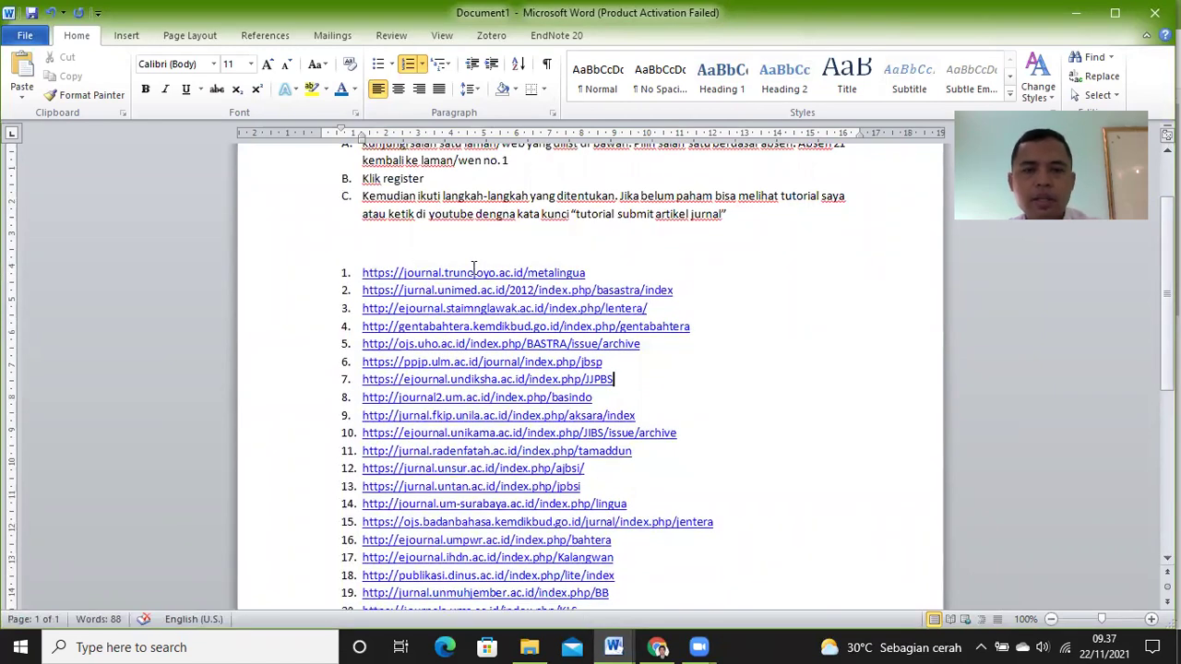
{"action": "left_click", "coordinate": [477, 272]}
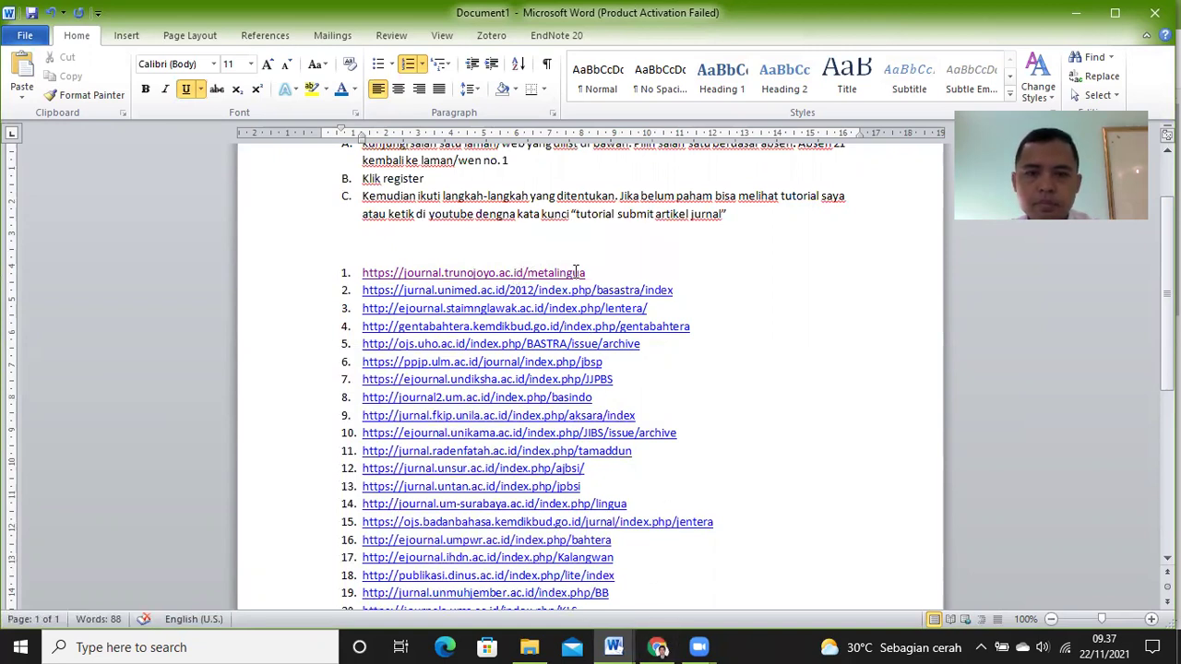
{"action": "left_click_drag", "start_coordinate": [588, 273], "coordinate": [367, 273]}
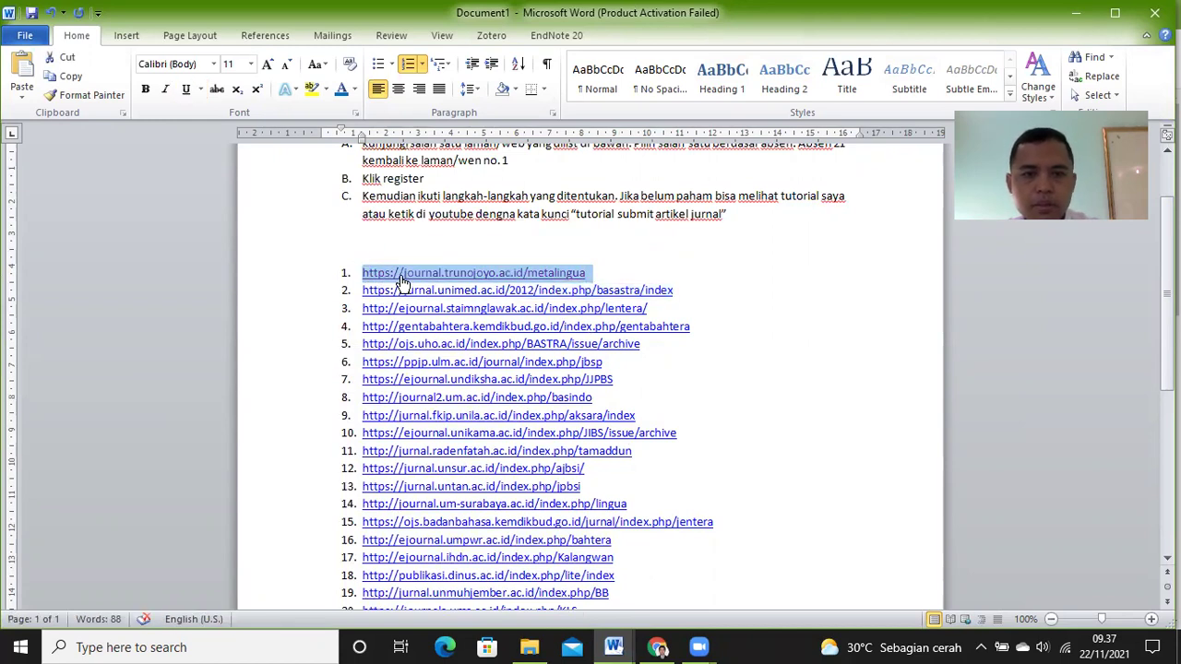
Step: In a new Chrome tab, paste the Metalingua address and open the journal's search result
{"action": "left_click", "coordinate": [657, 646]}
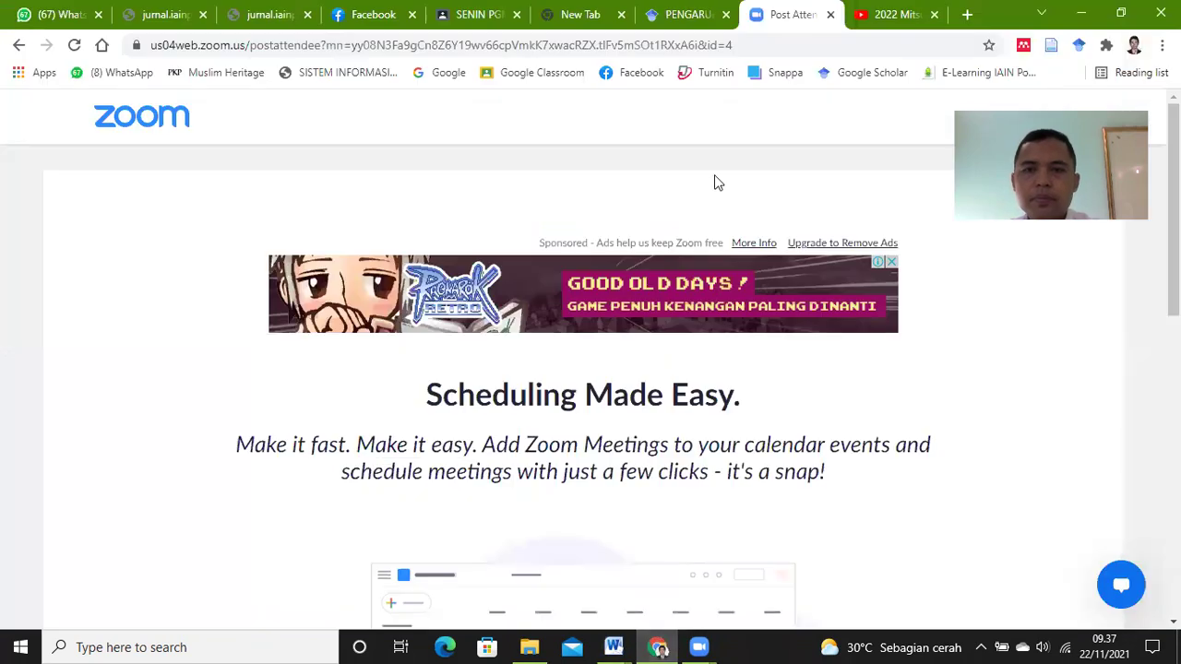
{"action": "left_click", "coordinate": [966, 16]}
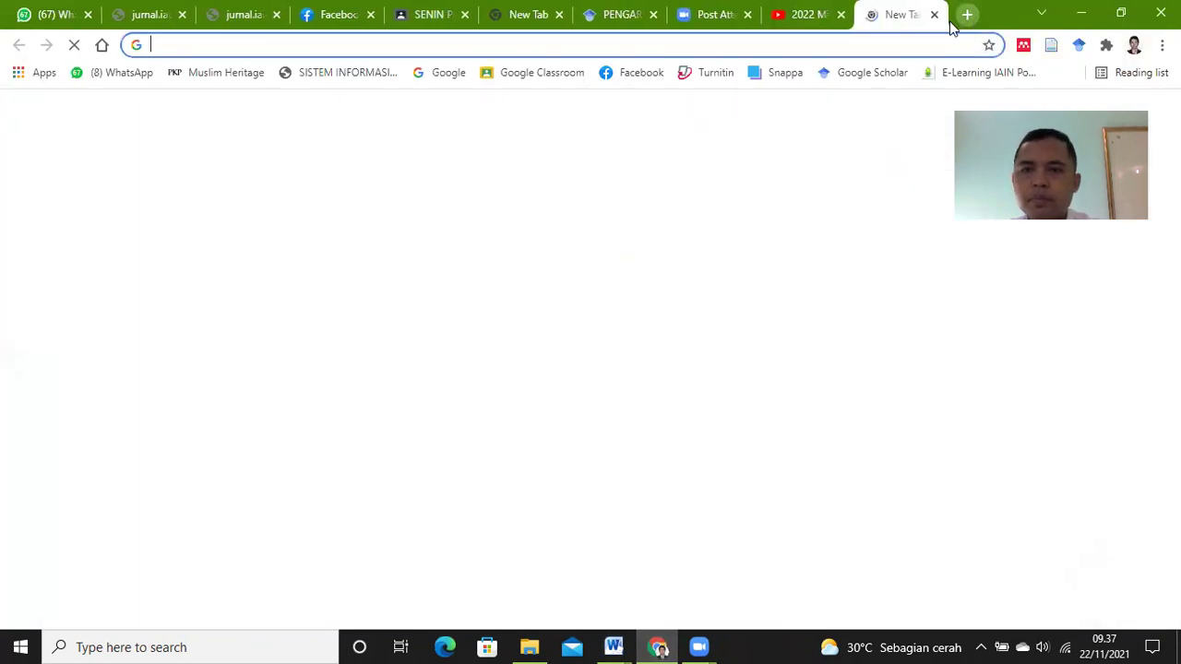
{"action": "left_click", "coordinate": [566, 43]}
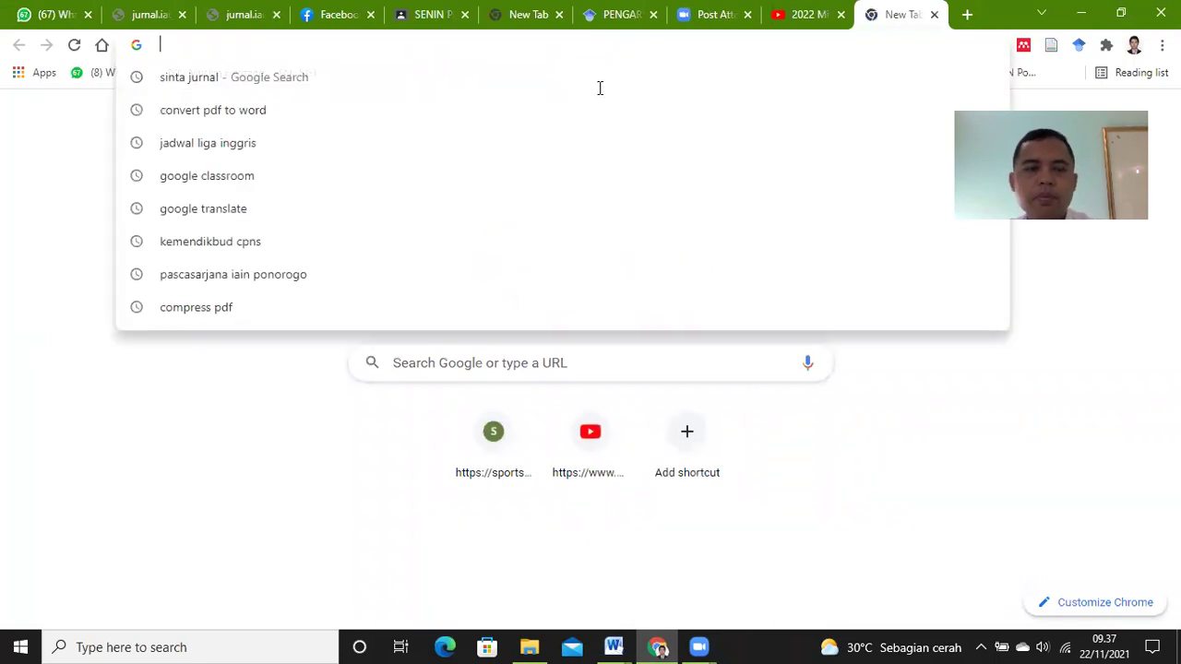
{"action": "type", "text": "1. https://journal.trunojoyo.ac.id/metalingua"}
{"action": "key", "text": "Return"}
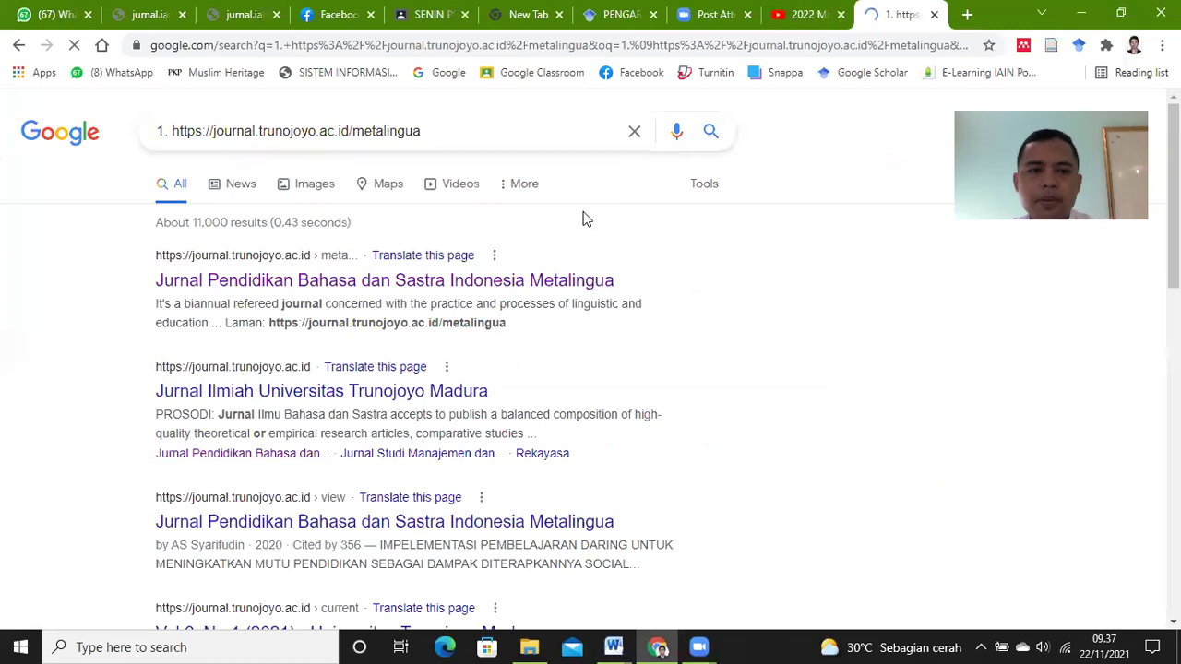
{"action": "left_click", "coordinate": [369, 281]}
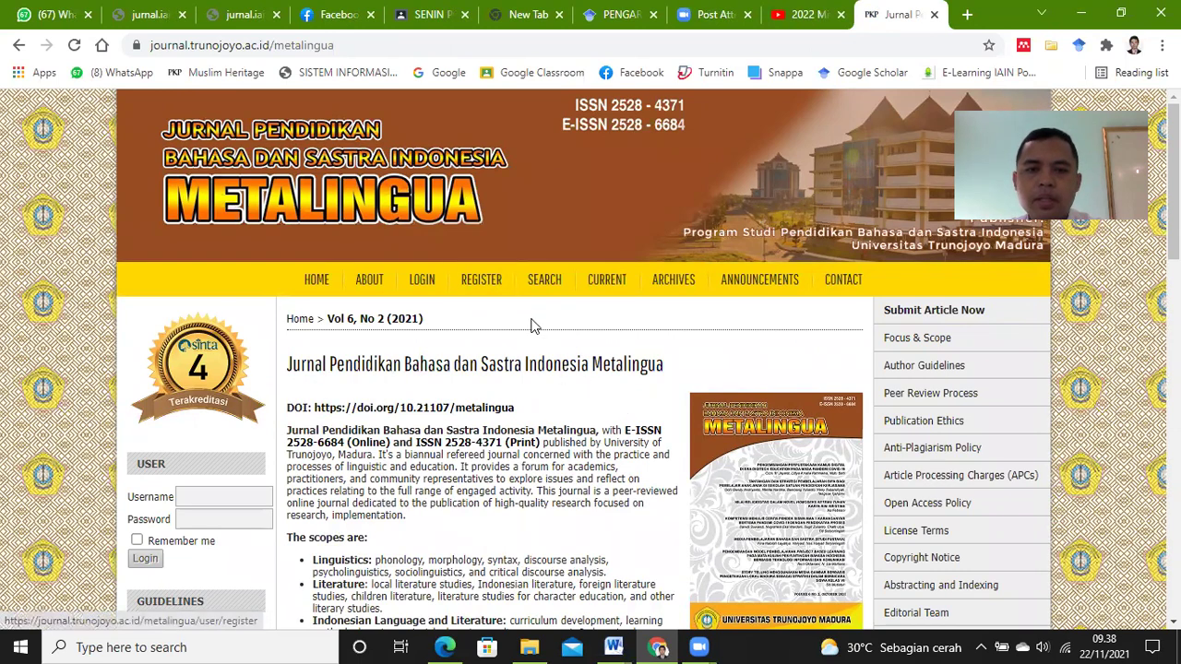
Step: Open the journal's registration page and submit Bahasa Indonesia as the form language
{"action": "left_click", "coordinate": [484, 280]}
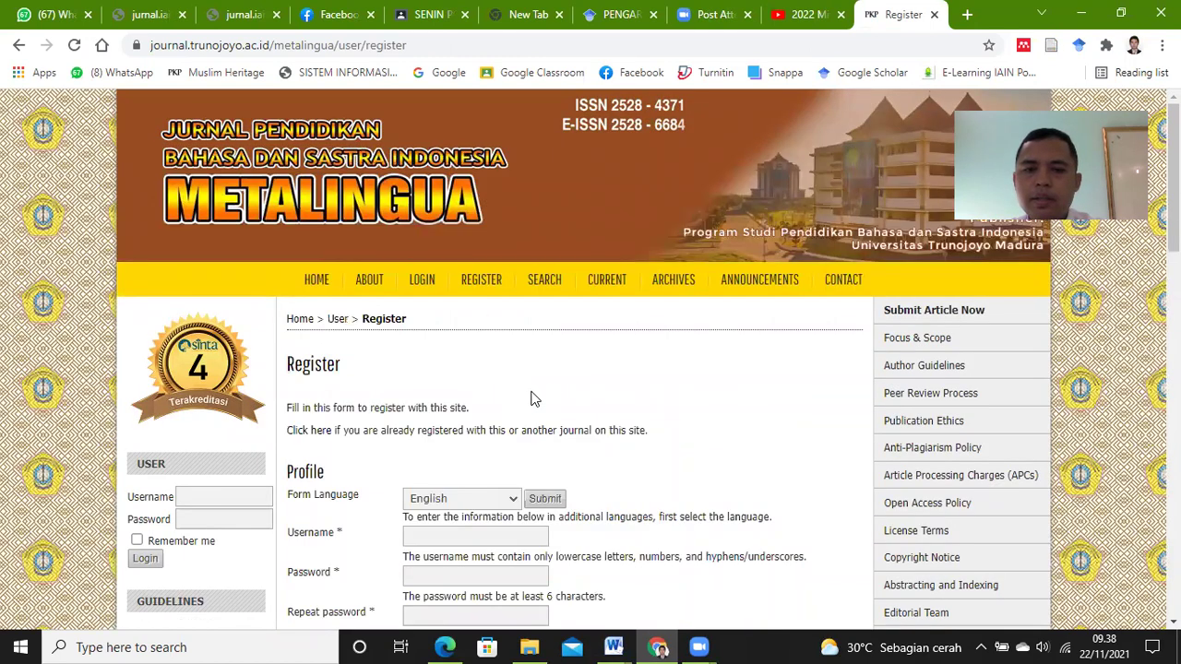
{"action": "scroll", "coordinate": [738, 402], "scroll_direction": "down", "scroll_amount": 2}
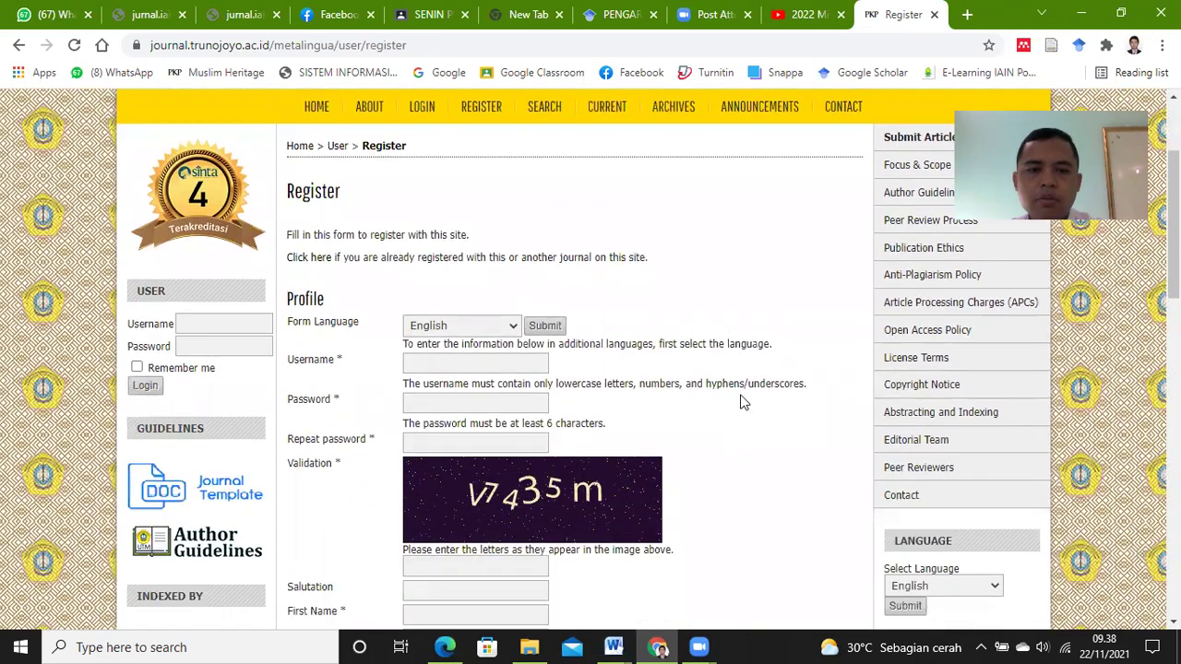
{"action": "left_click", "coordinate": [515, 328]}
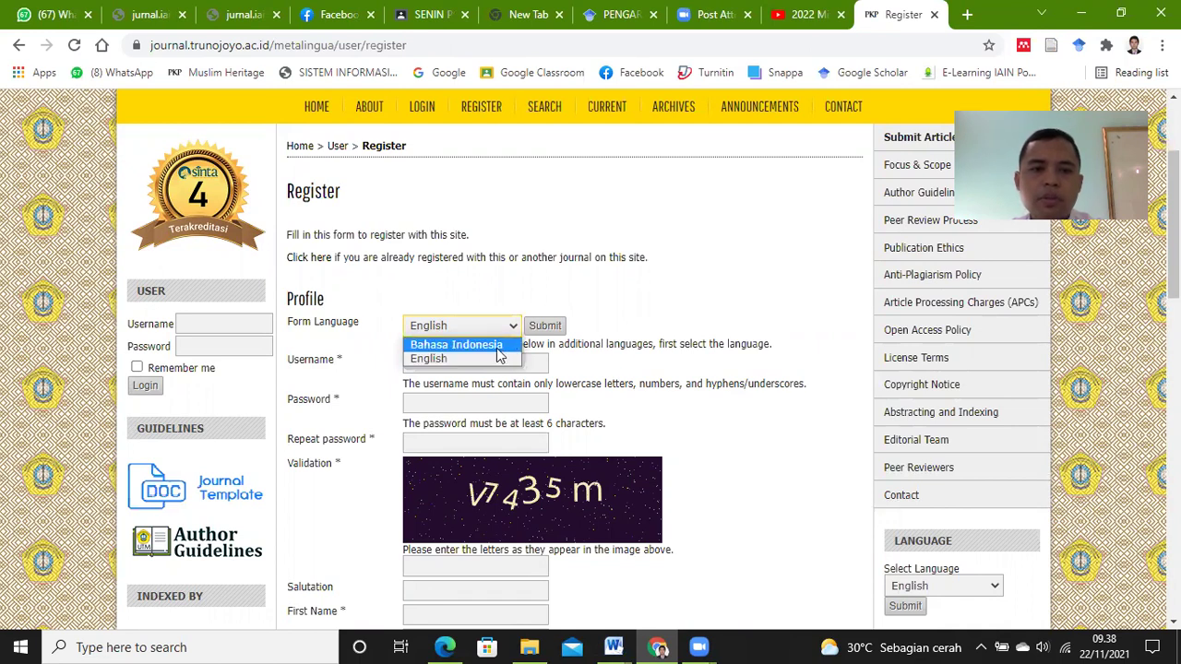
{"action": "left_click", "coordinate": [477, 345]}
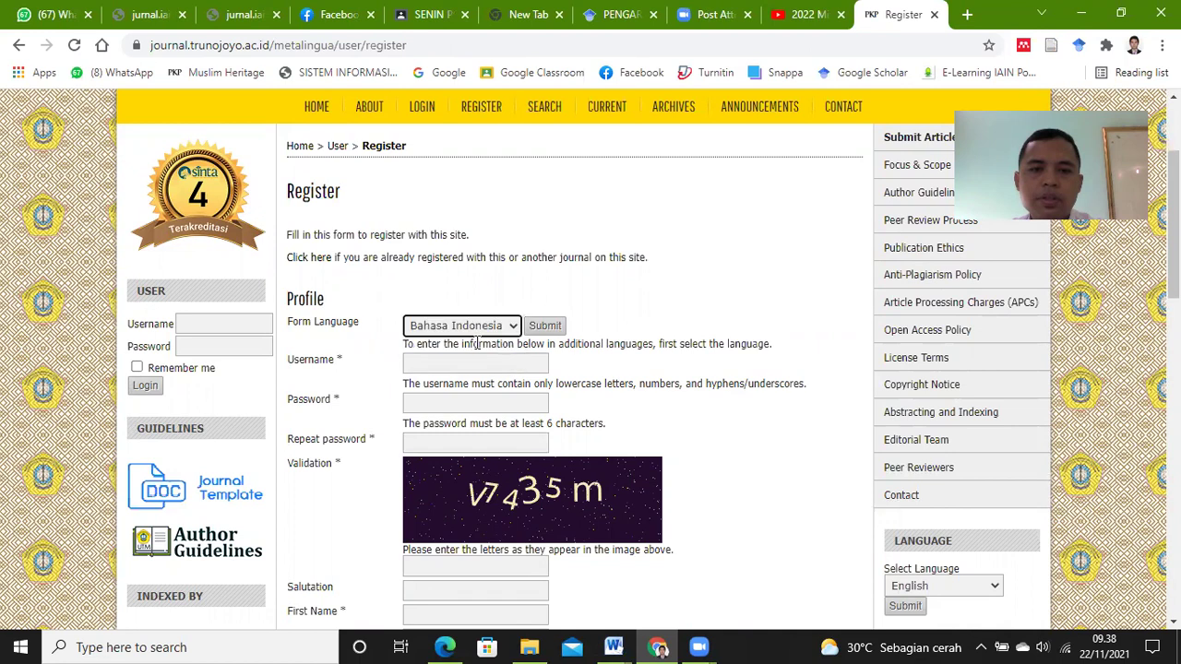
{"action": "left_click", "coordinate": [552, 331]}
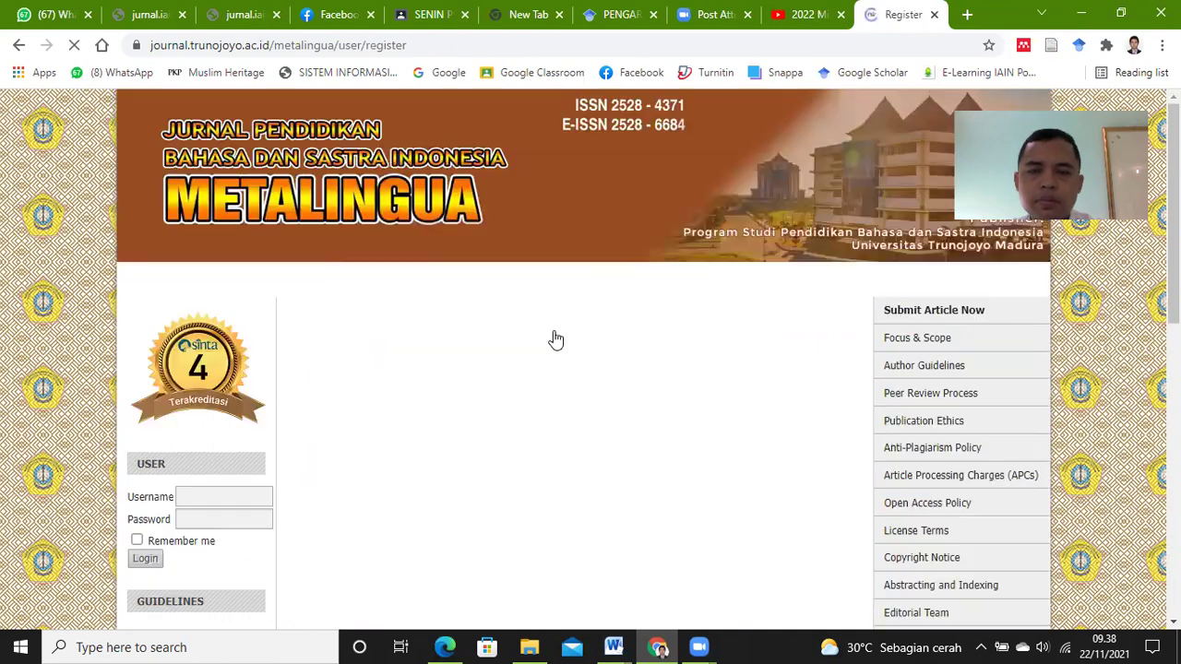
Step: Fill in the saved username and type the account password
{"action": "scroll", "coordinate": [600, 380], "scroll_direction": "down", "scroll_amount": 1}
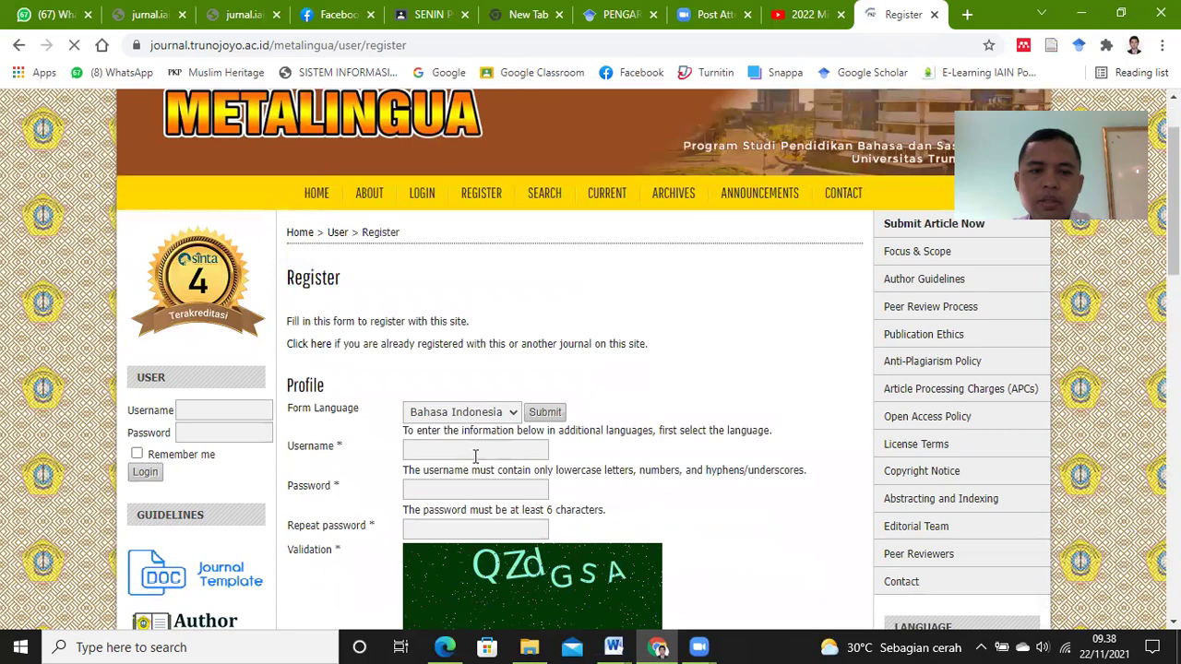
{"action": "left_click", "coordinate": [477, 451]}
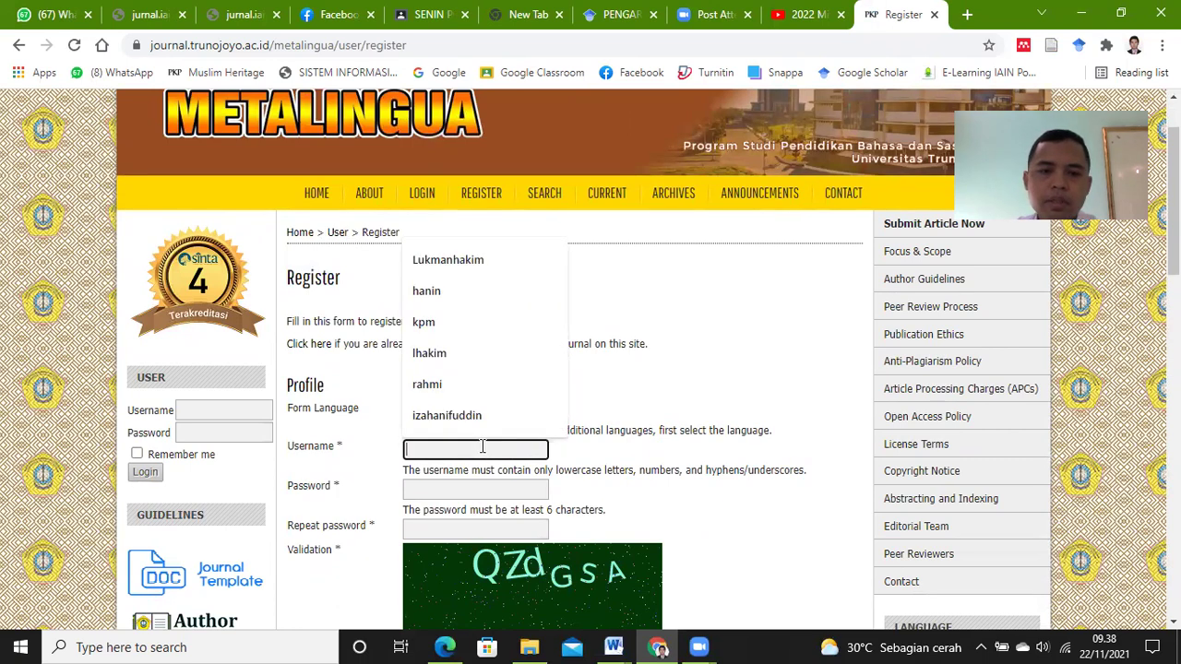
{"action": "left_click", "coordinate": [483, 261]}
{"action": "left_click", "coordinate": [506, 491]}
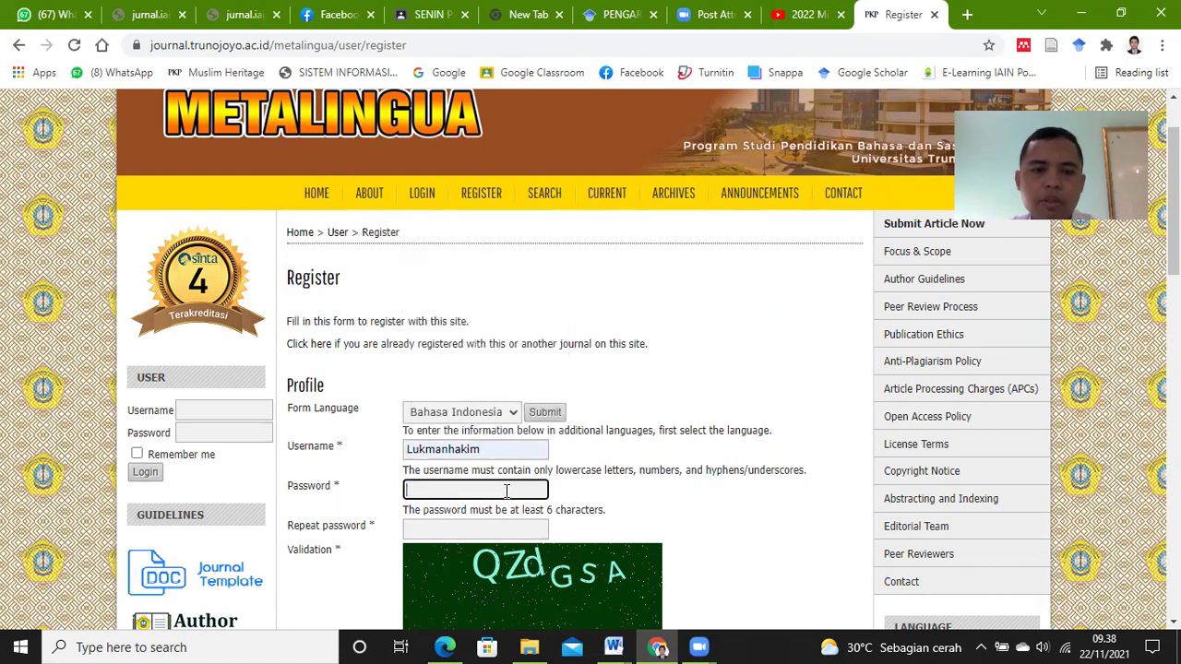
{"action": "type", "text": "••"}
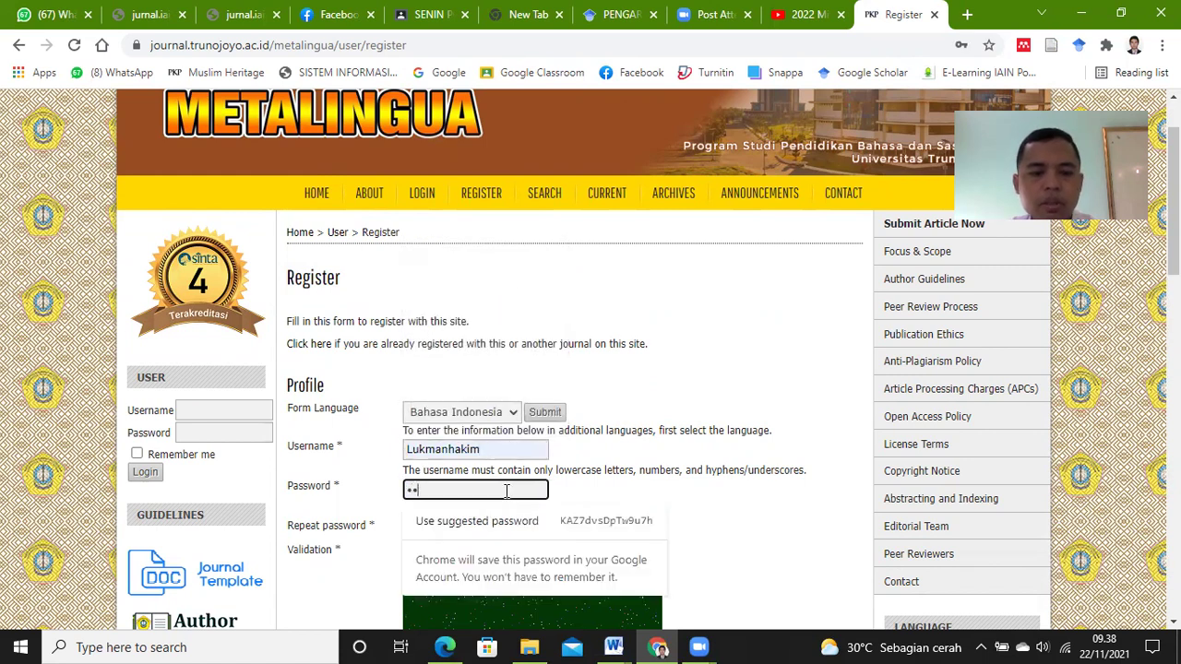
{"action": "type", "text": "••••"}
{"action": "left_click", "coordinate": [790, 351]}
{"action": "scroll", "coordinate": [964, 314], "scroll_direction": "down", "scroll_amount": 3}
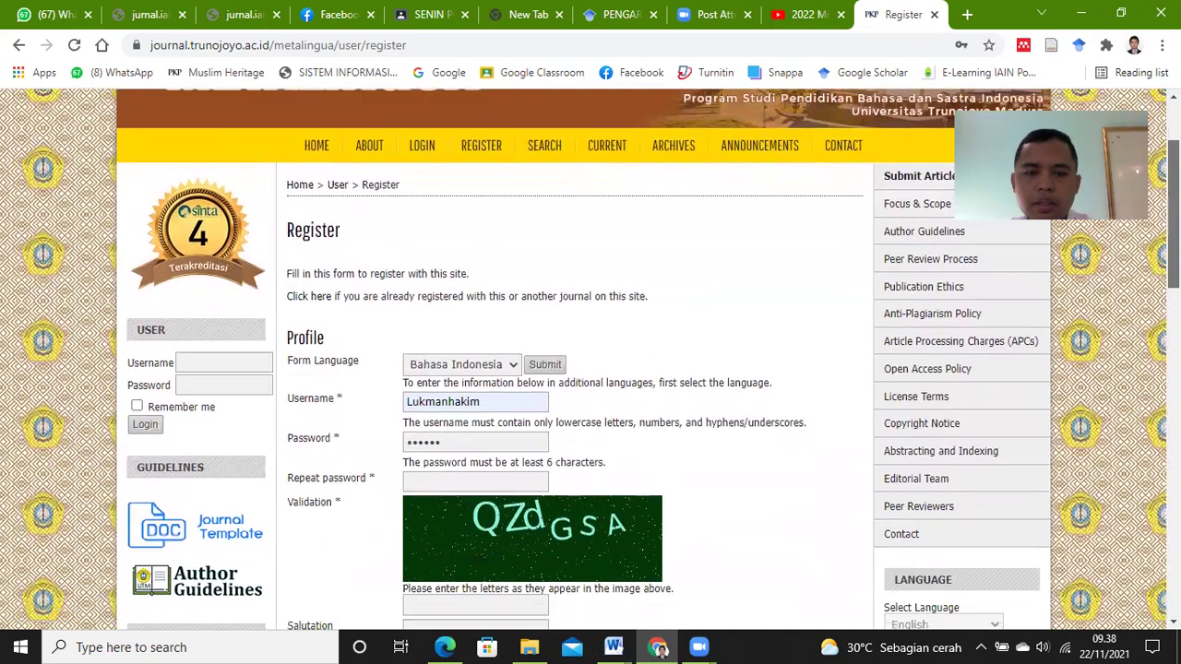
Step: Repeat the password and enter the validation letters shown in the image
{"action": "left_click", "coordinate": [499, 365]}
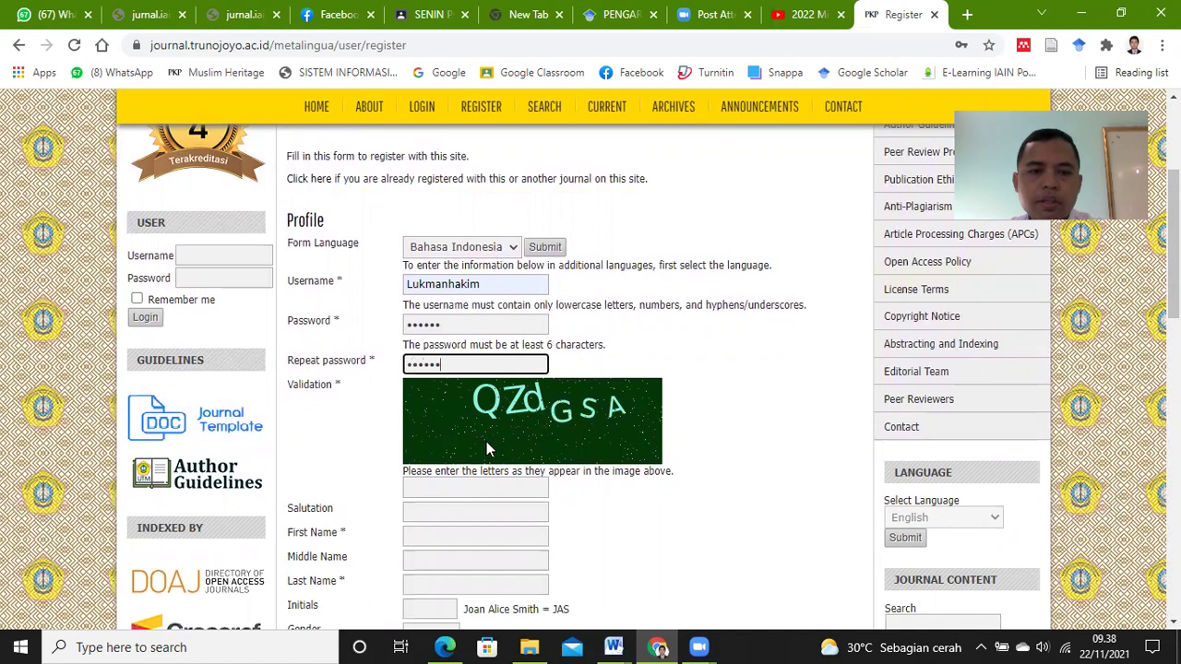
{"action": "left_click", "coordinate": [489, 486]}
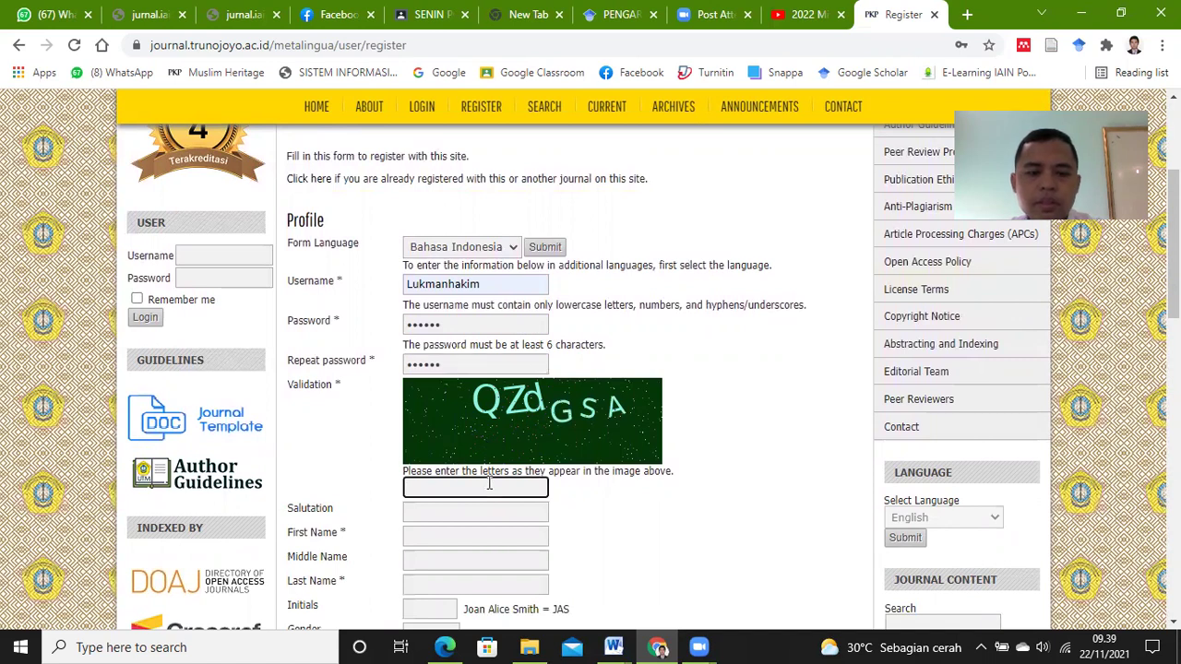
{"action": "key", "text": "Caps_Lock"}
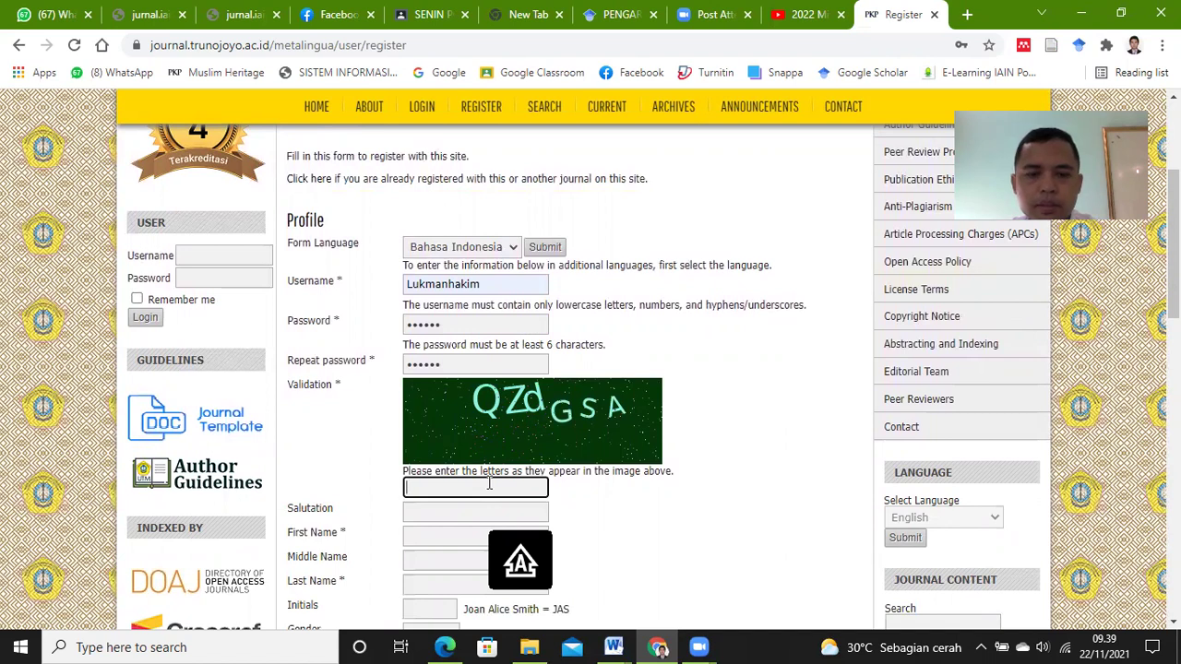
{"action": "key", "text": "Caps_Lock"}
{"action": "key", "text": "Caps_Lock"}
{"action": "type", "text": "G"}
{"action": "key", "text": "Caps_Lock"}
{"action": "type", "text": "s"}
{"action": "key", "text": "BackSpace"}
{"action": "key", "text": "Caps_Lock"}
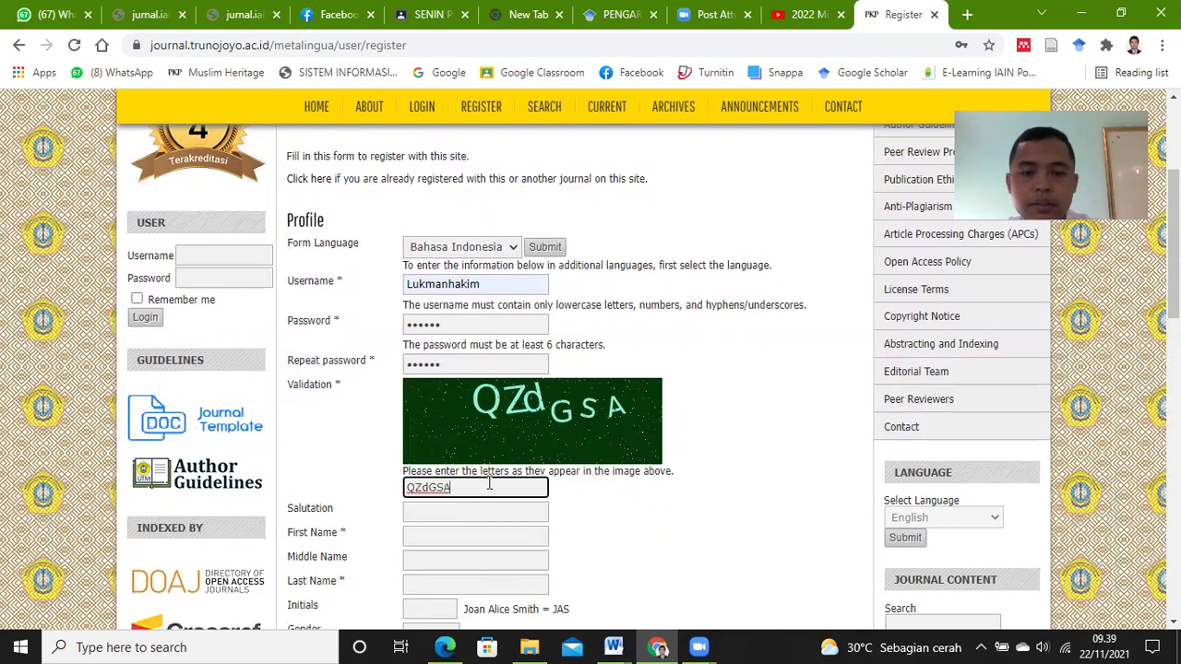
Step: Leave the salutation blank and fill the first and last name from saved suggestions
{"action": "scroll", "coordinate": [569, 491], "scroll_direction": "down", "scroll_amount": 1}
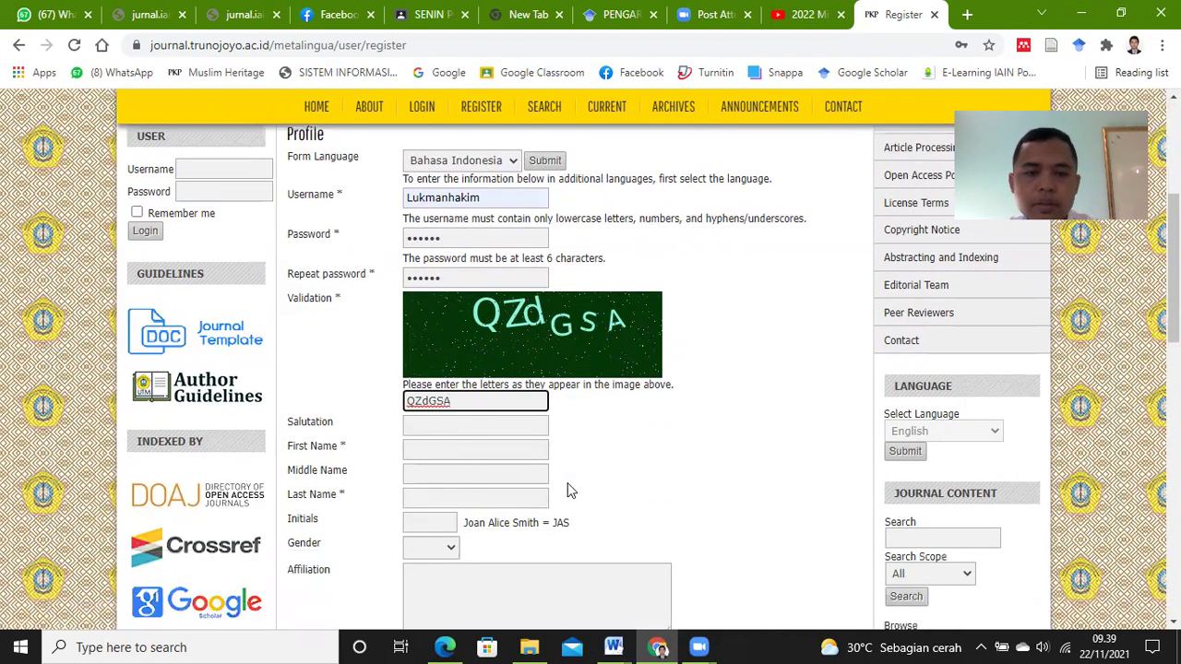
{"action": "left_click", "coordinate": [497, 426]}
{"action": "left_click", "coordinate": [608, 420]}
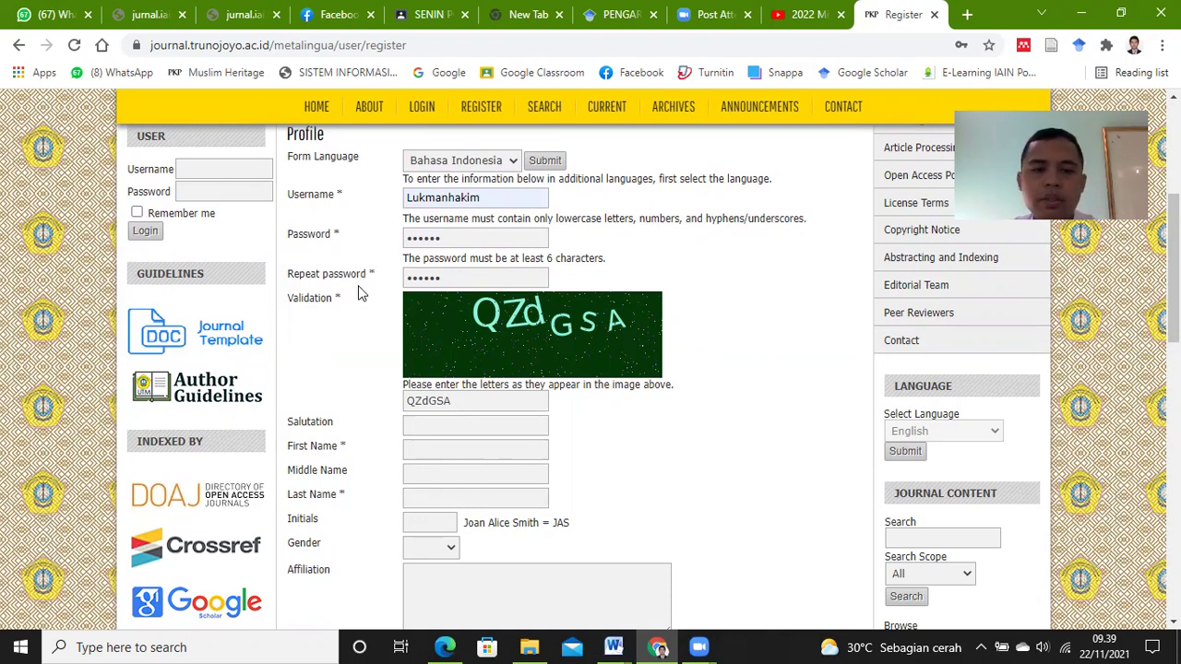
{"action": "left_click", "coordinate": [446, 449]}
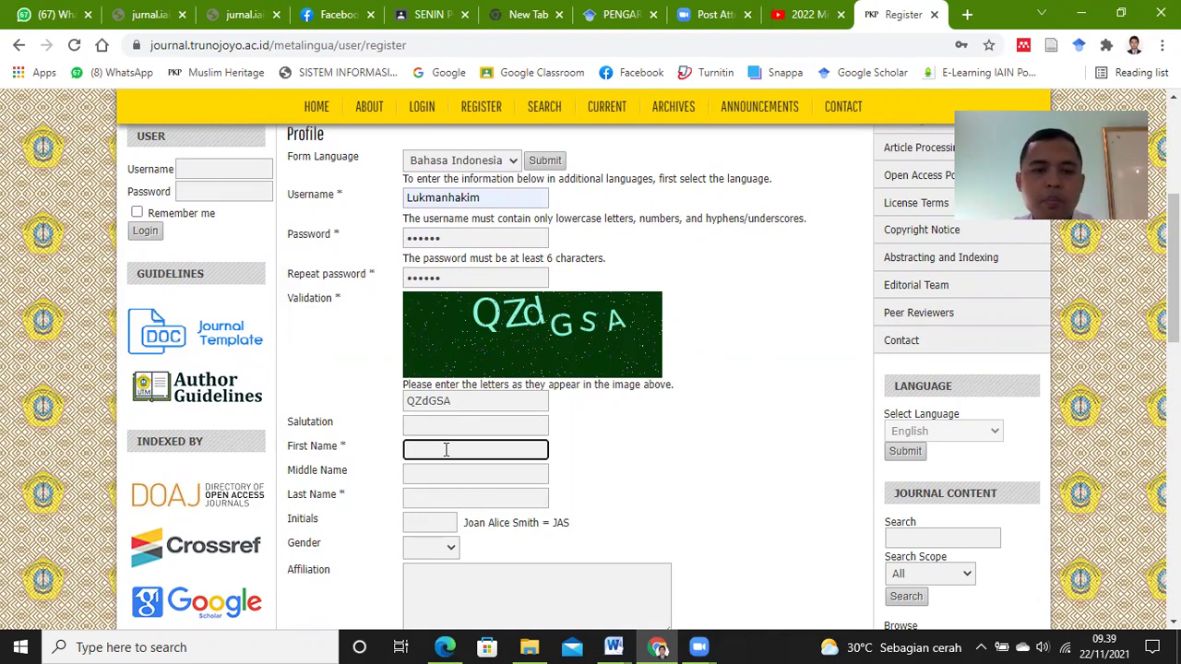
{"action": "left_click", "coordinate": [457, 451]}
{"action": "type", "text": "Lukman"}
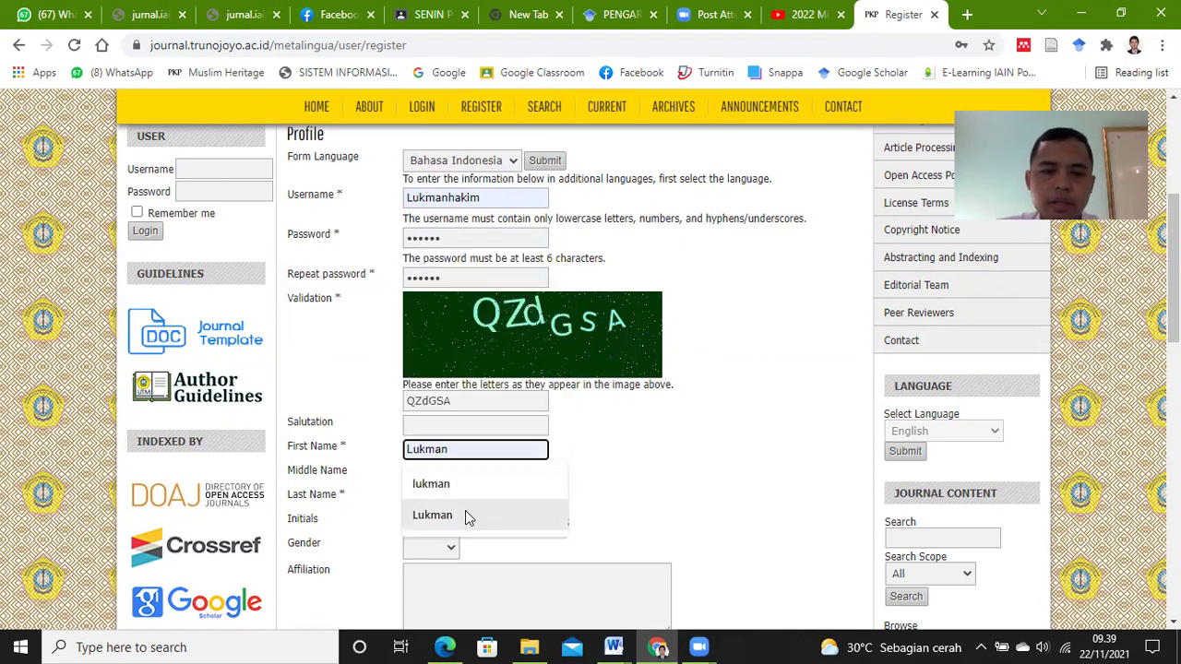
{"action": "left_click", "coordinate": [465, 512]}
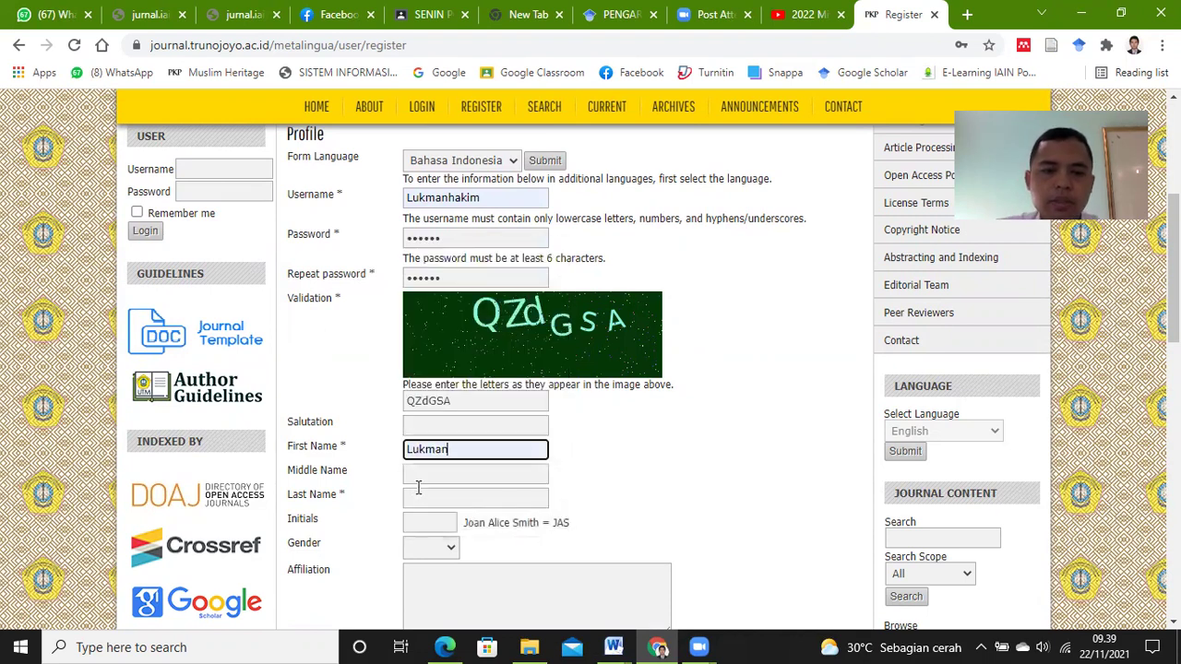
{"action": "left_click", "coordinate": [411, 475]}
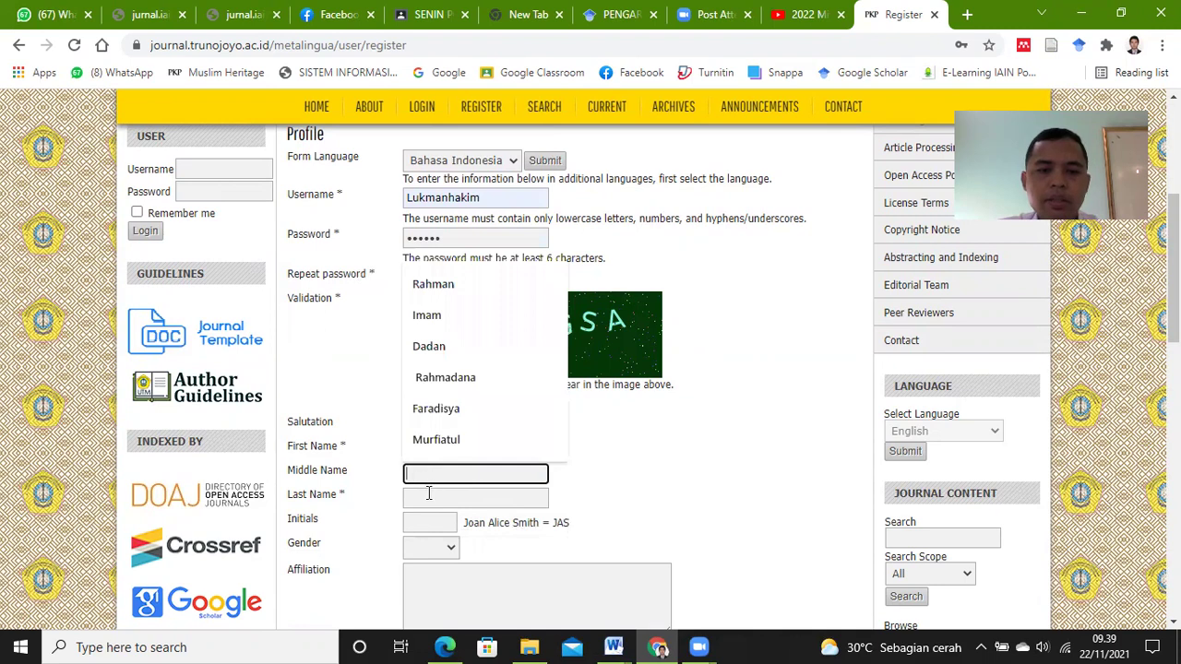
{"action": "left_click", "coordinate": [428, 496]}
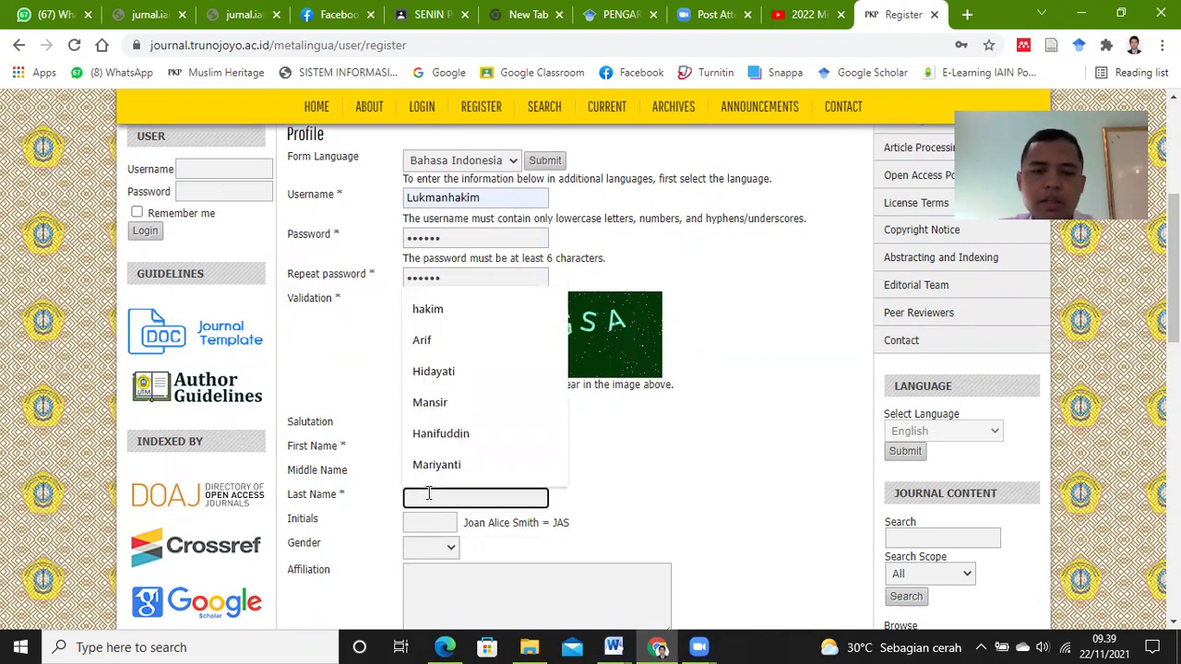
{"action": "type", "text": "H"}
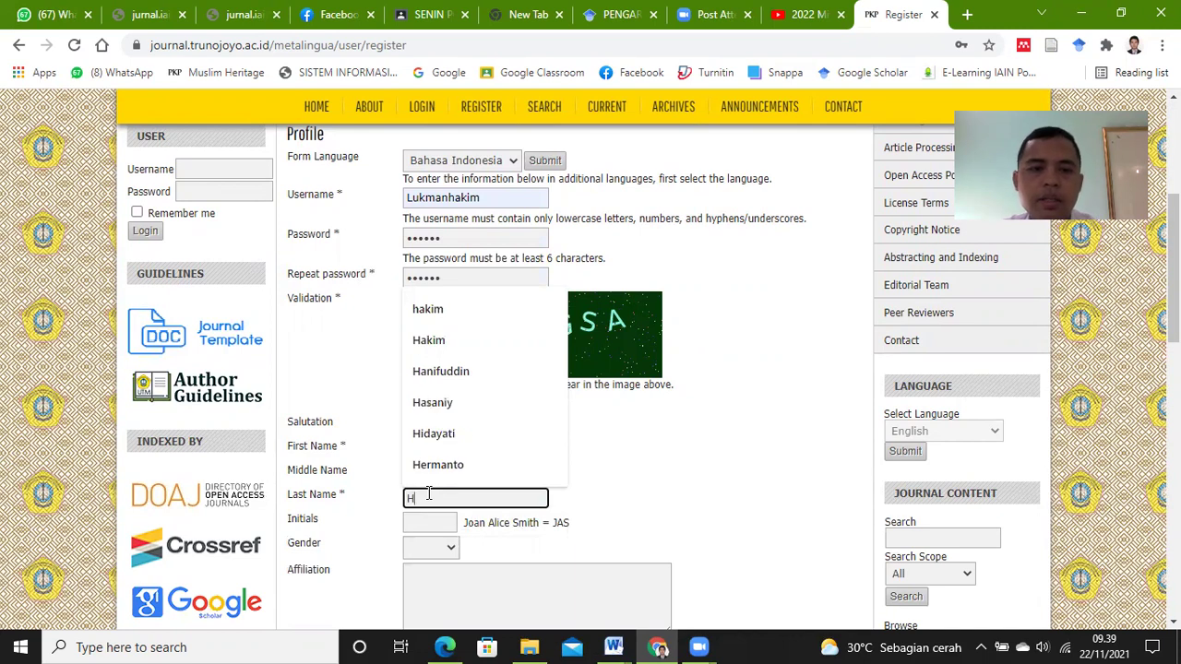
{"action": "left_click", "coordinate": [506, 340]}
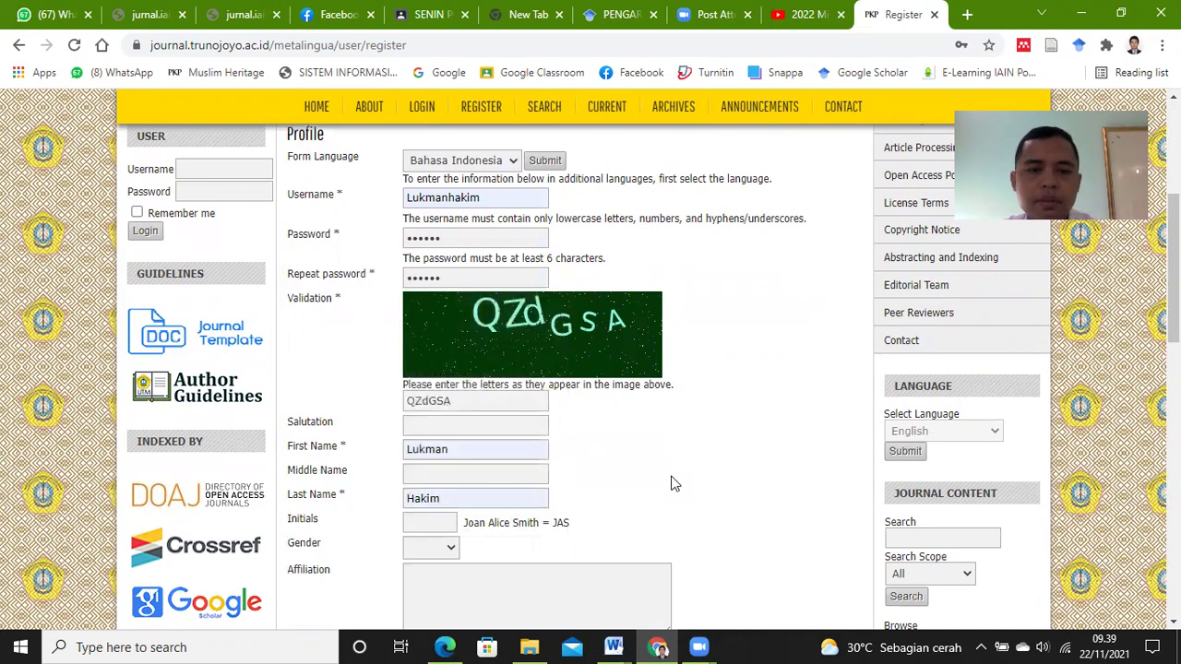
Step: Set gender to M and enter the affiliation IAIN Ponorogo
{"action": "scroll", "coordinate": [672, 483], "scroll_direction": "down", "scroll_amount": 1}
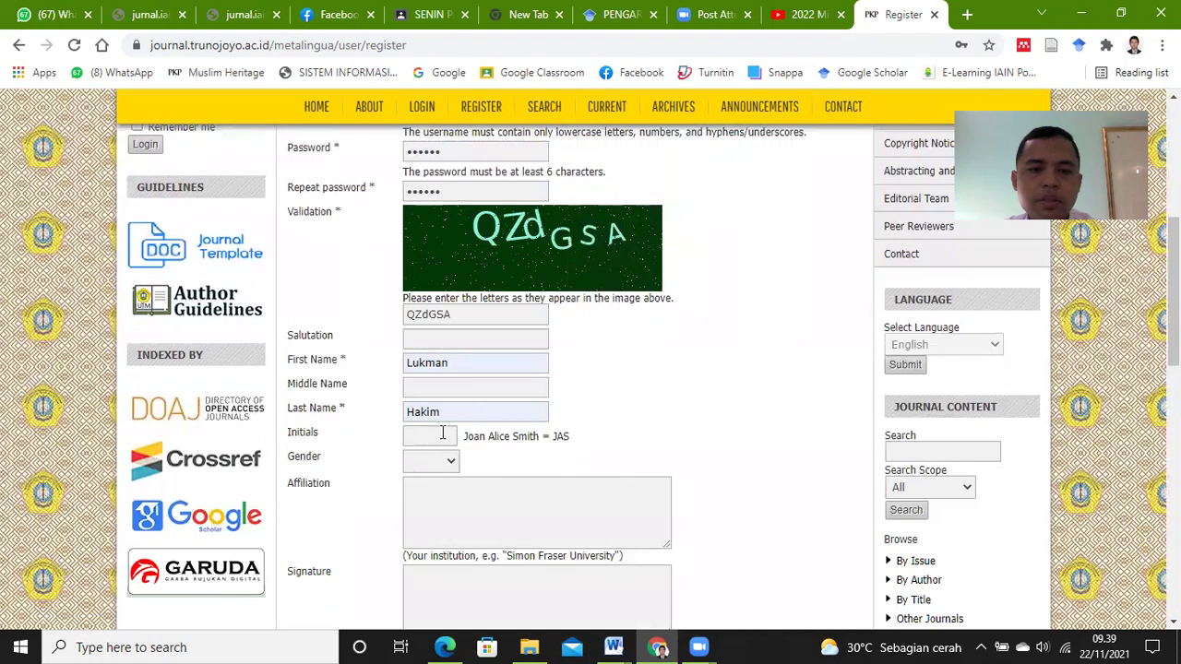
{"action": "scroll", "coordinate": [680, 430], "scroll_direction": "down", "scroll_amount": 2}
{"action": "left_click", "coordinate": [450, 289]}
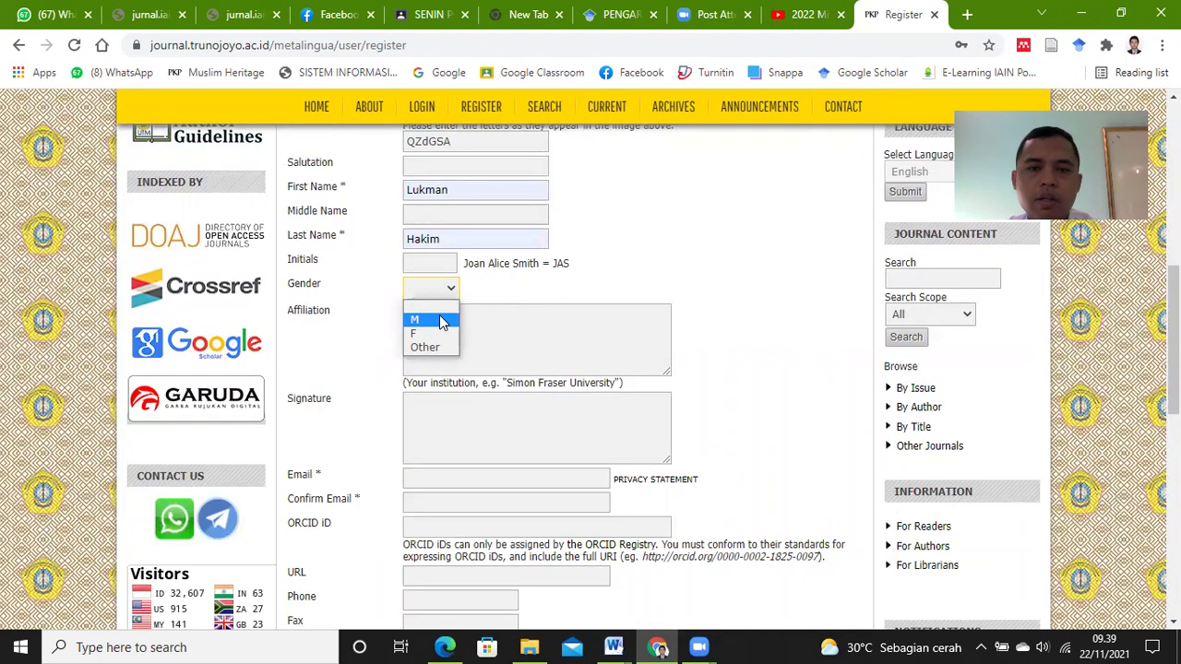
{"action": "left_click", "coordinate": [433, 320]}
{"action": "left_click", "coordinate": [455, 329]}
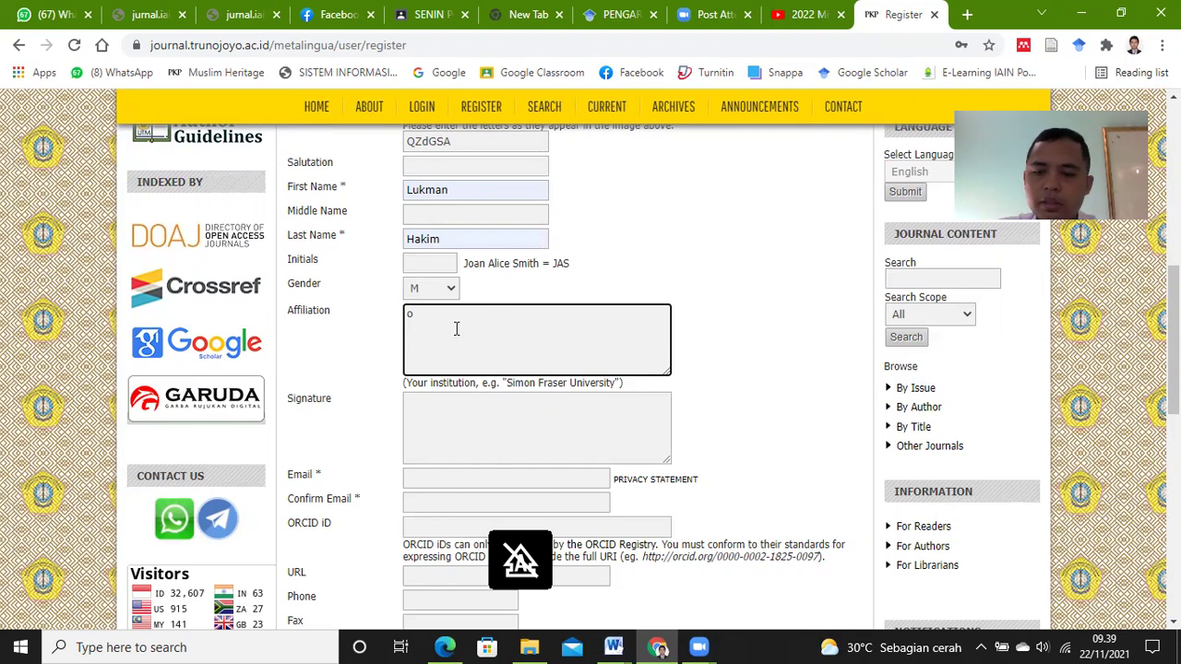
{"action": "key", "text": "BackSpace"}
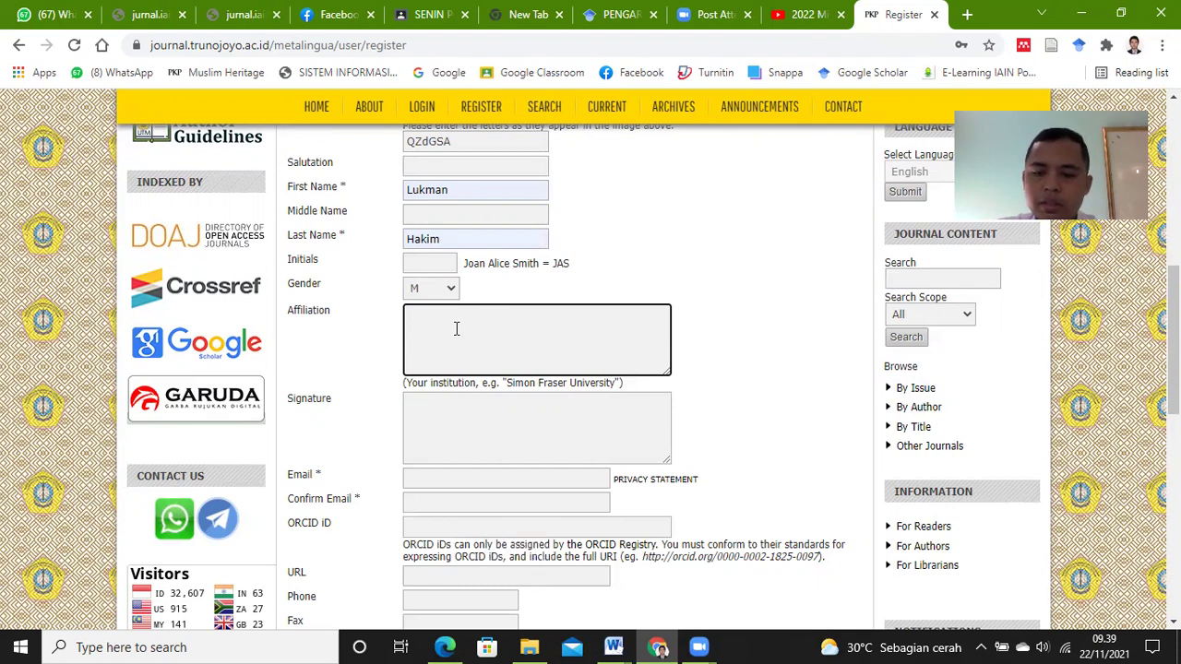
{"action": "key", "text": "Caps_Lock"}
{"action": "type", "text": "IAIN "}
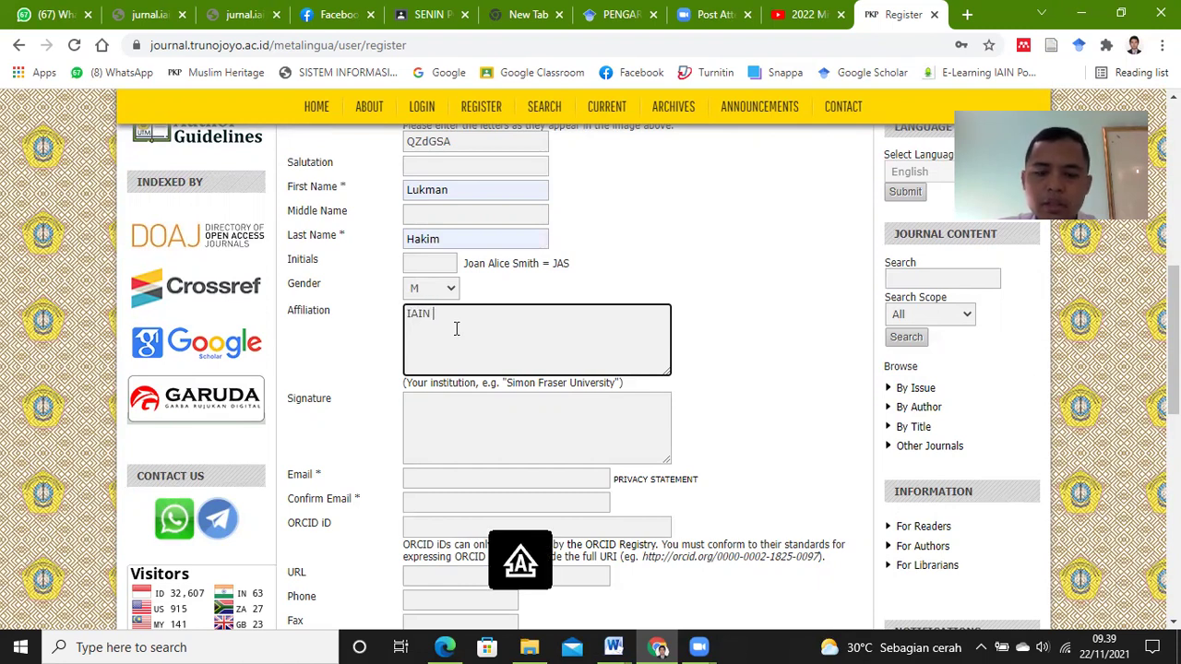
{"action": "type", "text": "P"}
{"action": "key", "text": "Caps_Lock"}
{"action": "type", "text": "onorogo"}
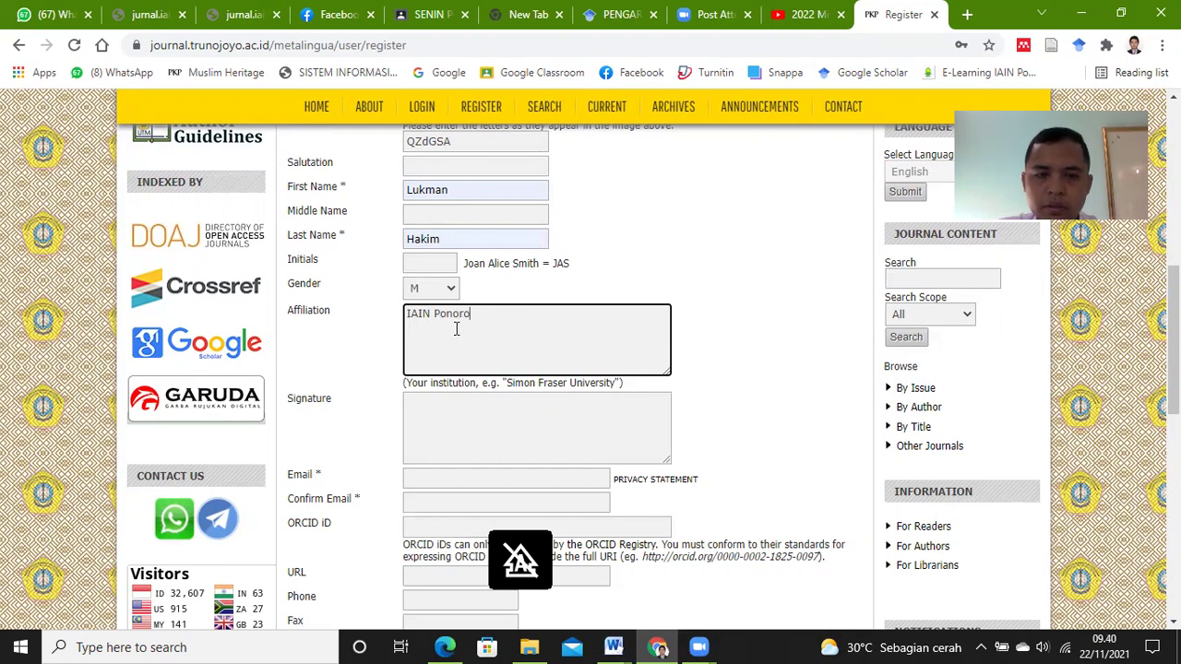
{"action": "left_click", "coordinate": [498, 422]}
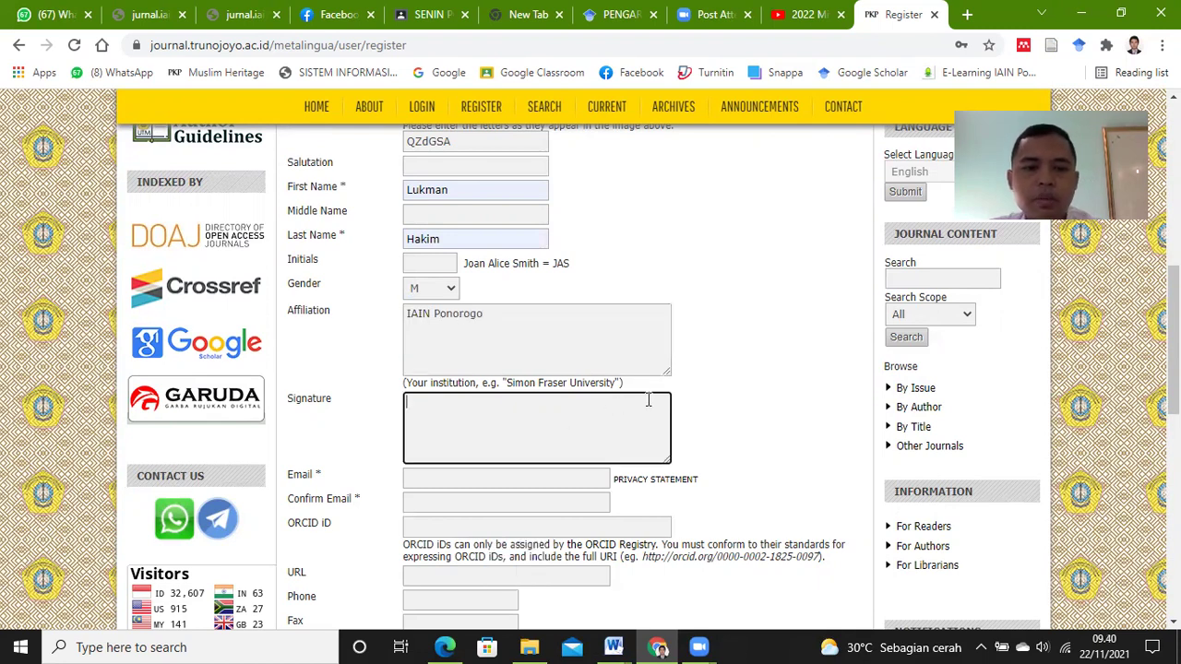
Step: Fill Email and Confirm Email with the same saved address
{"action": "scroll", "coordinate": [646, 400], "scroll_direction": "down", "scroll_amount": 1}
{"action": "left_click", "coordinate": [559, 390]}
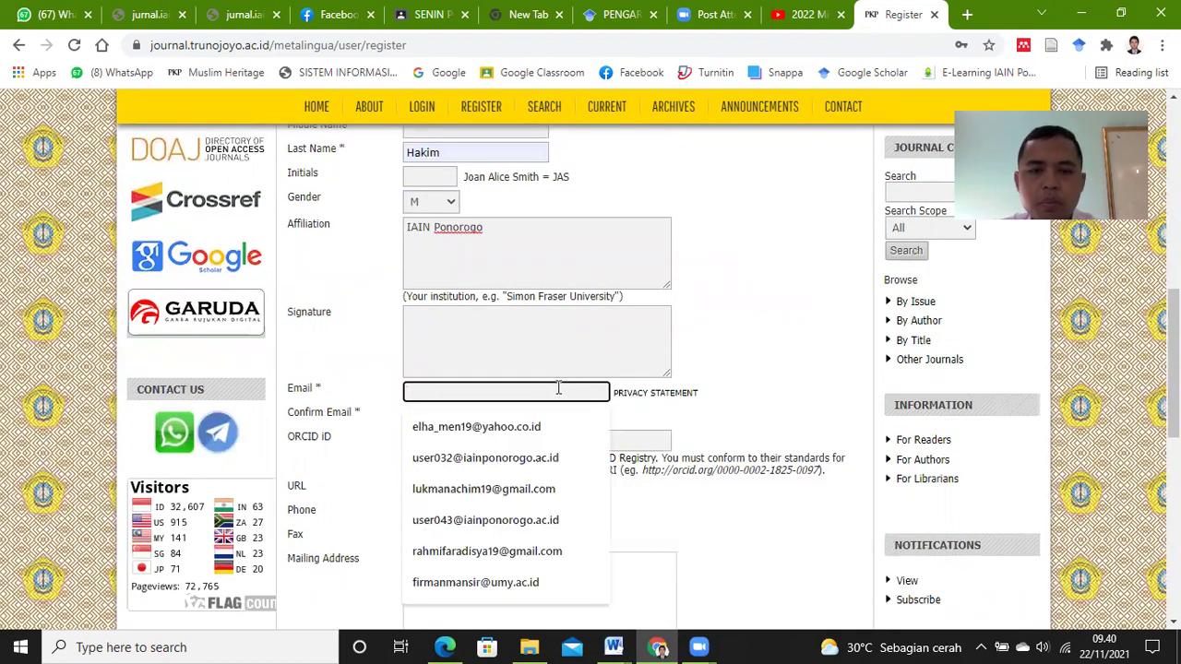
{"action": "left_click", "coordinate": [517, 489]}
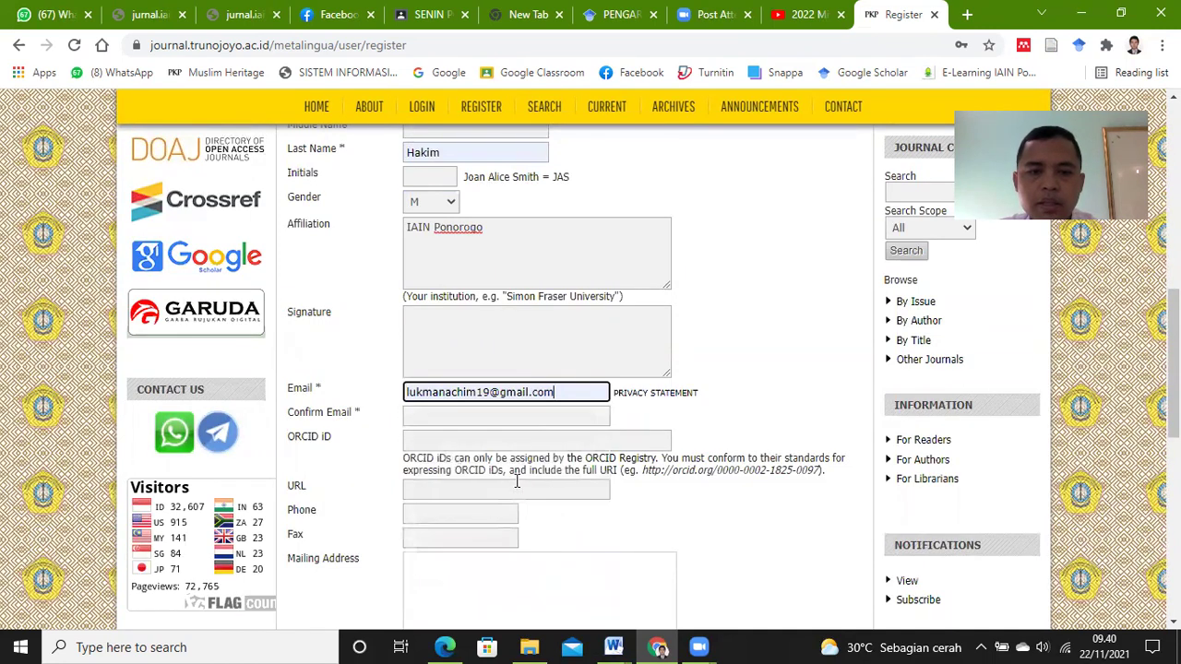
{"action": "left_click", "coordinate": [584, 414]}
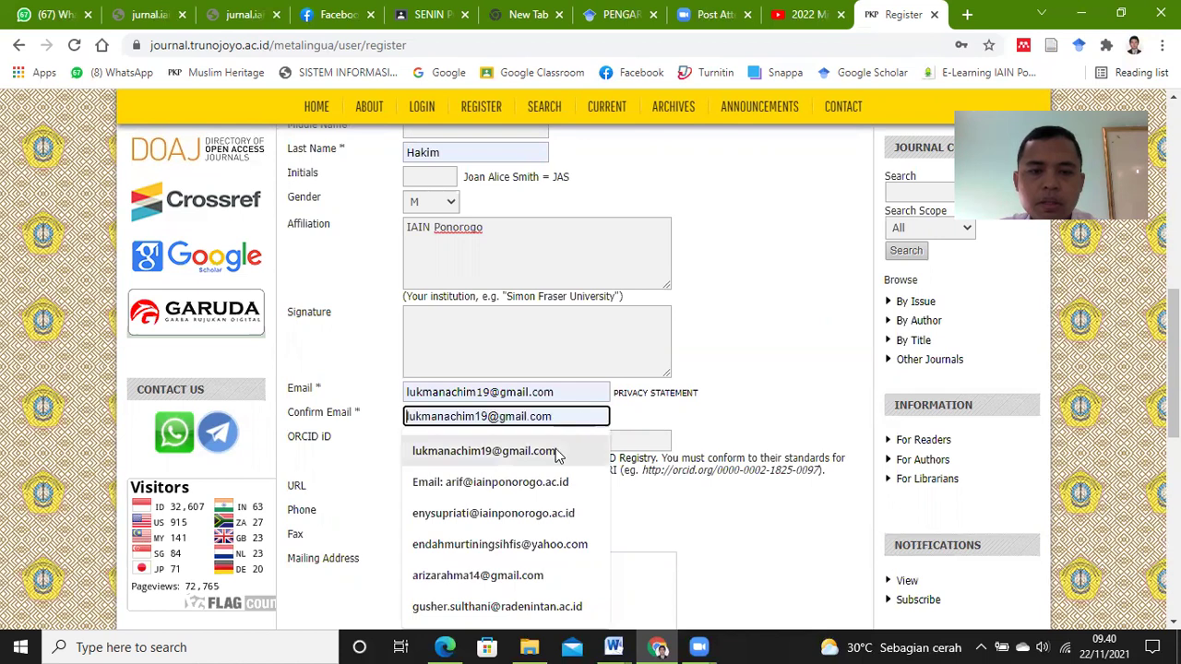
{"action": "left_click", "coordinate": [555, 451]}
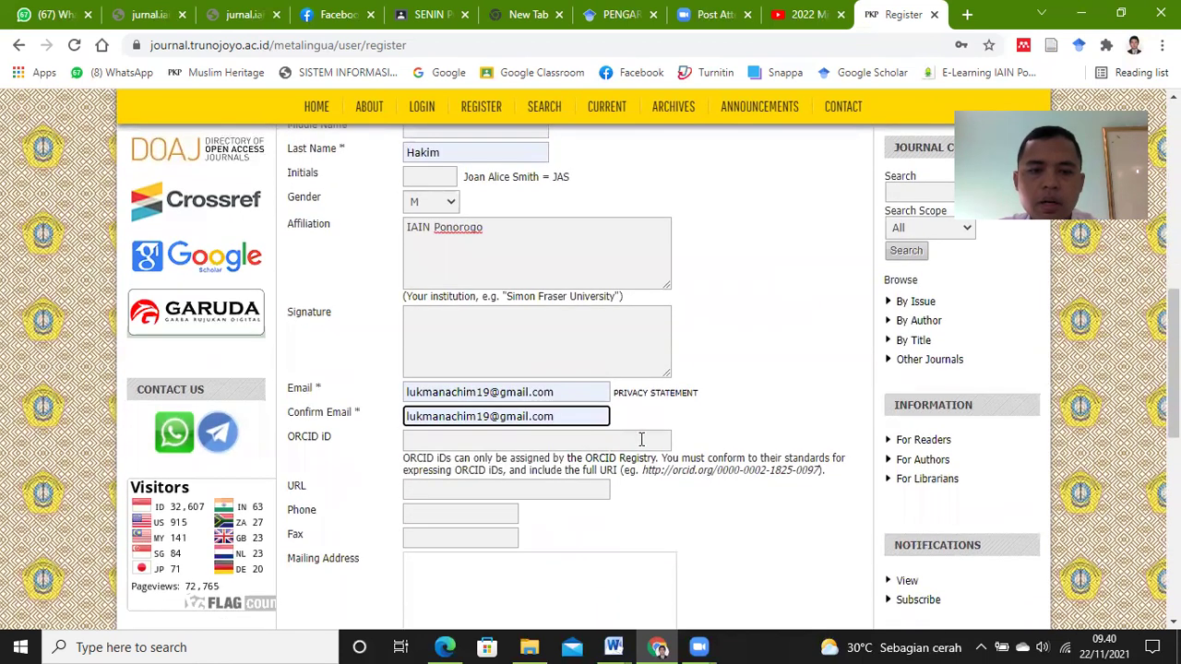
{"action": "left_click", "coordinate": [761, 421]}
Step: Enter the contact's phone number in the Phone field
{"action": "scroll", "coordinate": [745, 416], "scroll_direction": "up", "scroll_amount": 3}
{"action": "scroll", "coordinate": [701, 445], "scroll_direction": "down", "scroll_amount": 2}
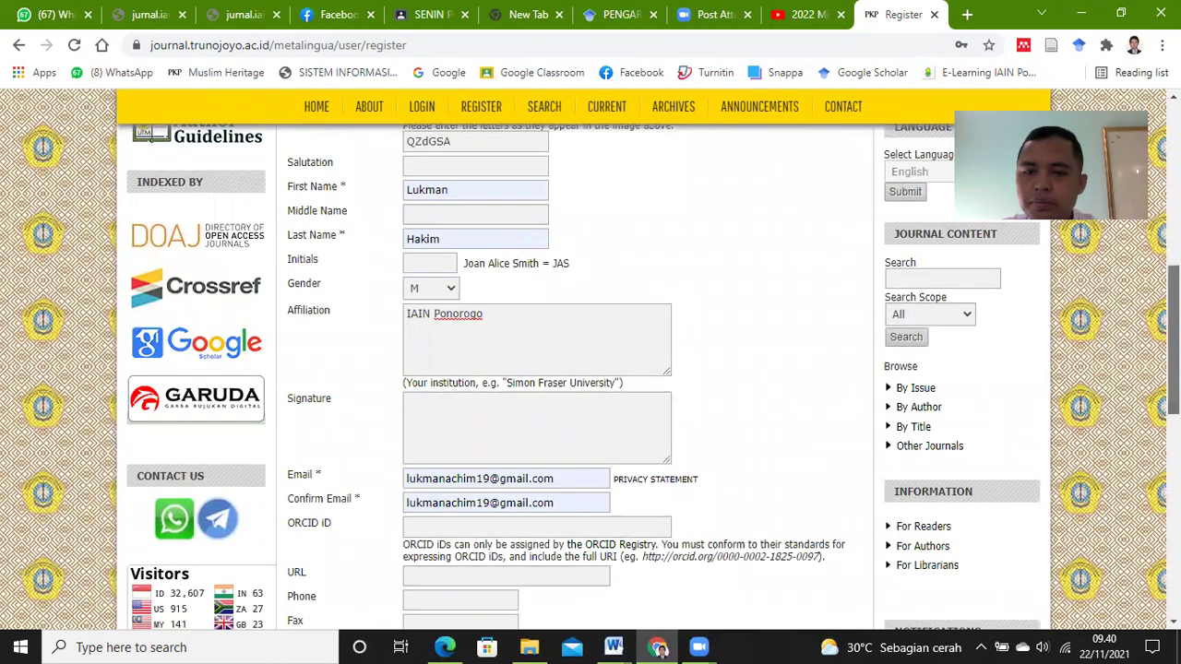
{"action": "scroll", "coordinate": [1173, 341], "scroll_direction": "down", "scroll_amount": 2}
{"action": "left_click", "coordinate": [512, 388]}
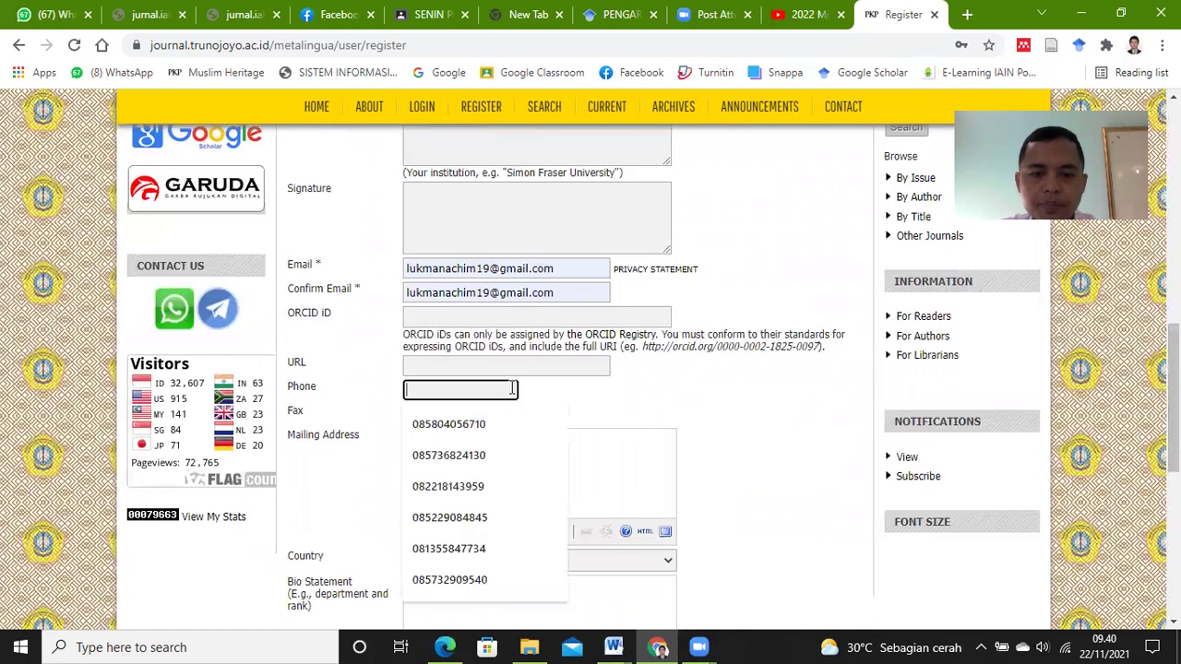
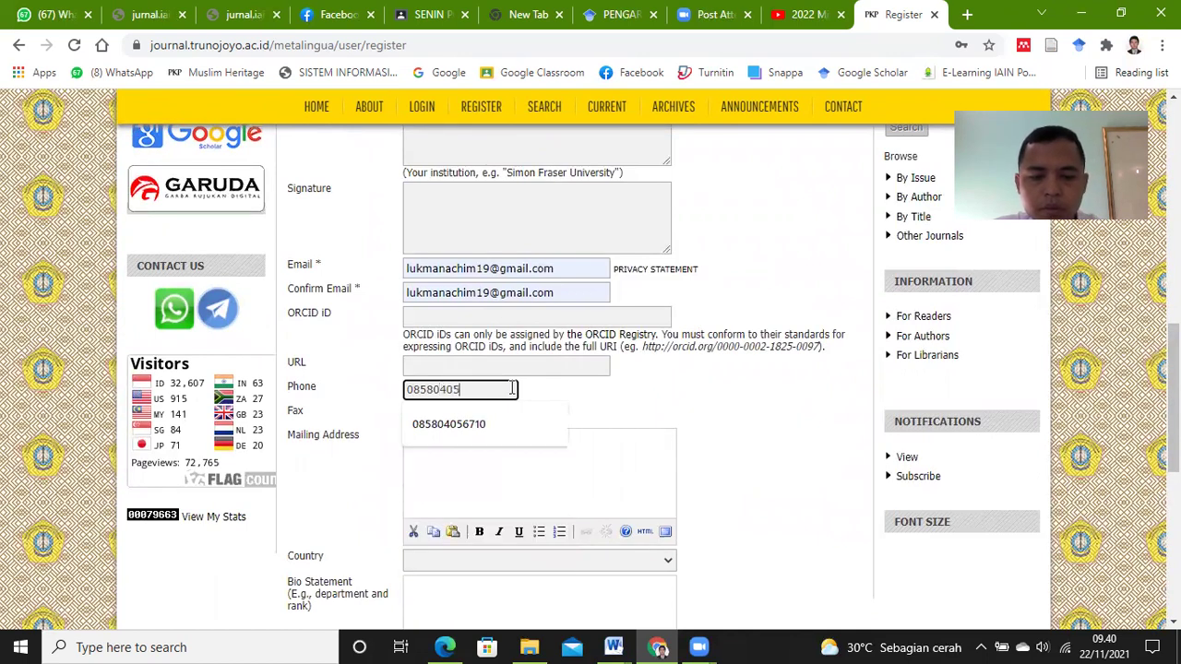
{"action": "left_click", "coordinate": [631, 406]}
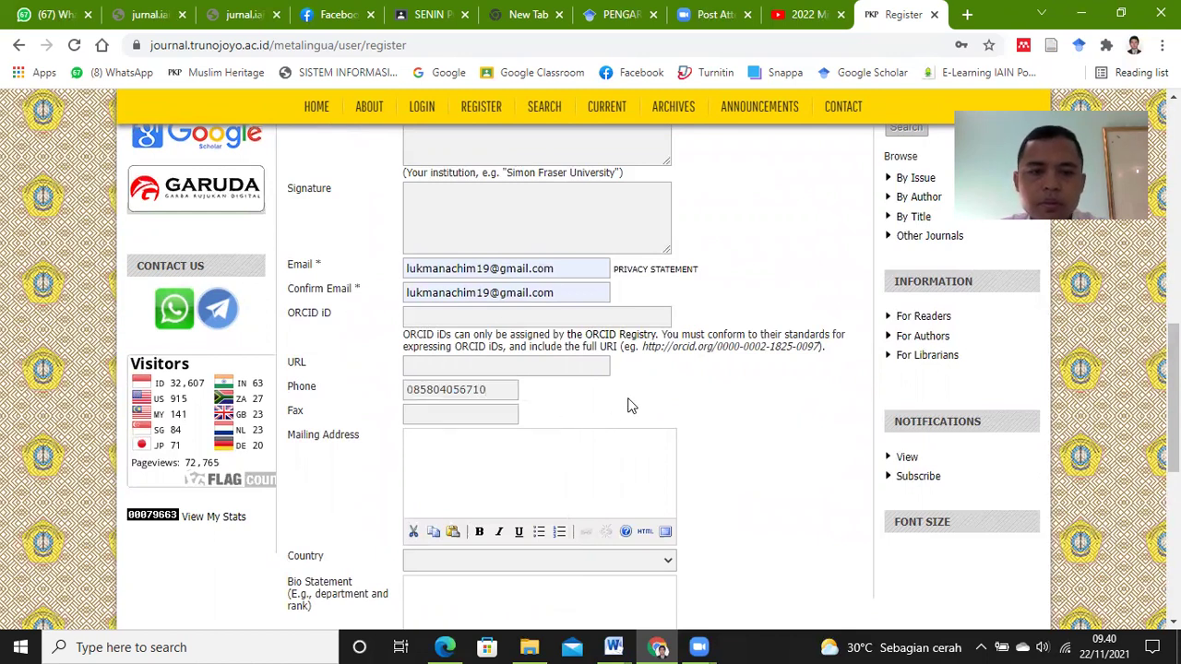
{"action": "scroll", "coordinate": [965, 348], "scroll_direction": "down", "scroll_amount": 1}
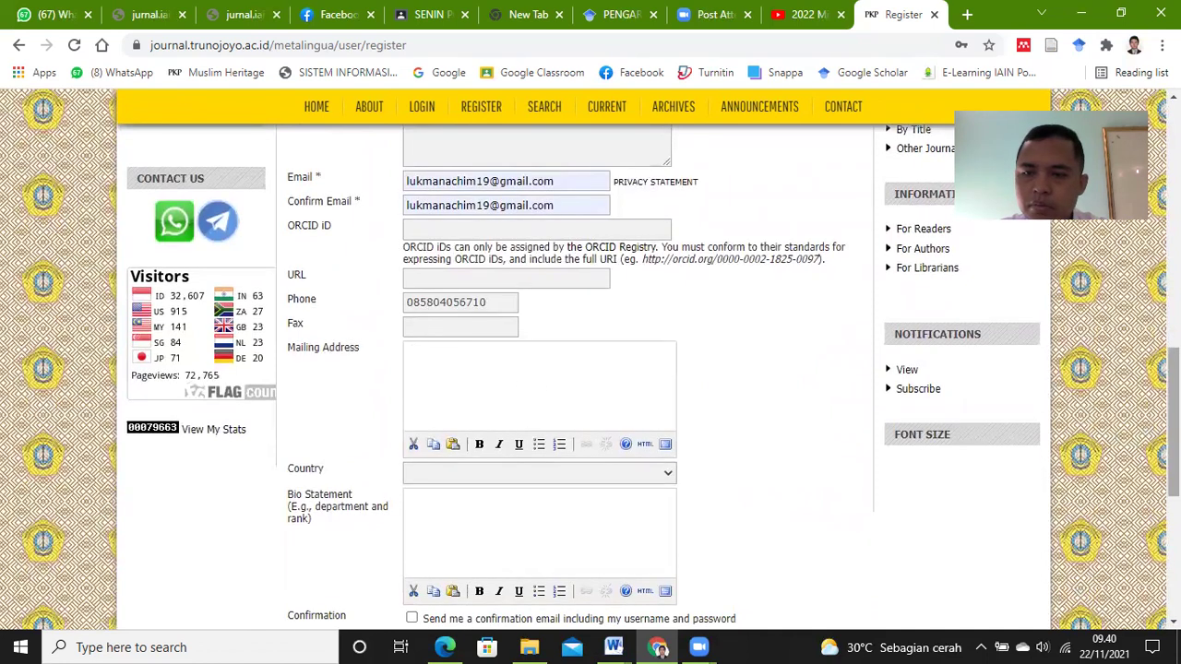
{"action": "scroll", "coordinate": [1171, 415], "scroll_direction": "down", "scroll_amount": 2}
Step: Set the registration country to Indonesia
{"action": "left_click", "coordinate": [666, 330]}
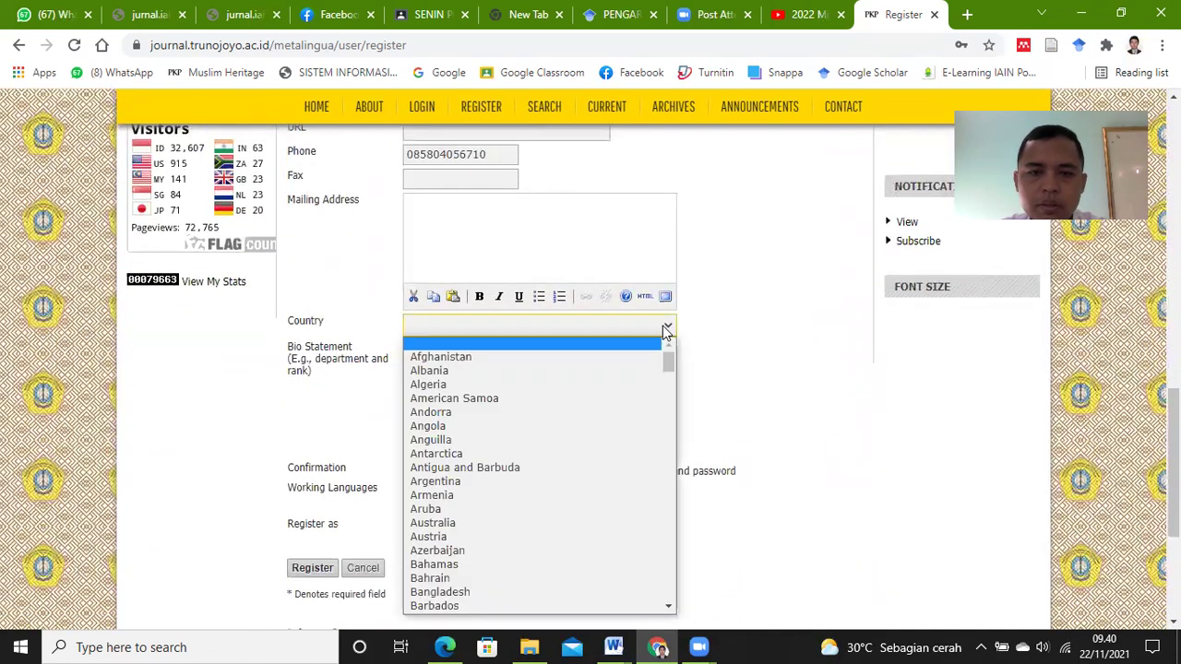
{"action": "scroll", "coordinate": [654, 409], "scroll_direction": "down", "scroll_amount": 8}
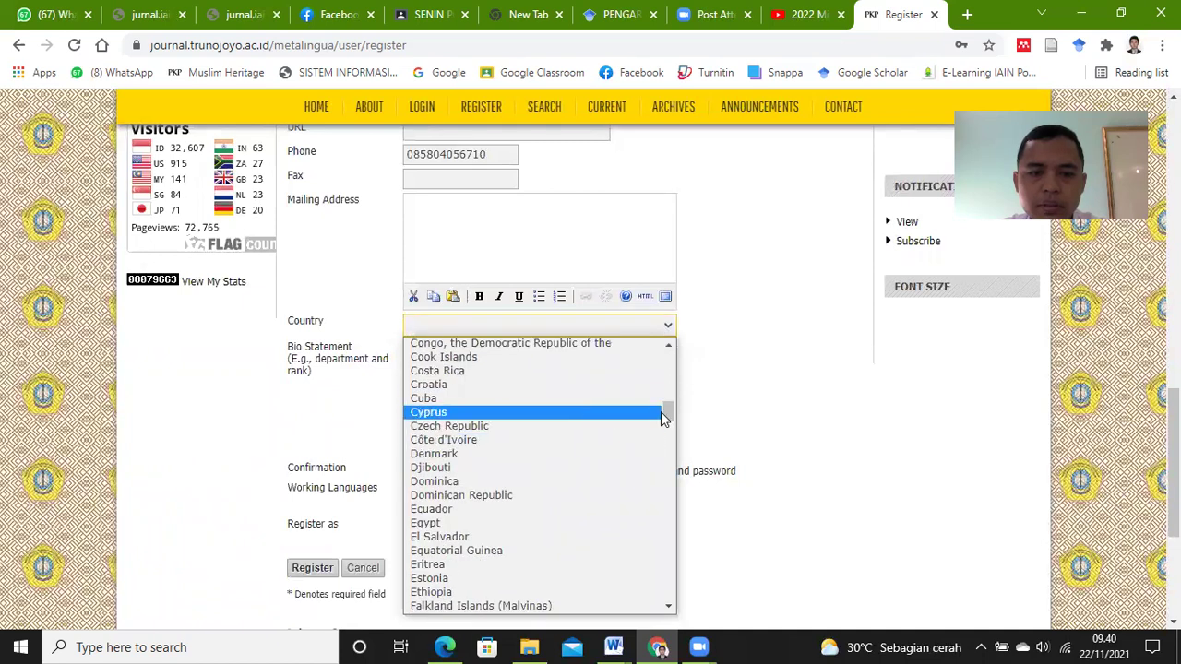
{"action": "left_click_drag", "start_coordinate": [669, 415], "coordinate": [680, 454]}
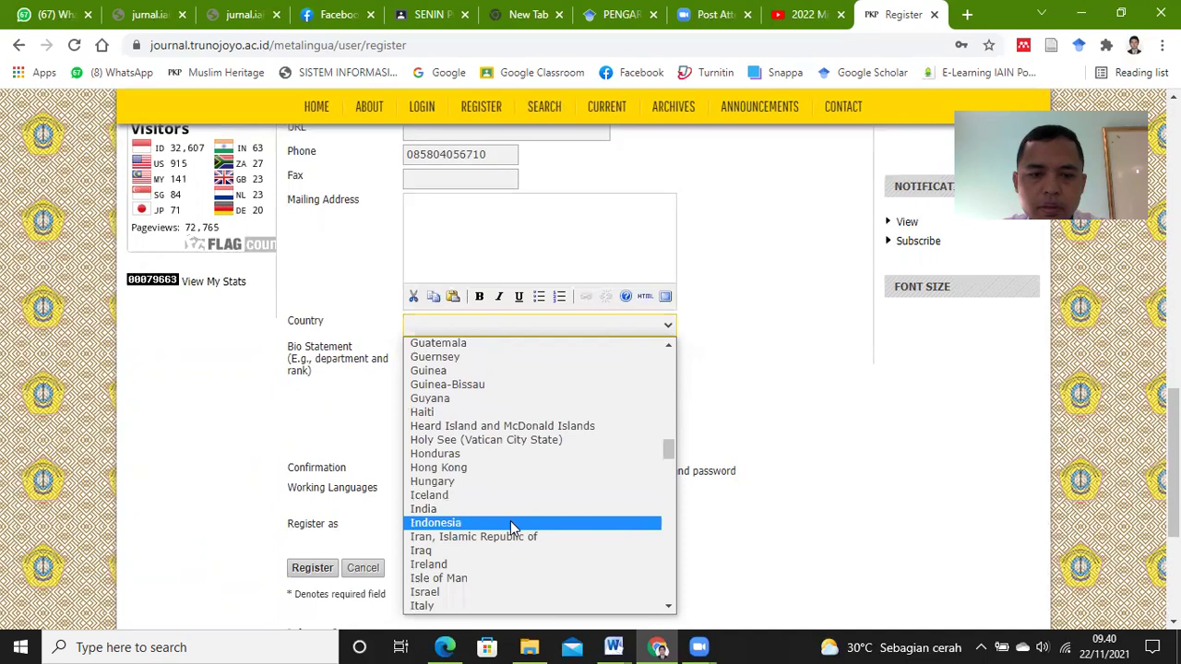
{"action": "left_click", "coordinate": [513, 524]}
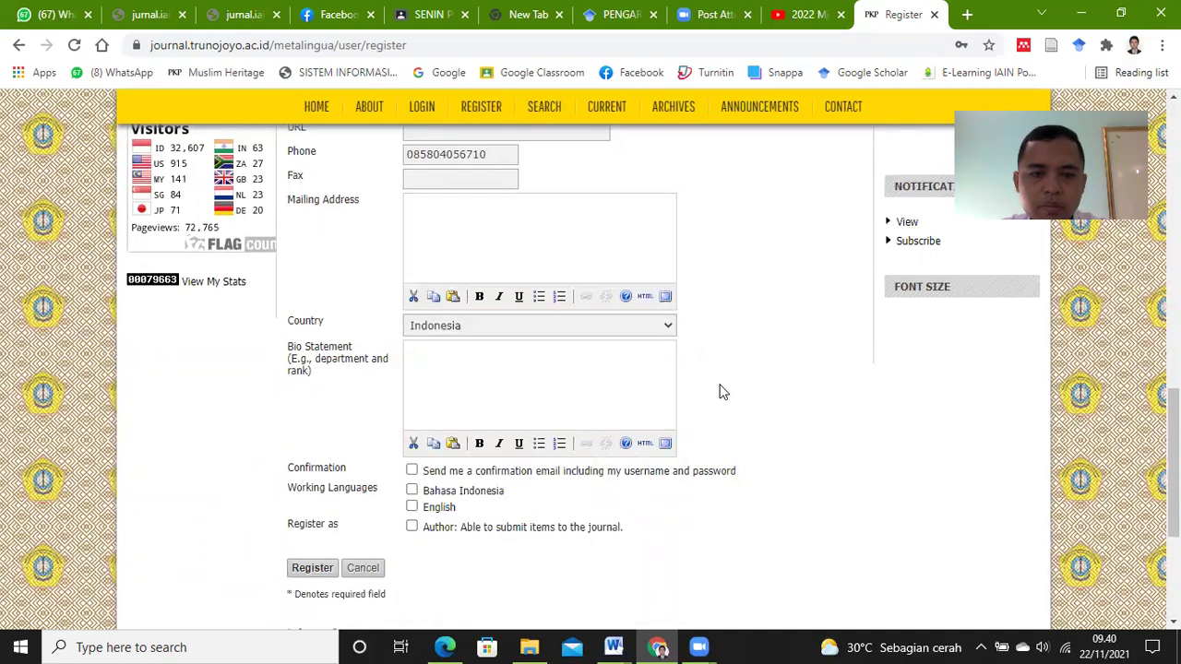
Step: Tick confirmation email, Bahasa Indonesia working language and the Author role, then register
{"action": "left_click", "coordinate": [412, 471]}
{"action": "left_click", "coordinate": [413, 492]}
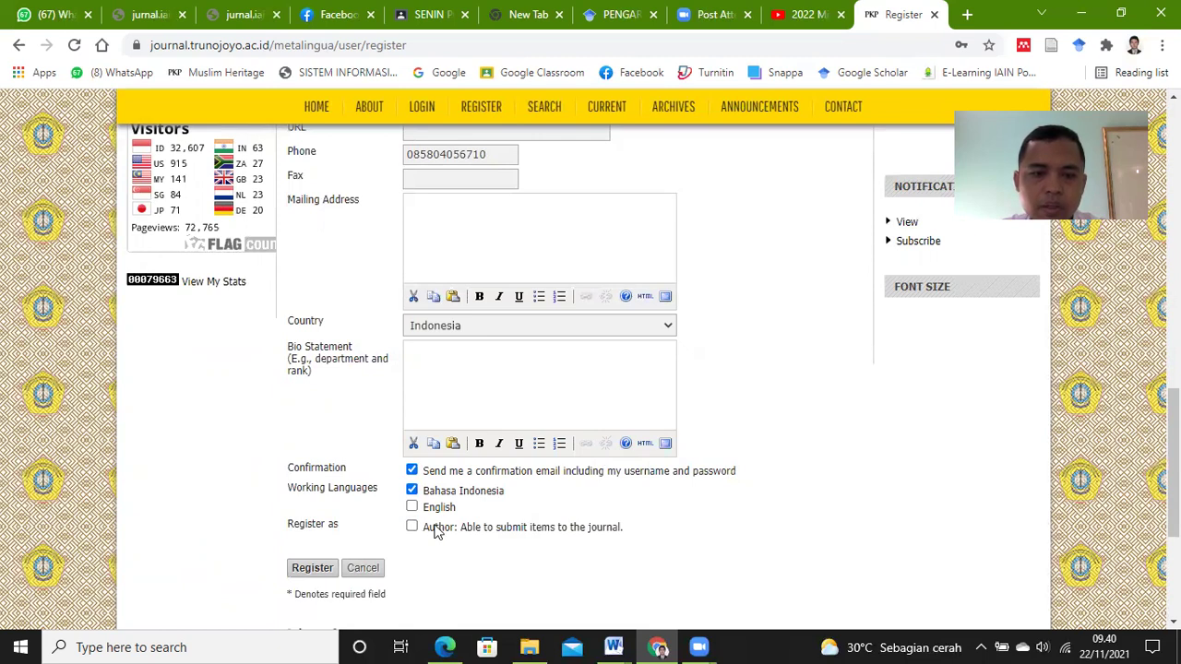
{"action": "left_click", "coordinate": [412, 526]}
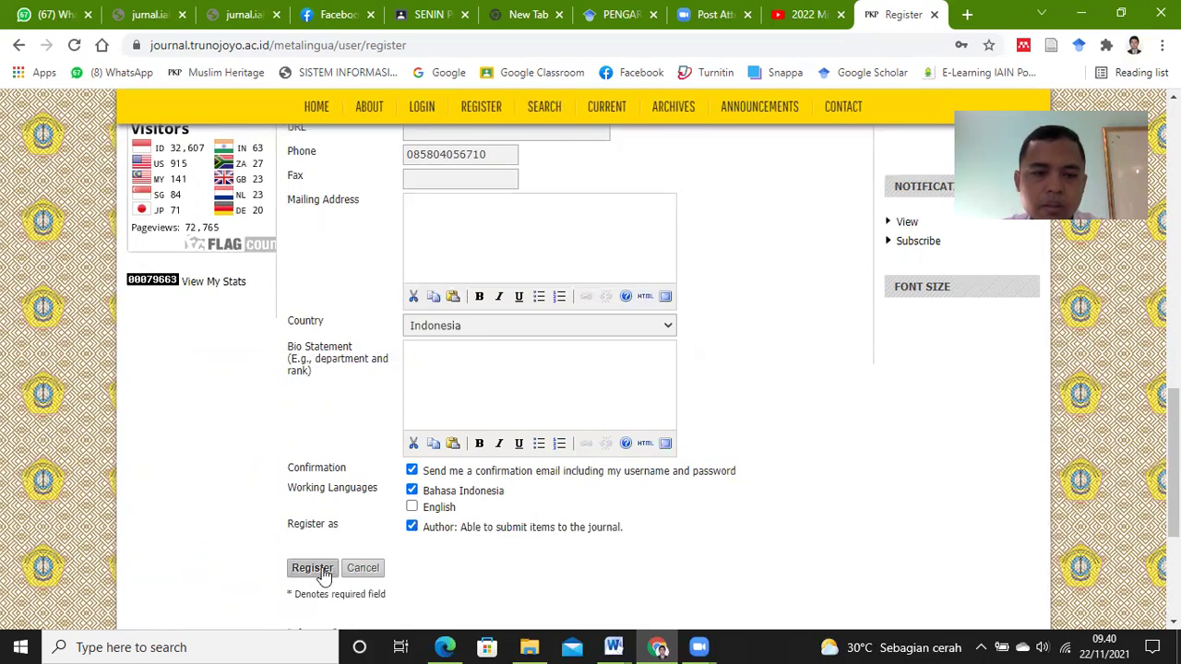
{"action": "left_click", "coordinate": [314, 569]}
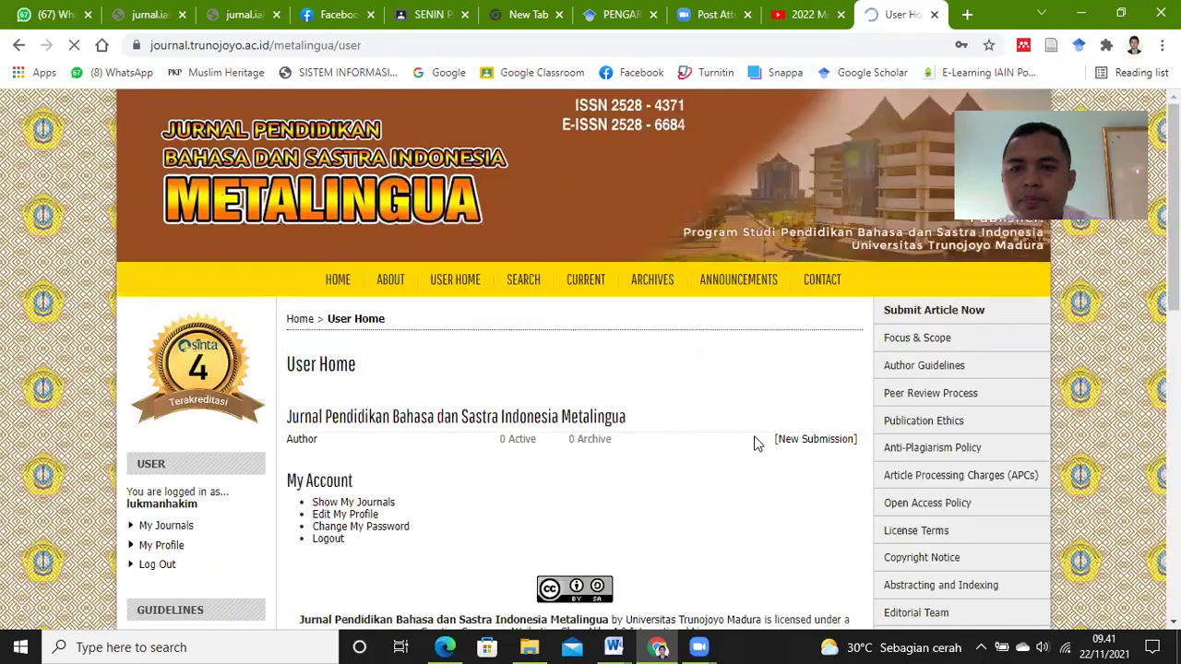
Step: Save the login password in Chrome, dismiss the breach warning, and begin a new submission
{"action": "scroll", "coordinate": [773, 446], "scroll_direction": "down", "scroll_amount": 1}
{"action": "scroll", "coordinate": [774, 446], "scroll_direction": "down", "scroll_amount": 1}
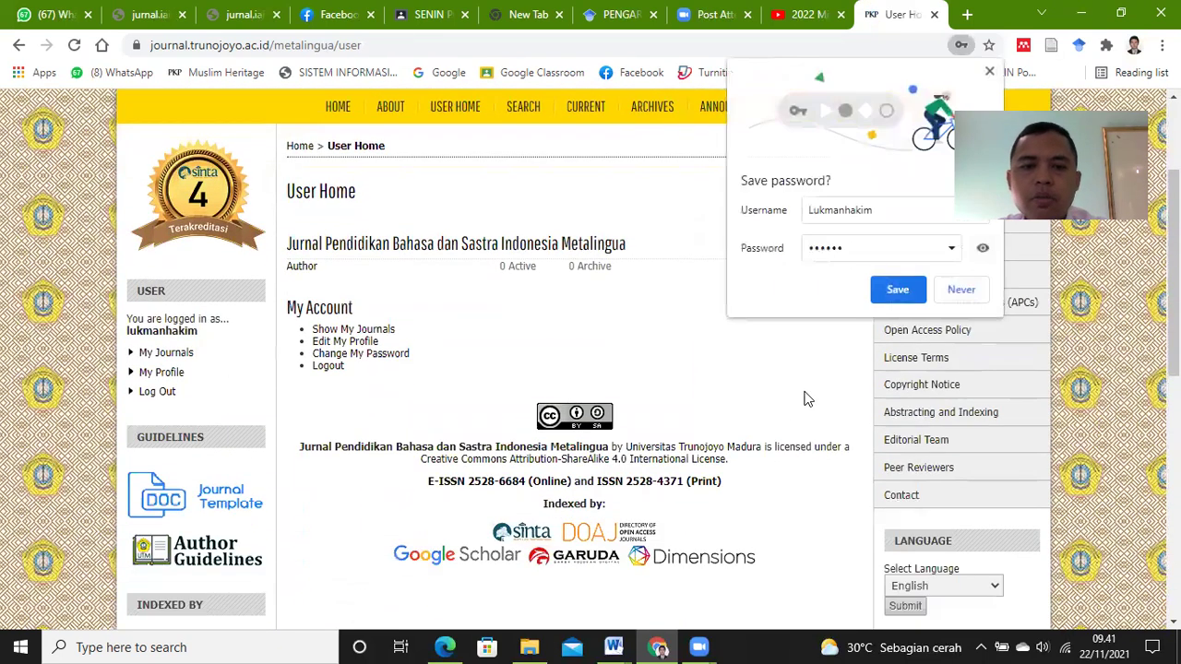
{"action": "left_click", "coordinate": [896, 287]}
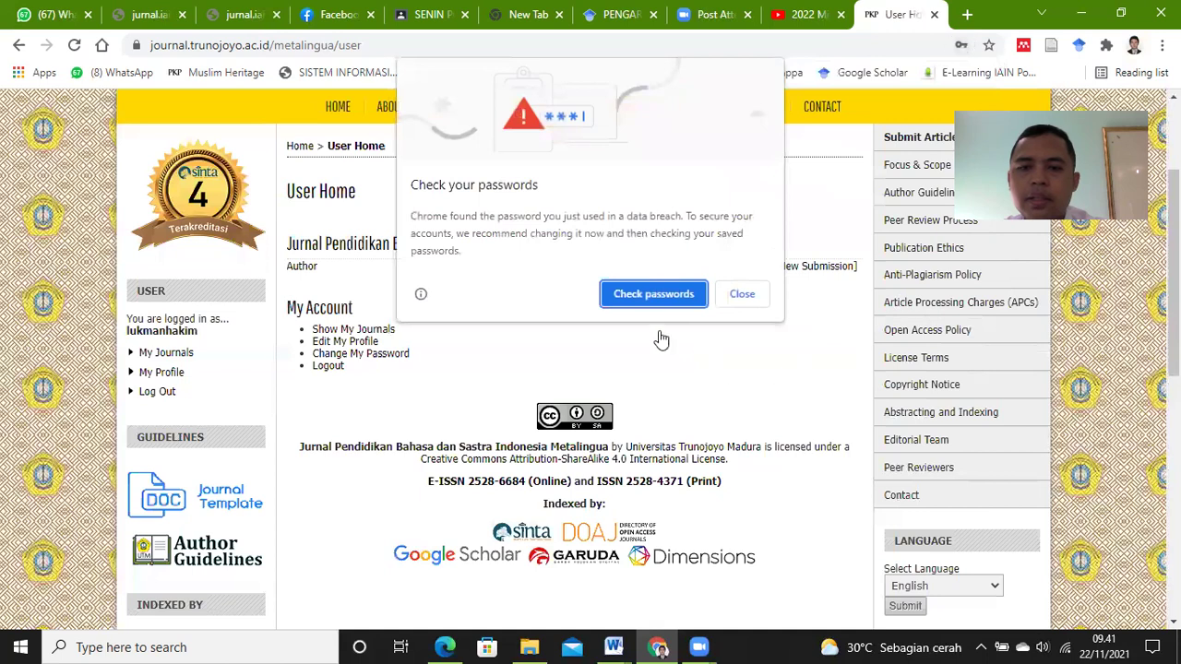
{"action": "left_click", "coordinate": [729, 298]}
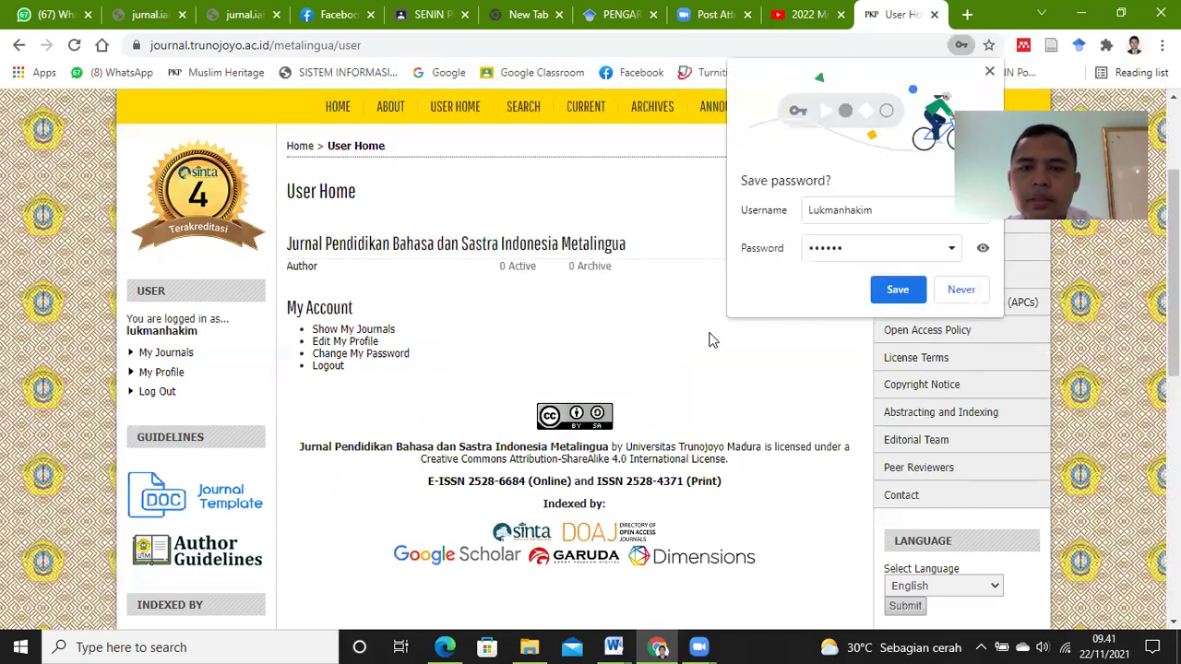
{"action": "left_click", "coordinate": [902, 287]}
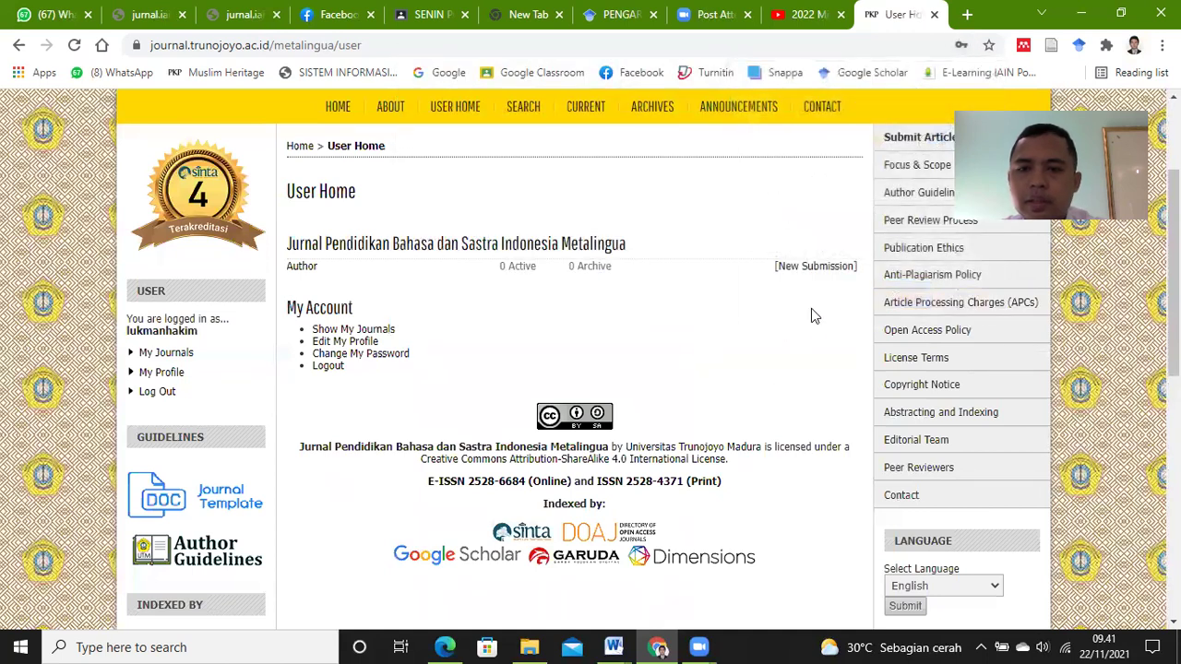
{"action": "scroll", "coordinate": [812, 312], "scroll_direction": "up", "scroll_amount": 1}
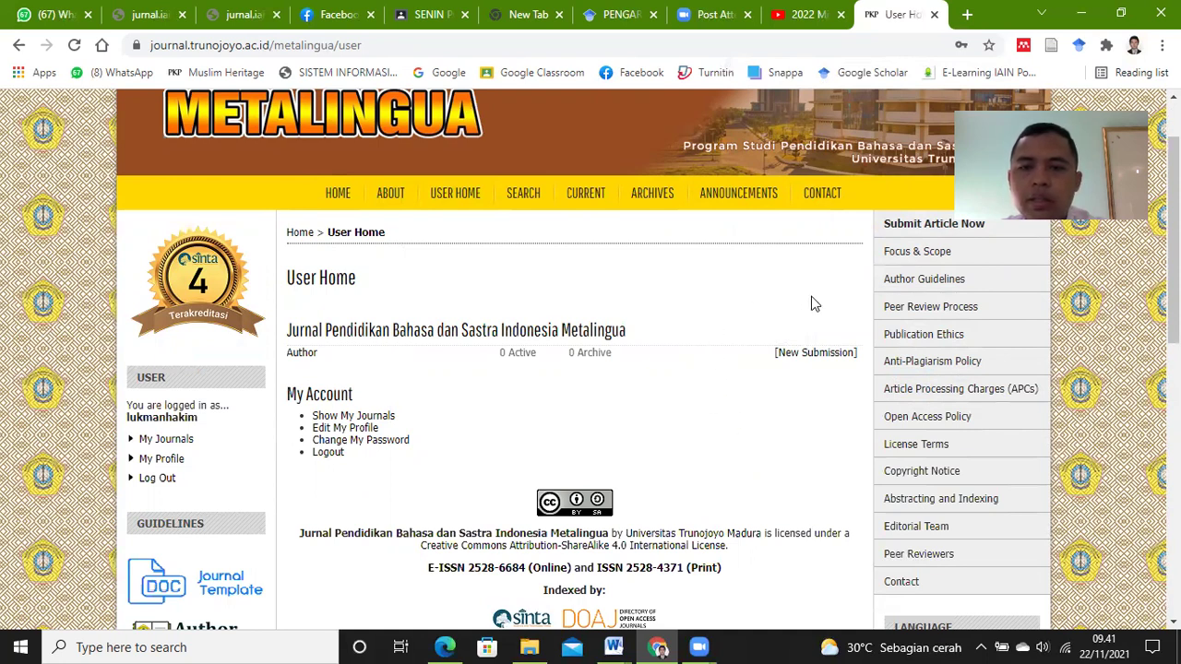
{"action": "left_click", "coordinate": [830, 361]}
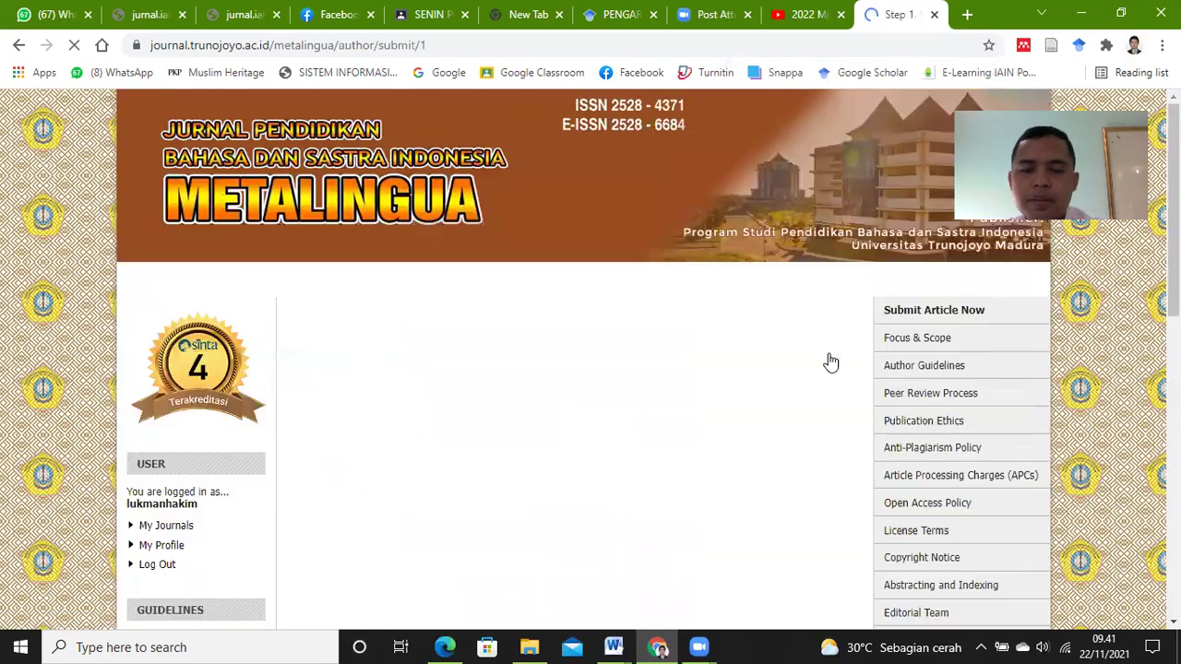
Step: Set the submission language to Bahasa Indonesia
{"action": "scroll", "coordinate": [598, 461], "scroll_direction": "down", "scroll_amount": 1}
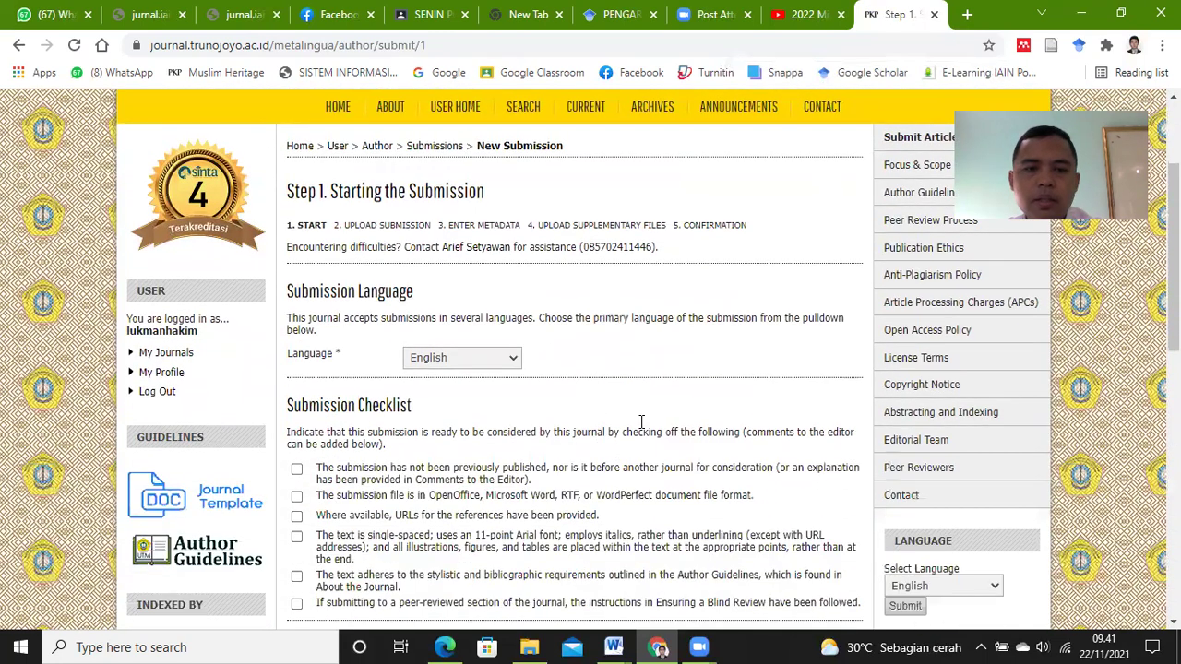
{"action": "left_click", "coordinate": [515, 357]}
{"action": "left_click", "coordinate": [496, 390]}
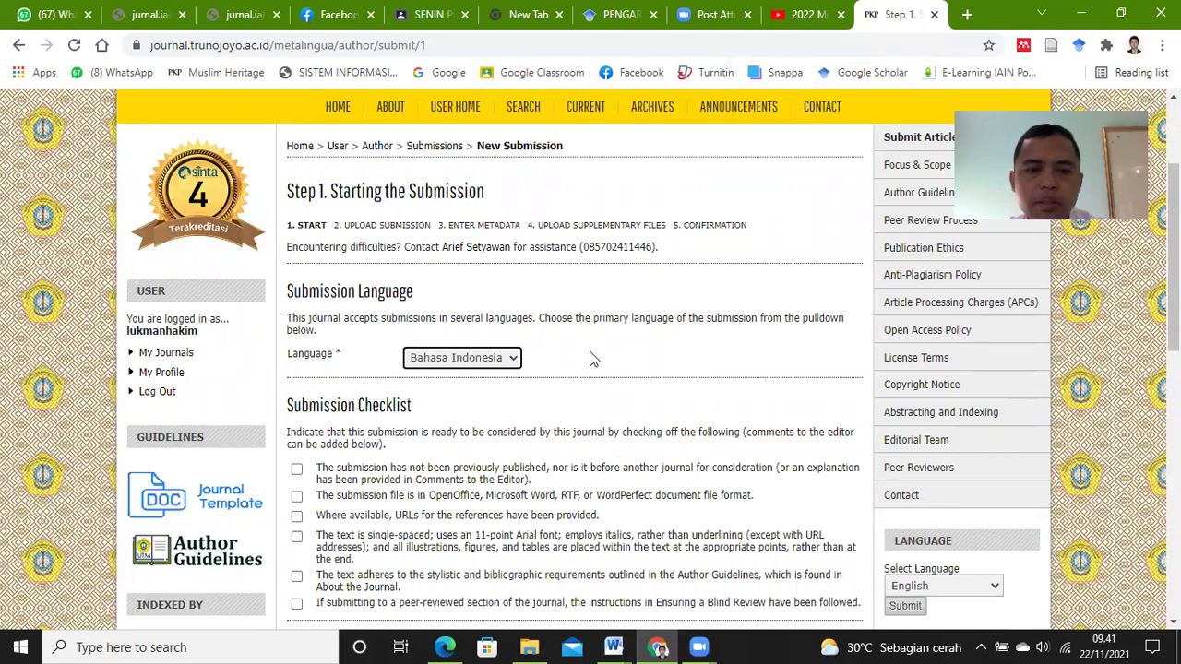
Step: Tick all six submission checklist items and agree to the copyright notice
{"action": "scroll", "coordinate": [590, 360], "scroll_direction": "down", "scroll_amount": 1}
{"action": "left_click", "coordinate": [296, 372]}
{"action": "left_click", "coordinate": [297, 400]}
{"action": "left_click", "coordinate": [297, 420]}
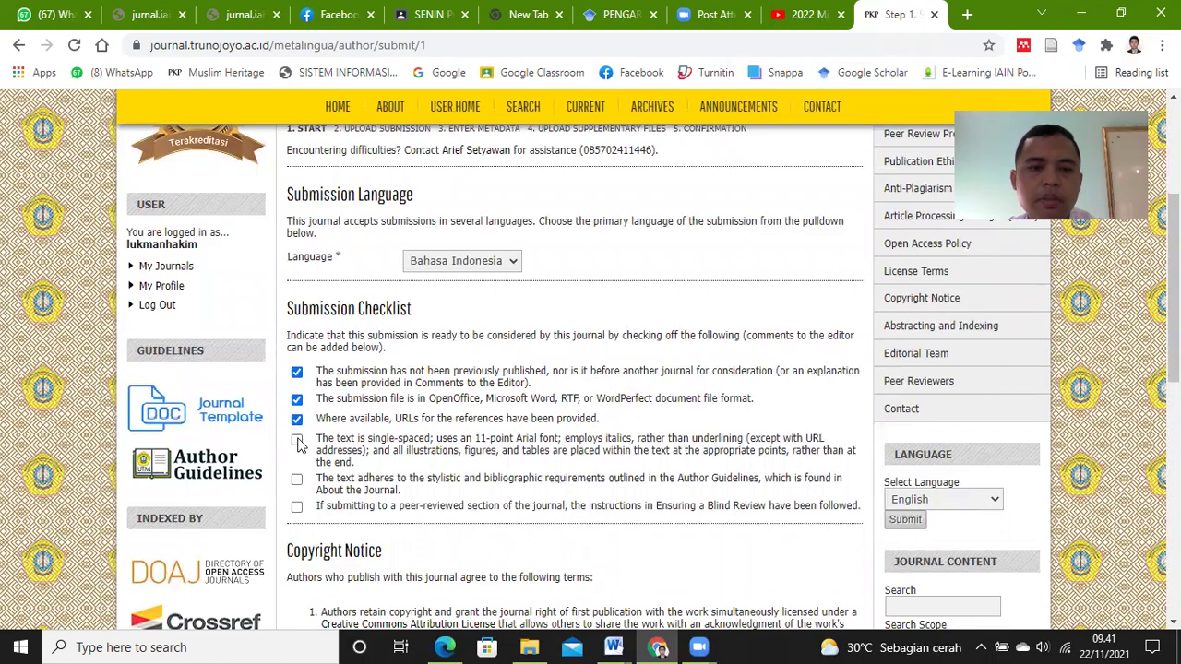
{"action": "left_click", "coordinate": [296, 439]}
{"action": "left_click", "coordinate": [296, 479]}
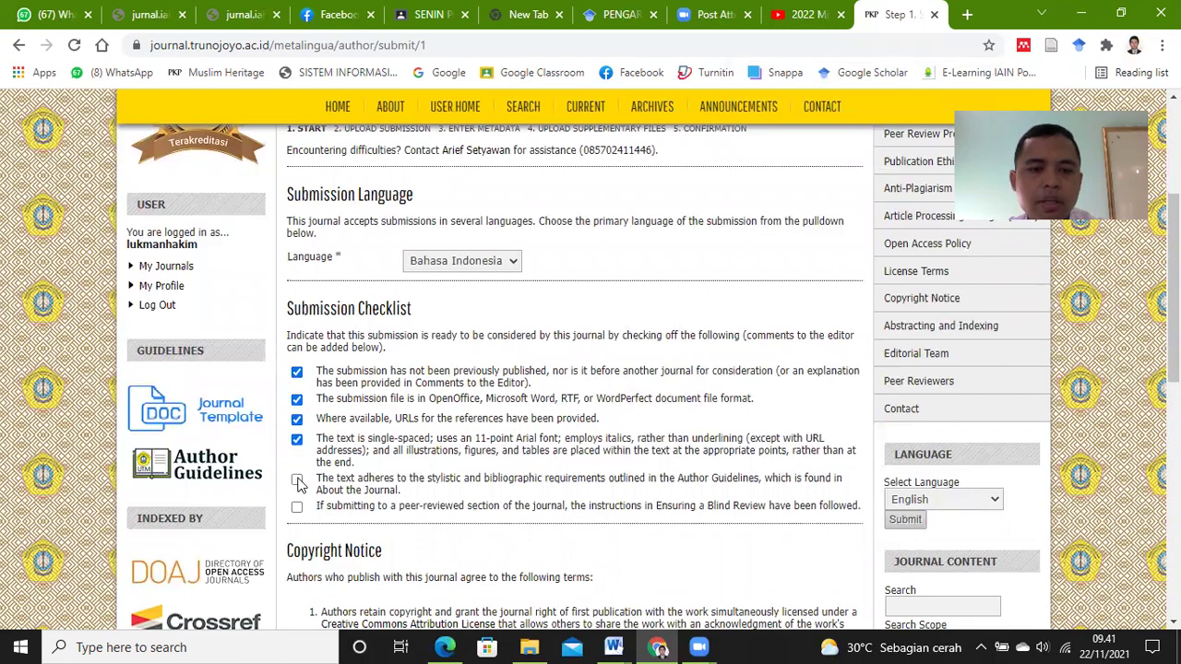
{"action": "left_click", "coordinate": [296, 506]}
{"action": "scroll", "coordinate": [604, 417], "scroll_direction": "down", "scroll_amount": 3}
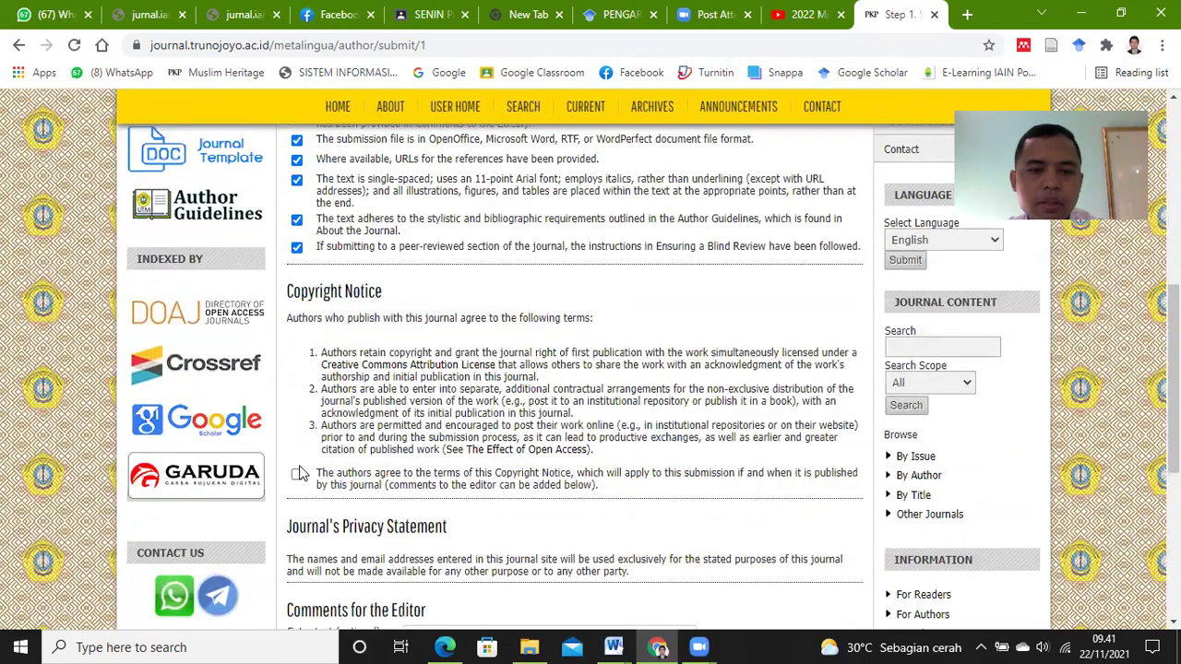
{"action": "left_click", "coordinate": [296, 473]}
Step: Enter the editor comment 'Assalamualaikum' and save Step 1 to continue
{"action": "scroll", "coordinate": [481, 412], "scroll_direction": "down", "scroll_amount": 1}
{"action": "scroll", "coordinate": [482, 413], "scroll_direction": "down", "scroll_amount": 3}
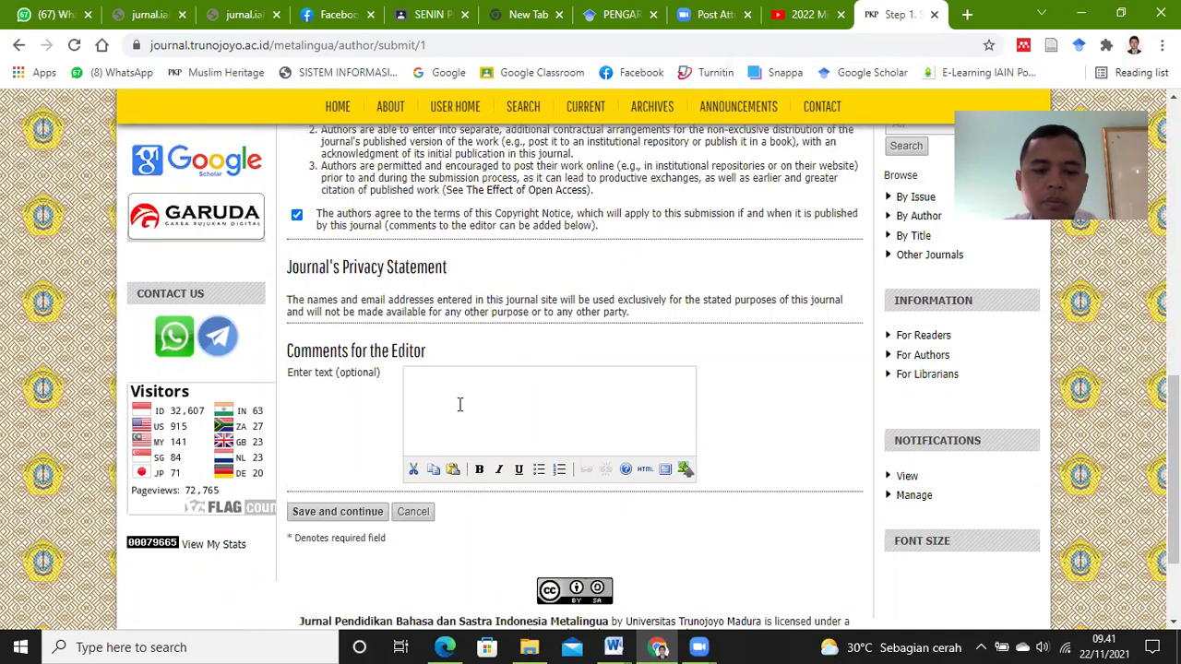
{"action": "key", "text": "Caps_Lock"}
{"action": "type", "text": "Assalamualaikum"}
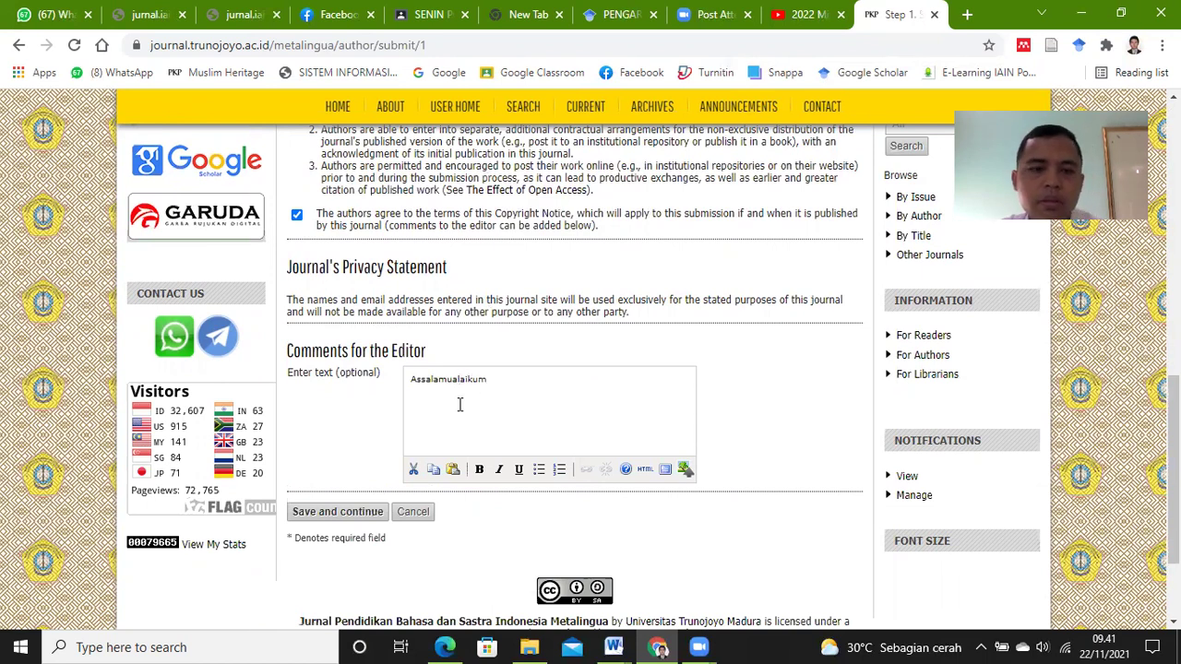
{"action": "left_click", "coordinate": [353, 514]}
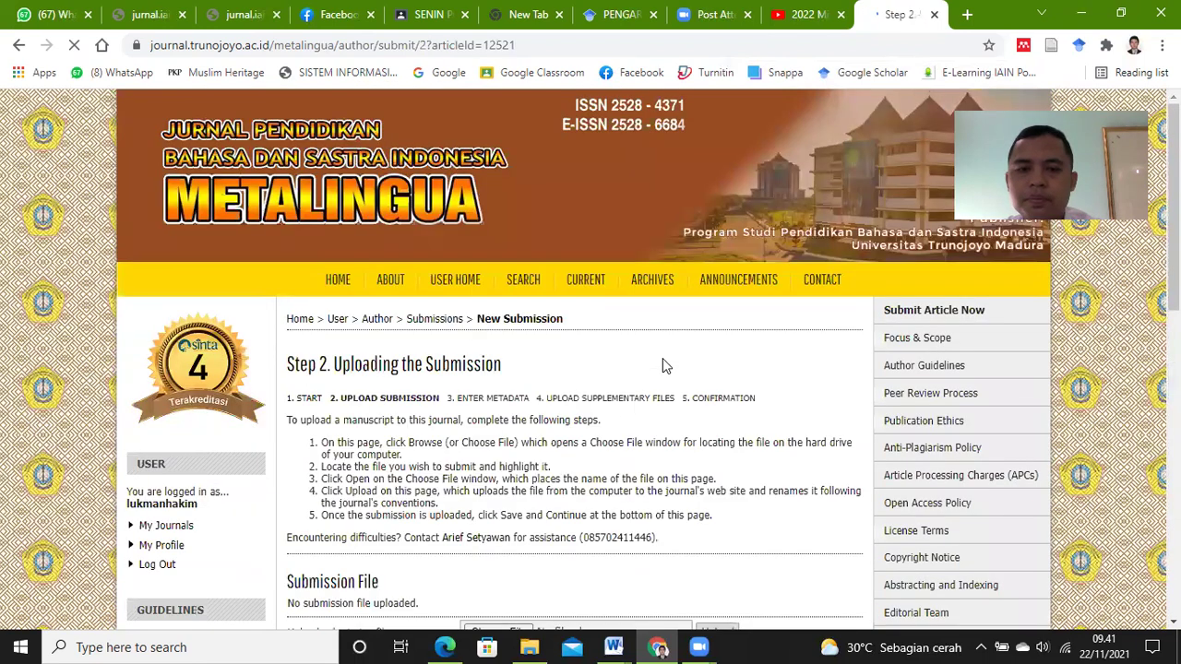
Step: Choose the revised manuscript RTF from the PROYEK JURNAL folder as the submission file
{"action": "scroll", "coordinate": [663, 361], "scroll_direction": "down", "scroll_amount": 1}
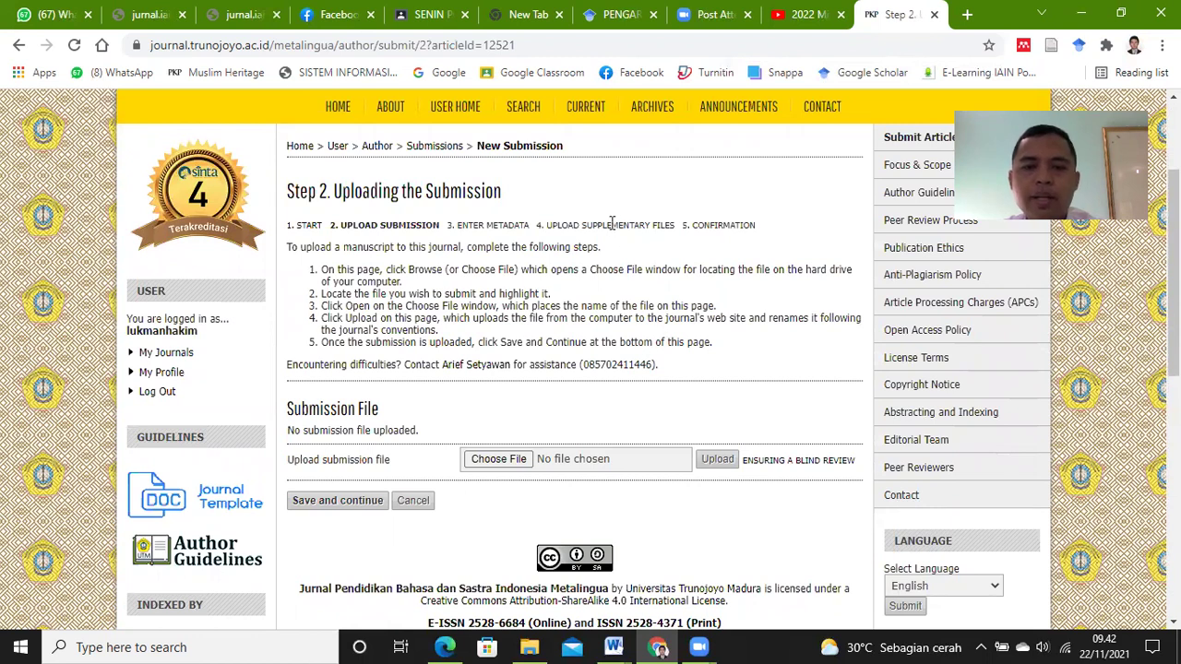
{"action": "left_click", "coordinate": [501, 461]}
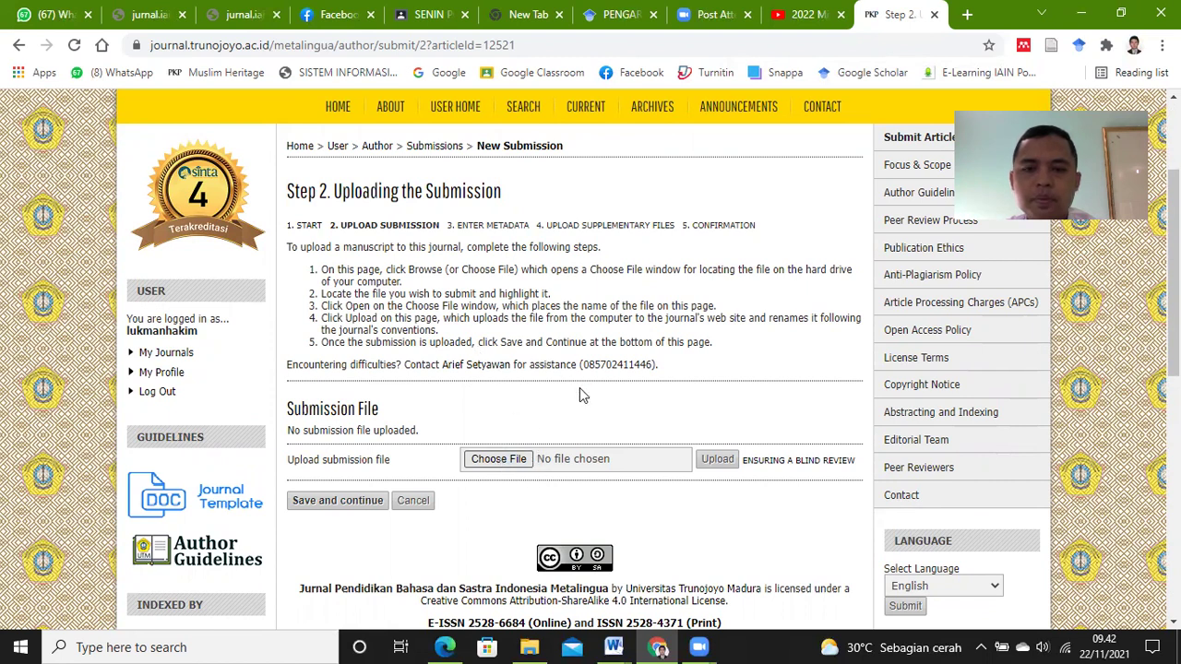
{"action": "left_click", "coordinate": [521, 458]}
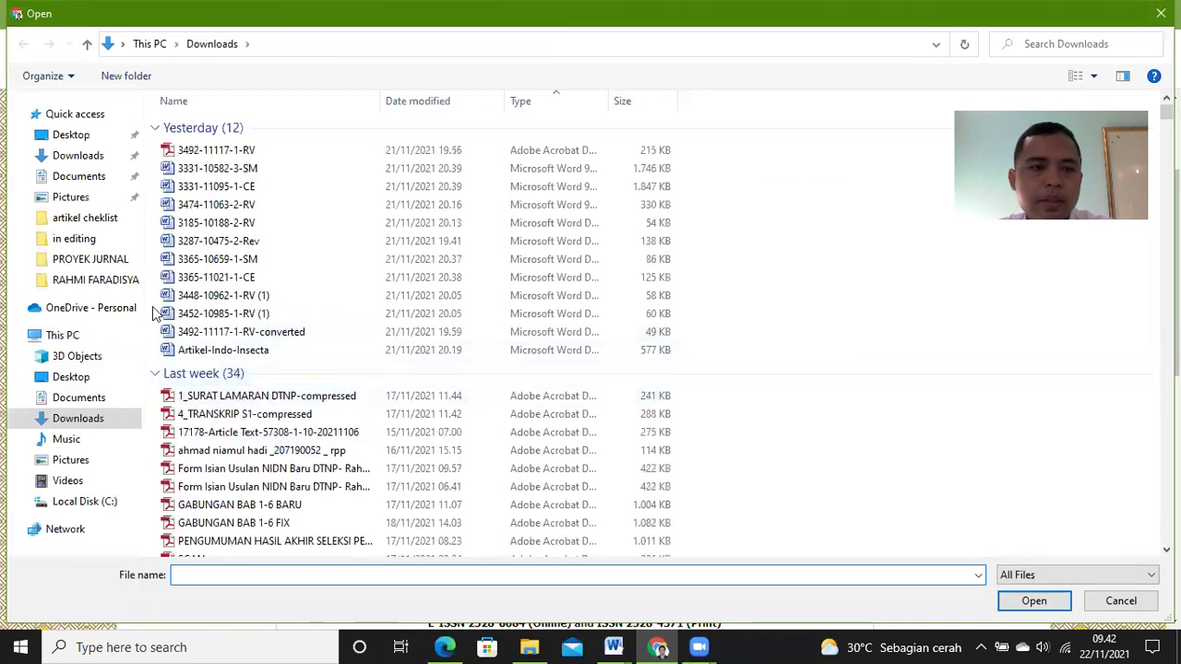
{"action": "left_click", "coordinate": [84, 238]}
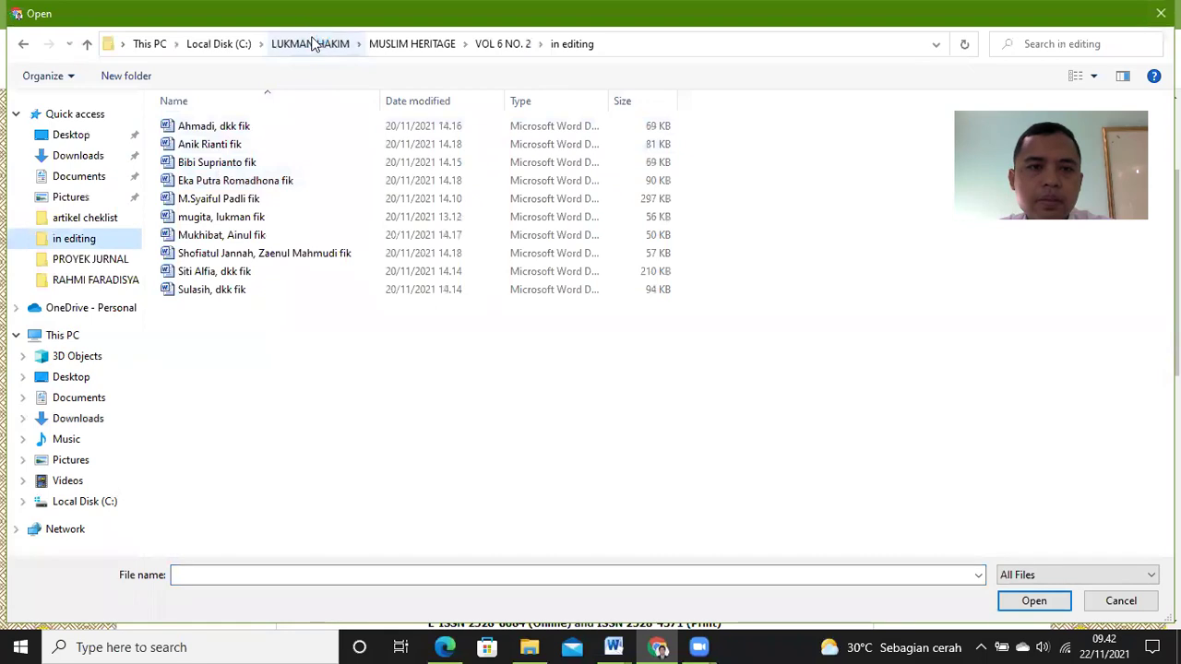
{"action": "left_click", "coordinate": [313, 43]}
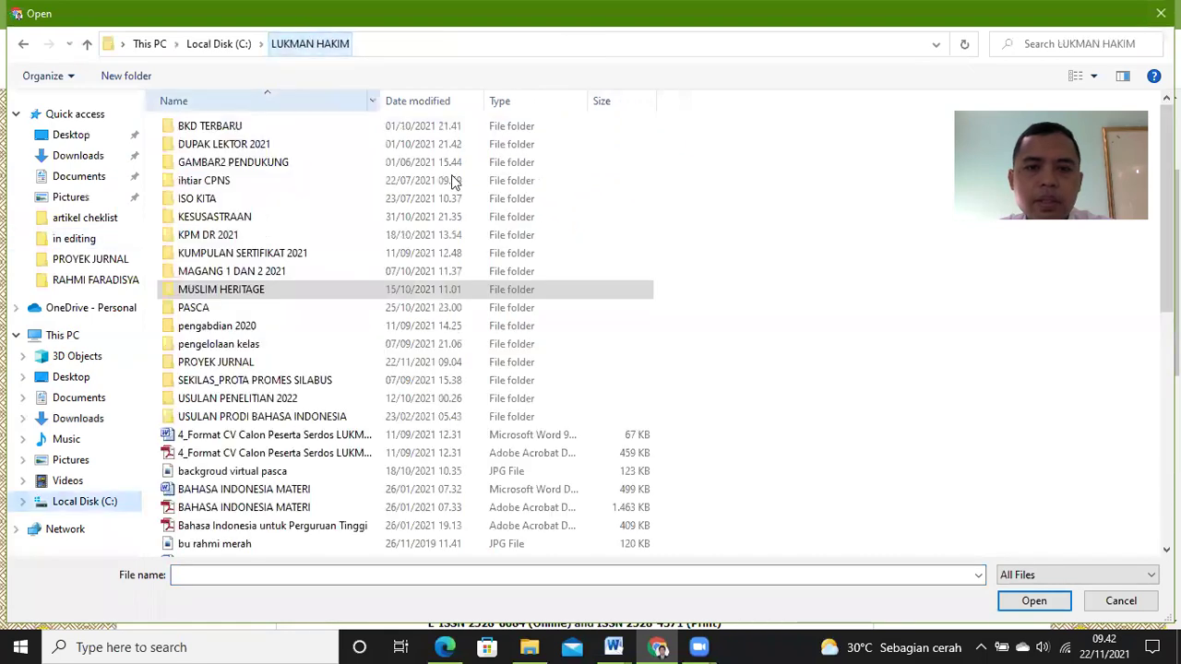
{"action": "left_click", "coordinate": [297, 367]}
{"action": "double_click", "coordinate": [297, 367]}
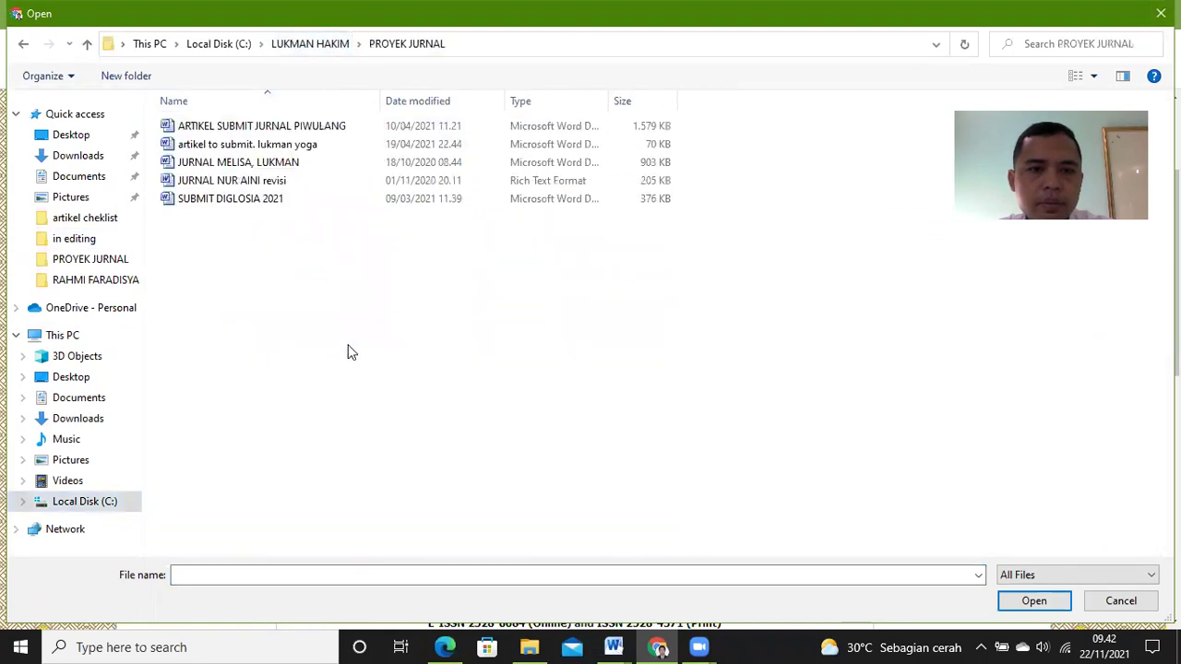
{"action": "double_click", "coordinate": [362, 181]}
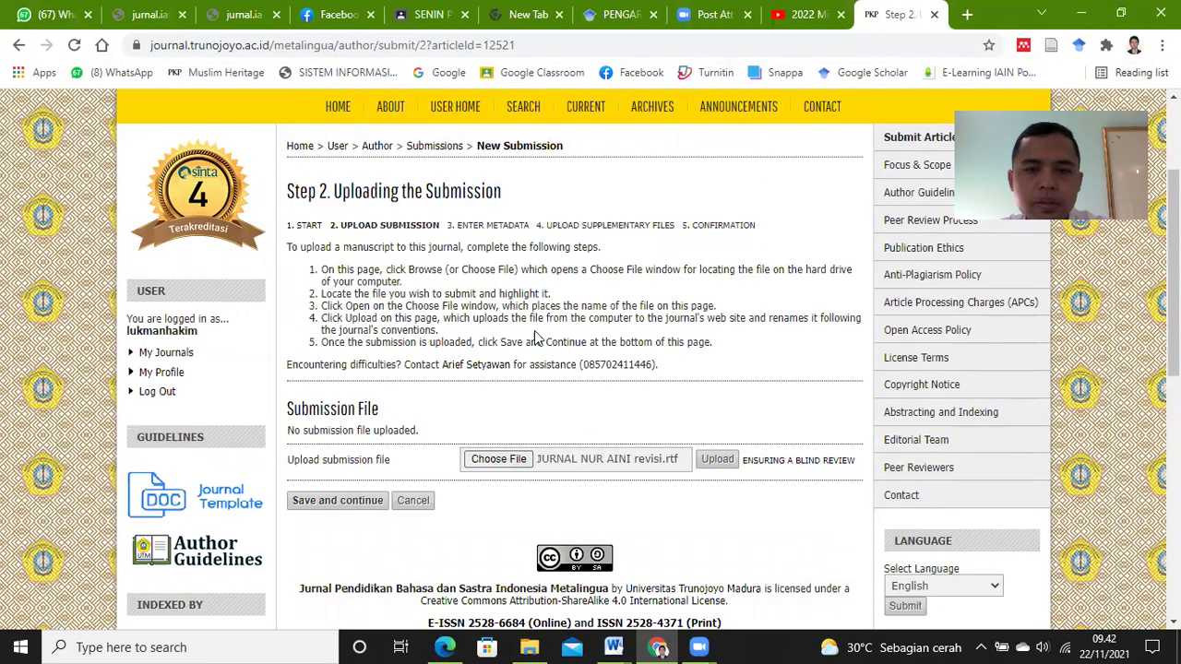
Step: Try uploading the RTF, which is rejected as text/rtf, then bring the manuscript up in Word
{"action": "left_click", "coordinate": [718, 461]}
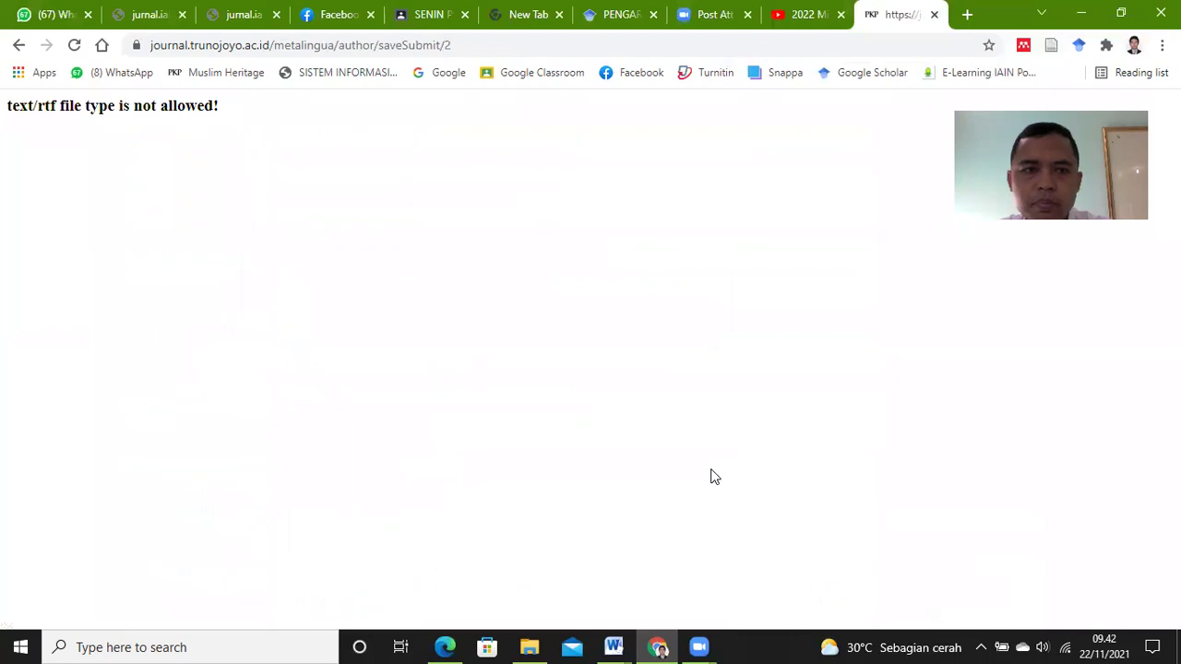
{"action": "left_click", "coordinate": [19, 46]}
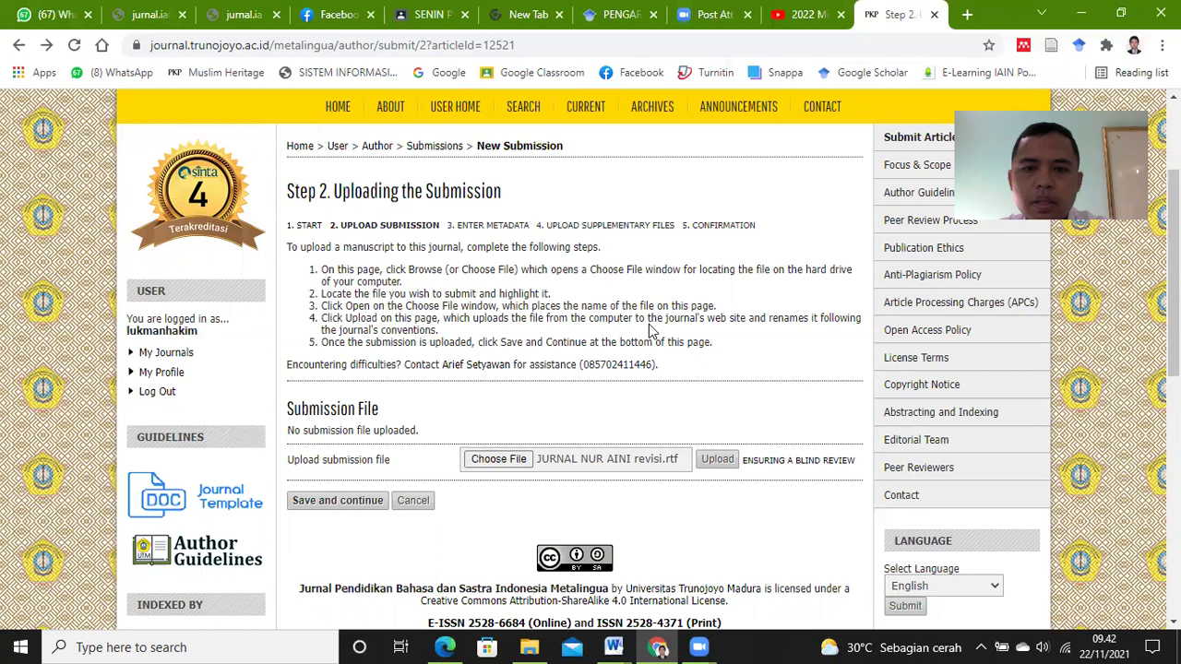
{"action": "left_click", "coordinate": [614, 646]}
{"action": "left_click", "coordinate": [670, 583]}
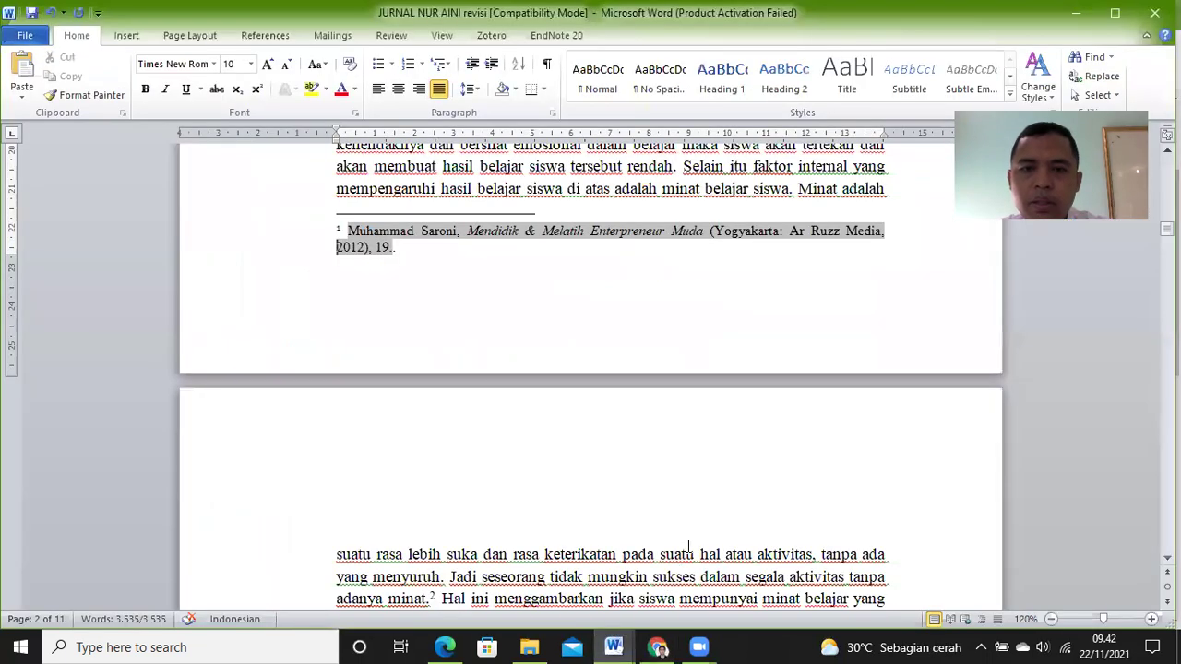
Step: Resave the manuscript as a Word Document (.docx), accepting the newer-format prompt
{"action": "left_click", "coordinate": [690, 189]}
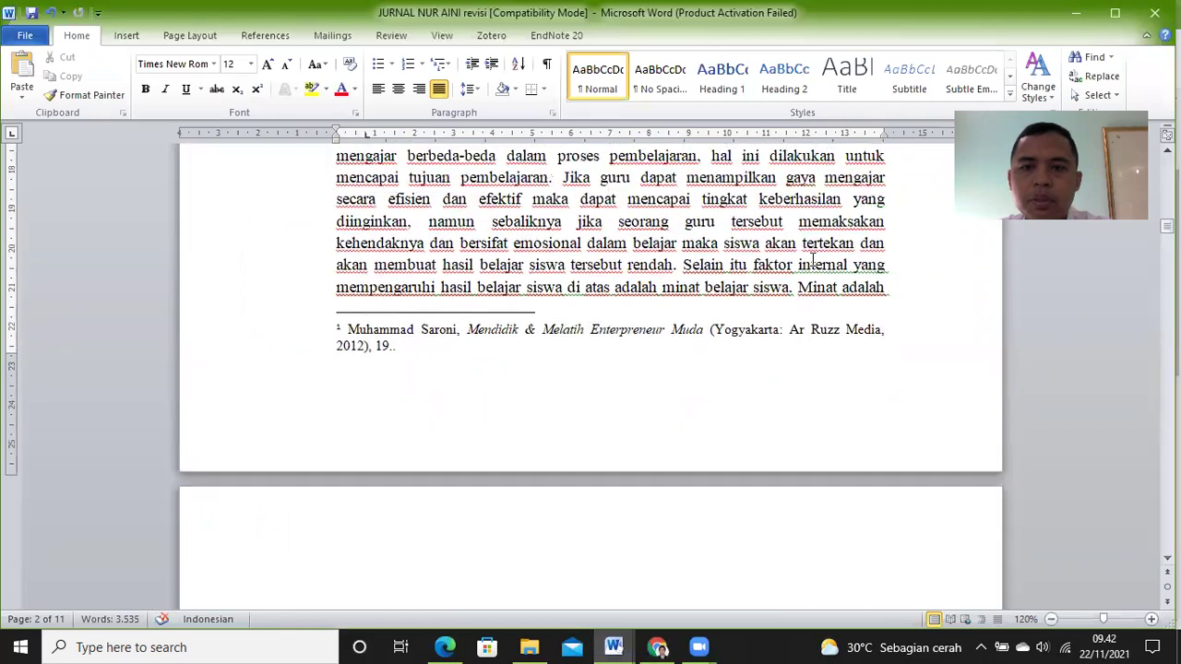
{"action": "scroll", "coordinate": [785, 240], "scroll_direction": "up", "scroll_amount": 2}
{"action": "left_click", "coordinate": [25, 35]}
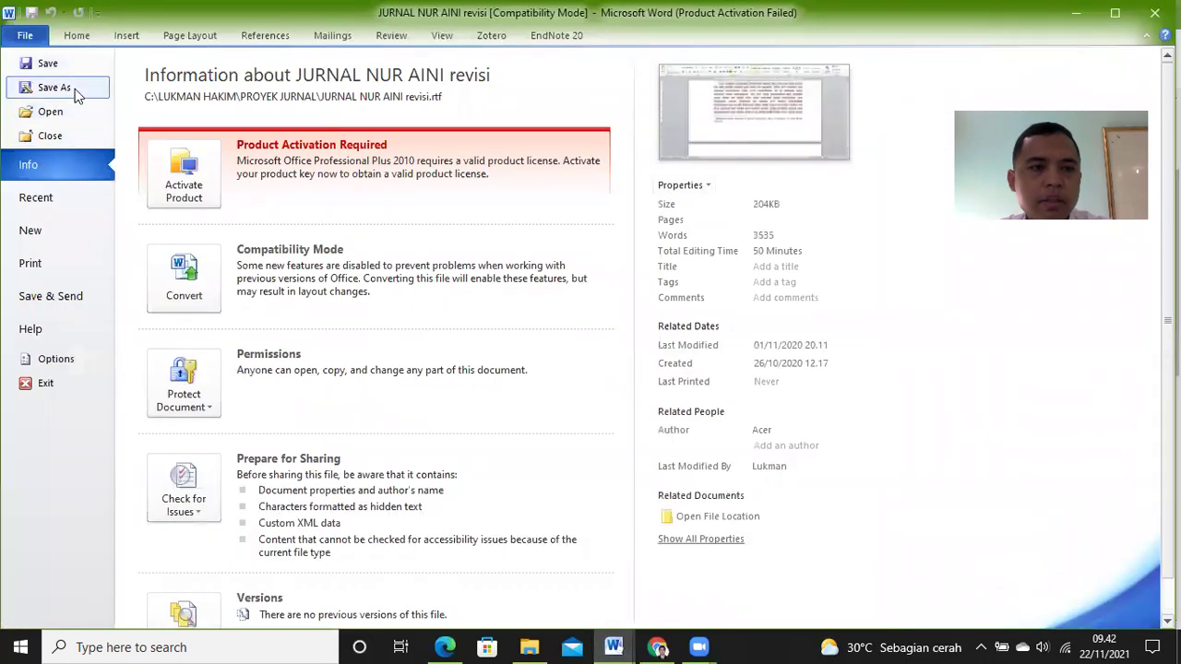
{"action": "key", "text": "Escape"}
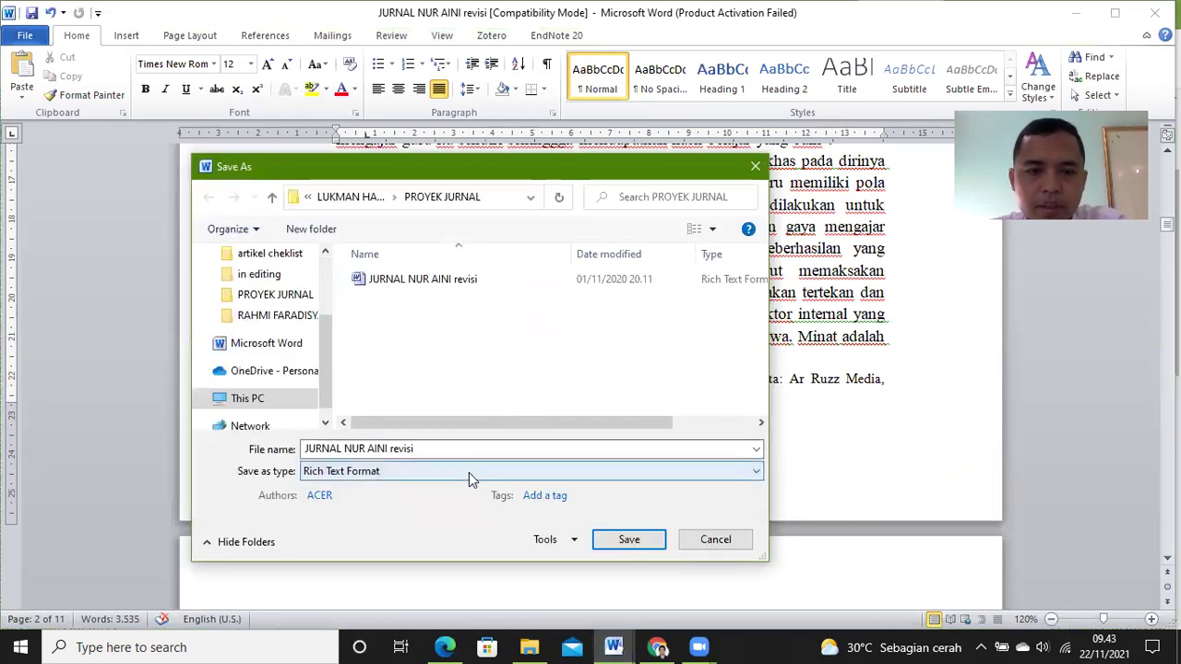
{"action": "left_click", "coordinate": [382, 473]}
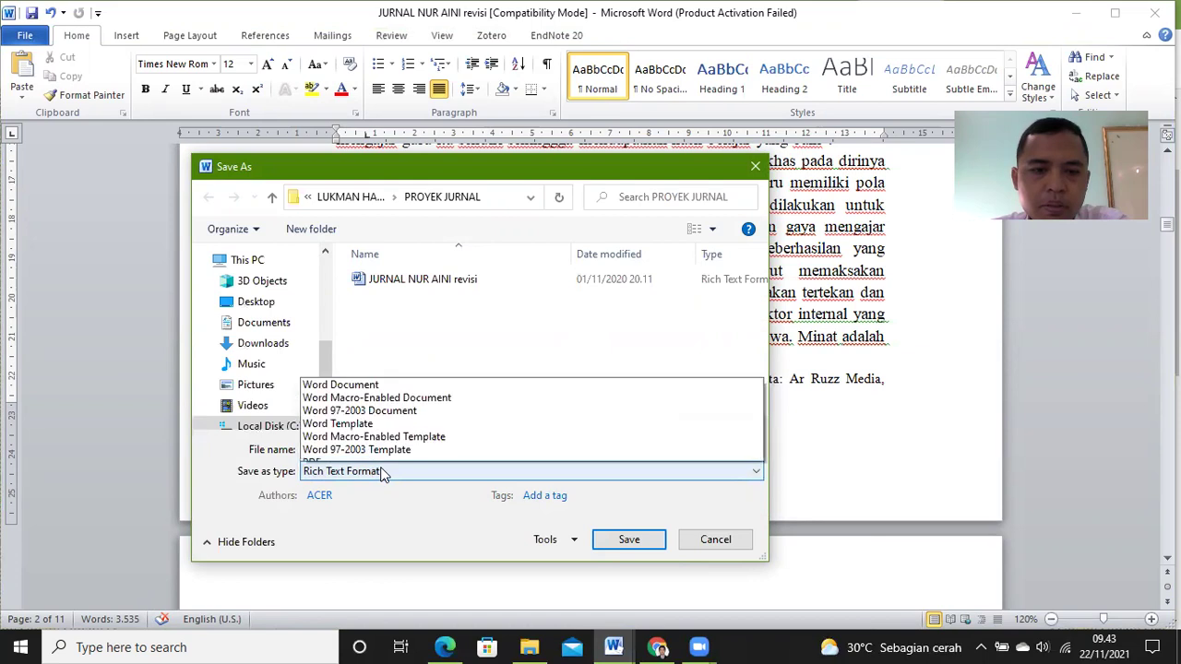
{"action": "left_click", "coordinate": [396, 246]}
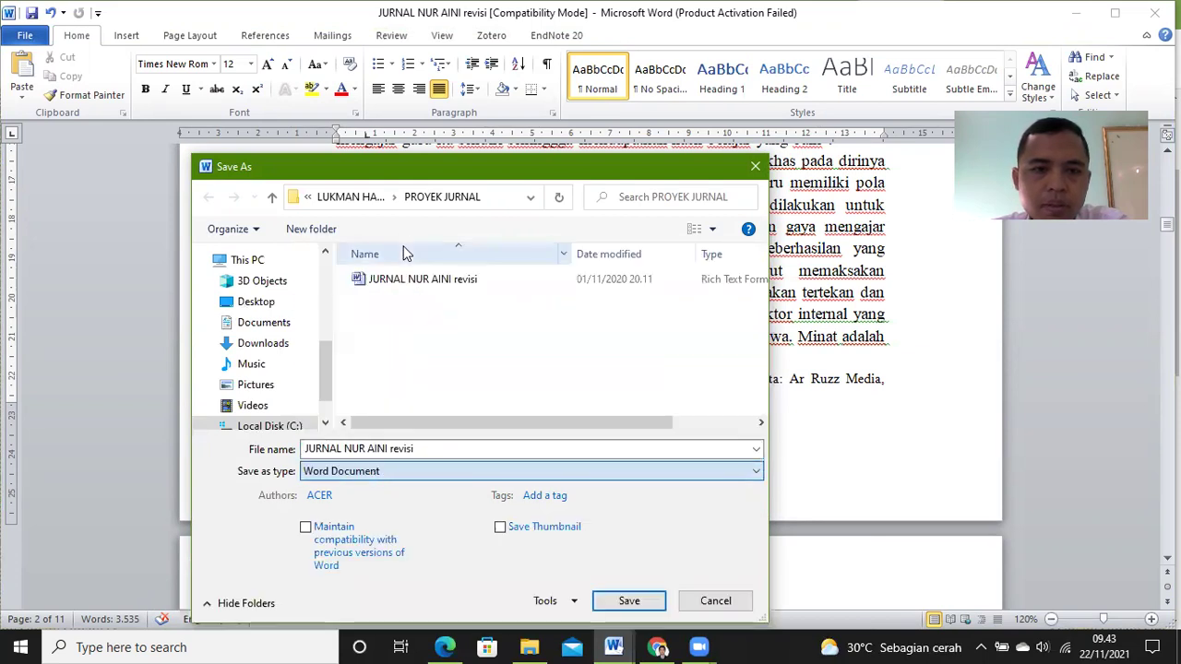
{"action": "left_click", "coordinate": [629, 601]}
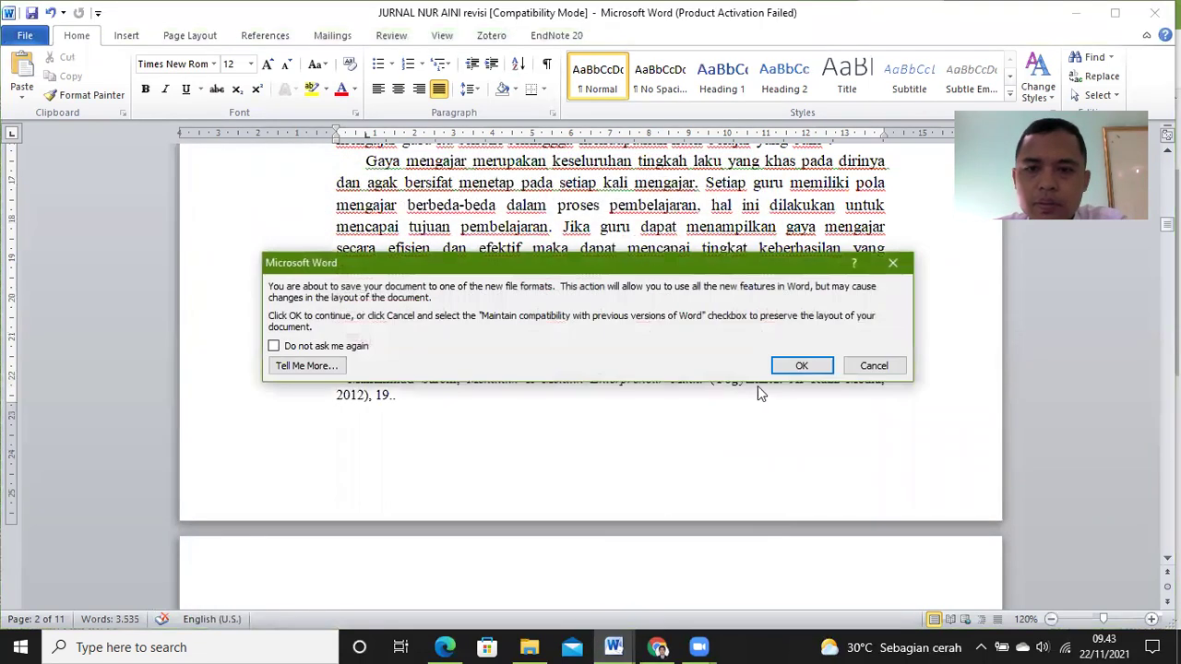
{"action": "left_click", "coordinate": [790, 365]}
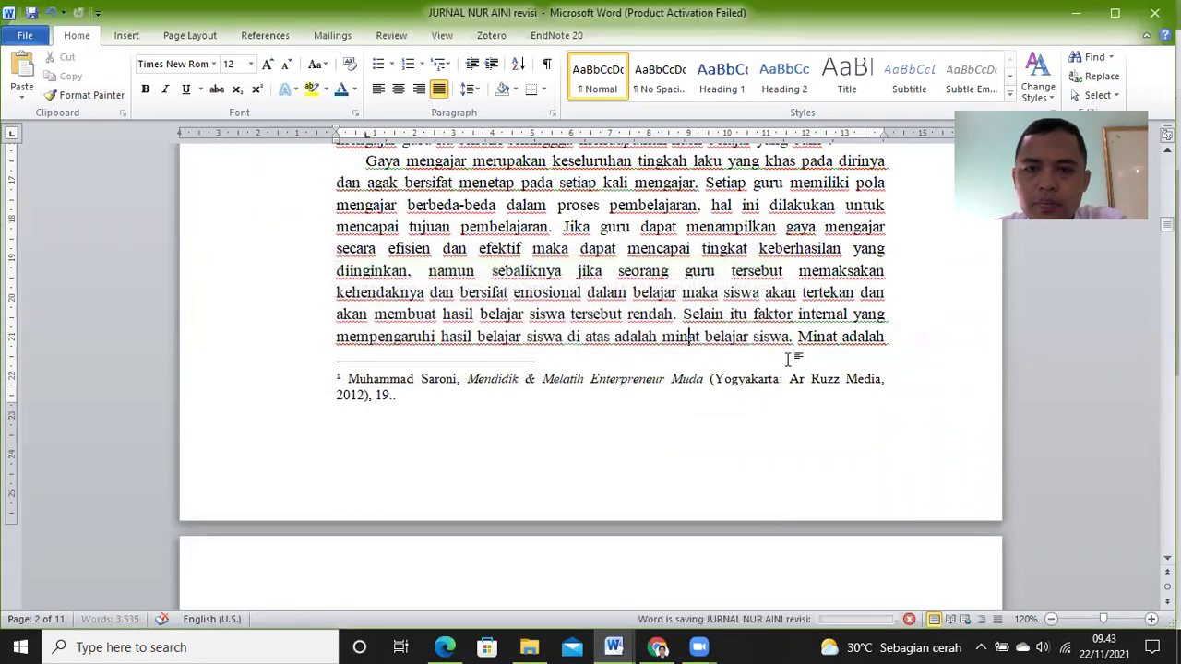
{"action": "left_click", "coordinate": [657, 647]}
{"action": "left_click", "coordinate": [505, 461]}
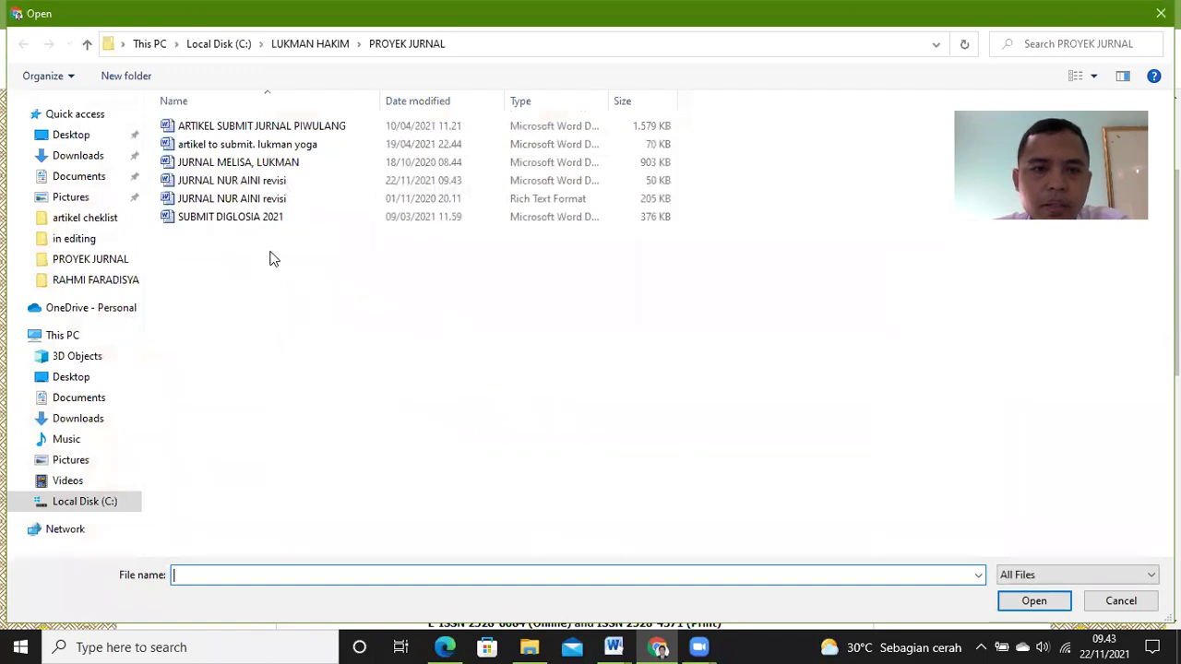
{"action": "double_click", "coordinate": [257, 182]}
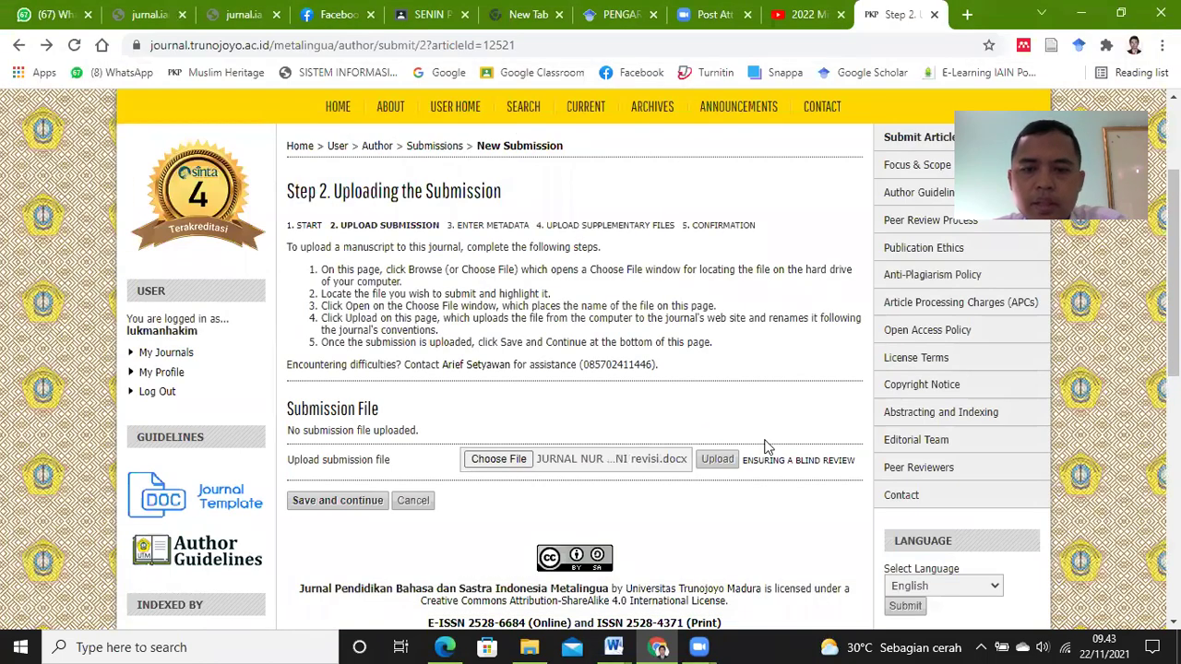
{"action": "left_click", "coordinate": [717, 459]}
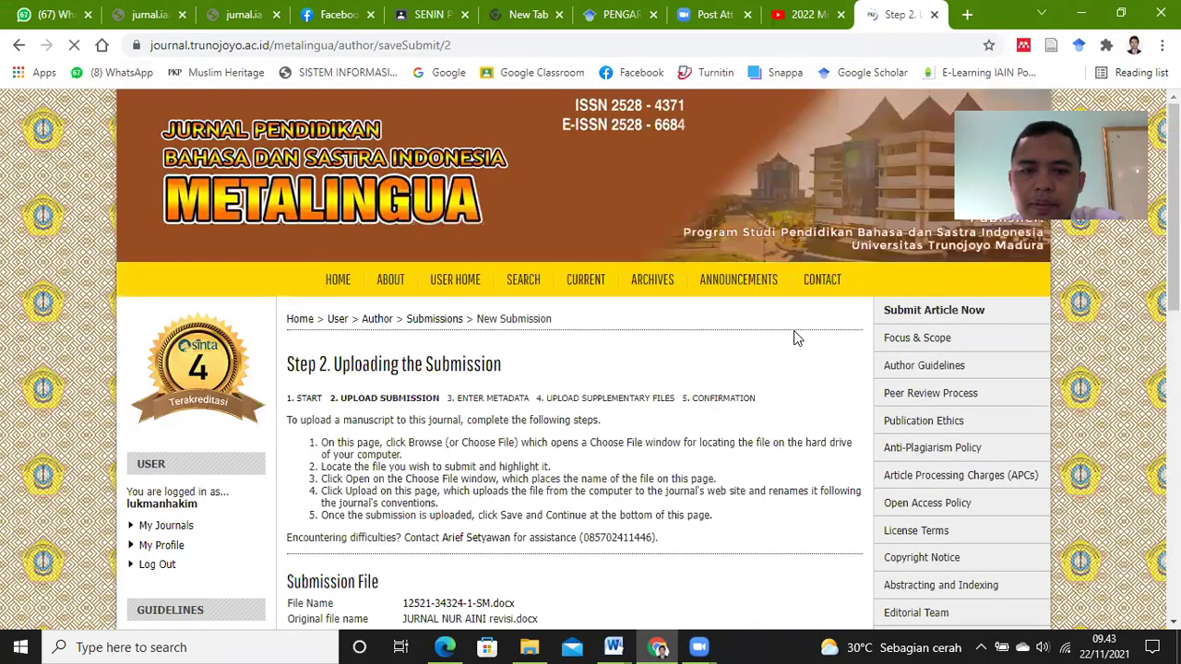
{"action": "scroll", "coordinate": [785, 362], "scroll_direction": "down", "scroll_amount": 3}
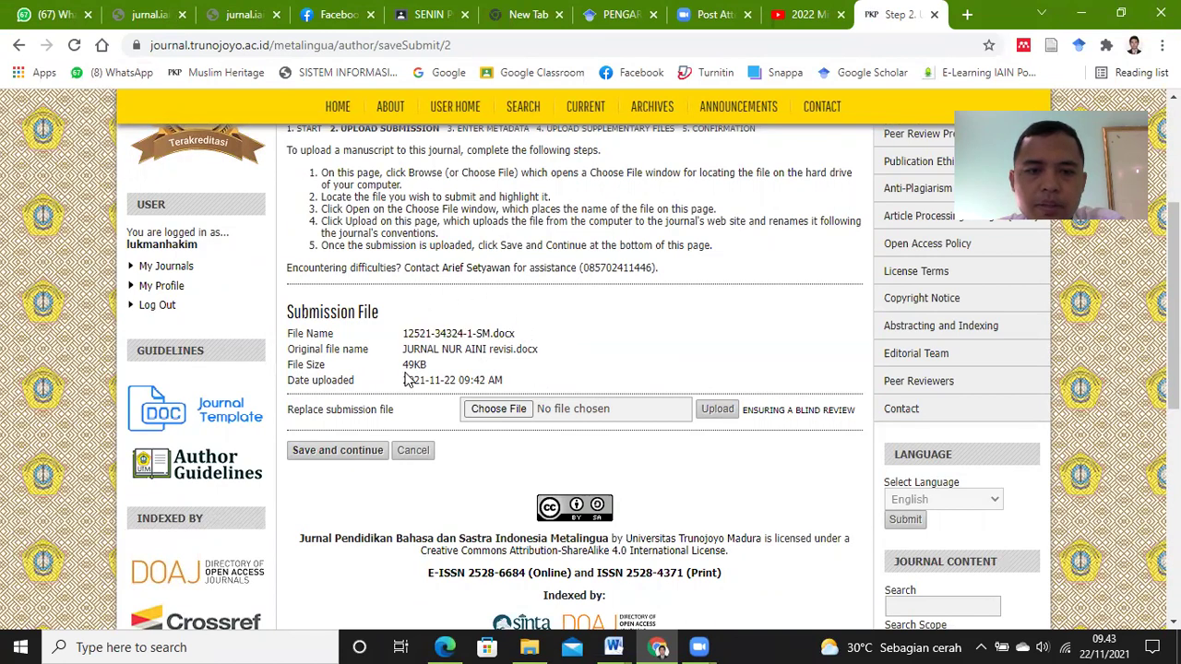
Step: Continue to Step 3 and review the prefilled author details (IAIN Ponorogo, Indonesia)
{"action": "left_click", "coordinate": [363, 452]}
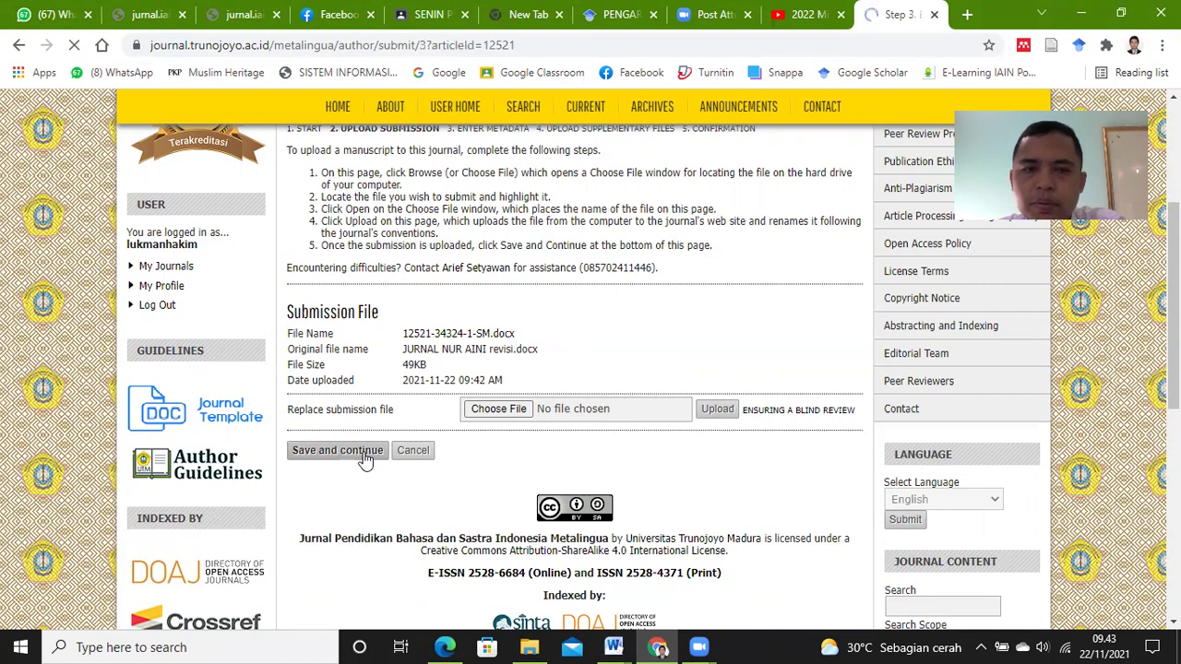
{"action": "scroll", "coordinate": [661, 455], "scroll_direction": "down", "scroll_amount": 2}
{"action": "scroll", "coordinate": [660, 462], "scroll_direction": "down", "scroll_amount": 1}
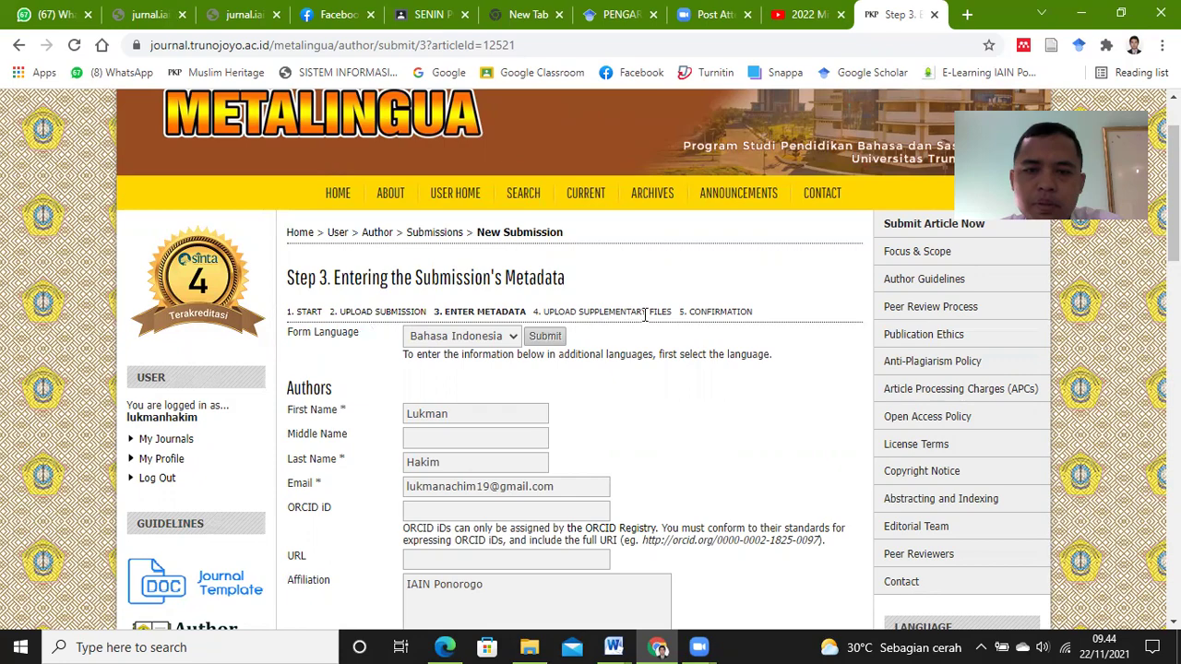
{"action": "scroll", "coordinate": [672, 434], "scroll_direction": "up", "scroll_amount": 1}
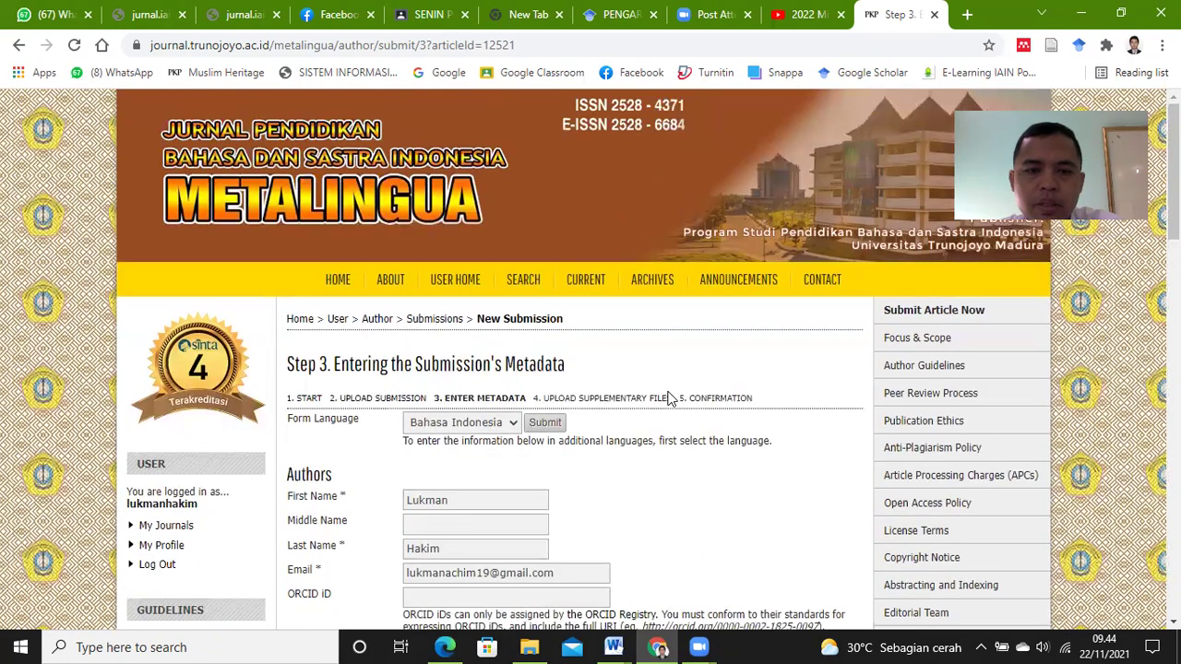
{"action": "scroll", "coordinate": [683, 432], "scroll_direction": "down", "scroll_amount": 1}
{"action": "scroll", "coordinate": [646, 443], "scroll_direction": "down", "scroll_amount": 1}
{"action": "scroll", "coordinate": [517, 406], "scroll_direction": "up", "scroll_amount": 1}
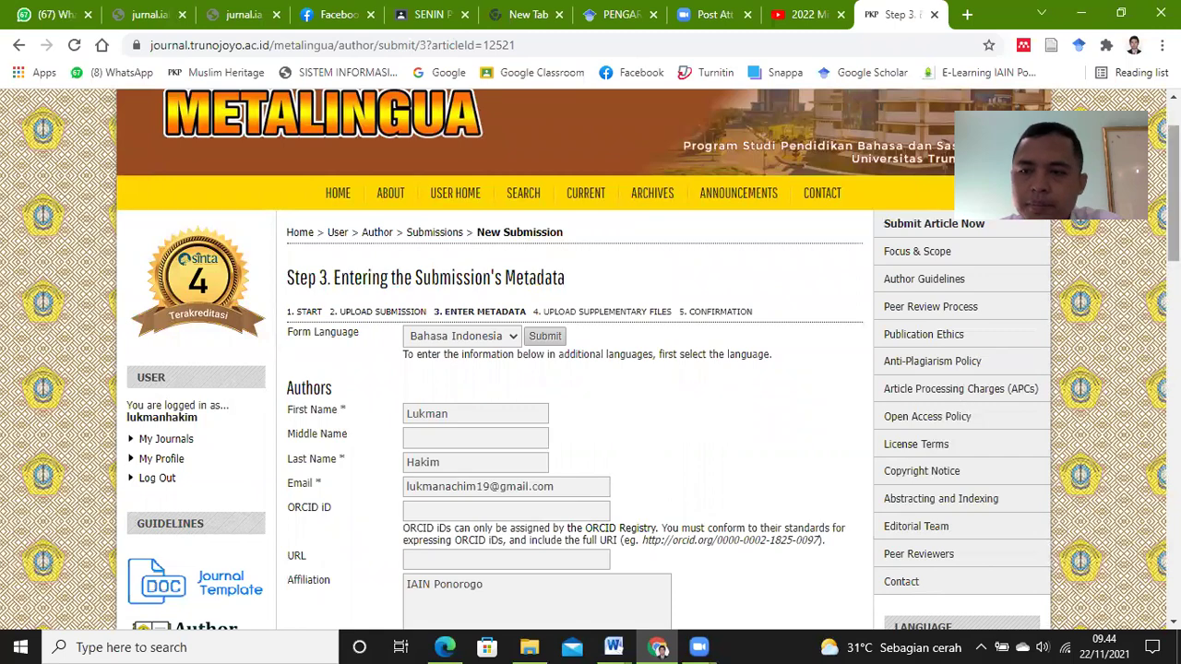
{"action": "scroll", "coordinate": [590, 360], "scroll_direction": "down", "scroll_amount": 3}
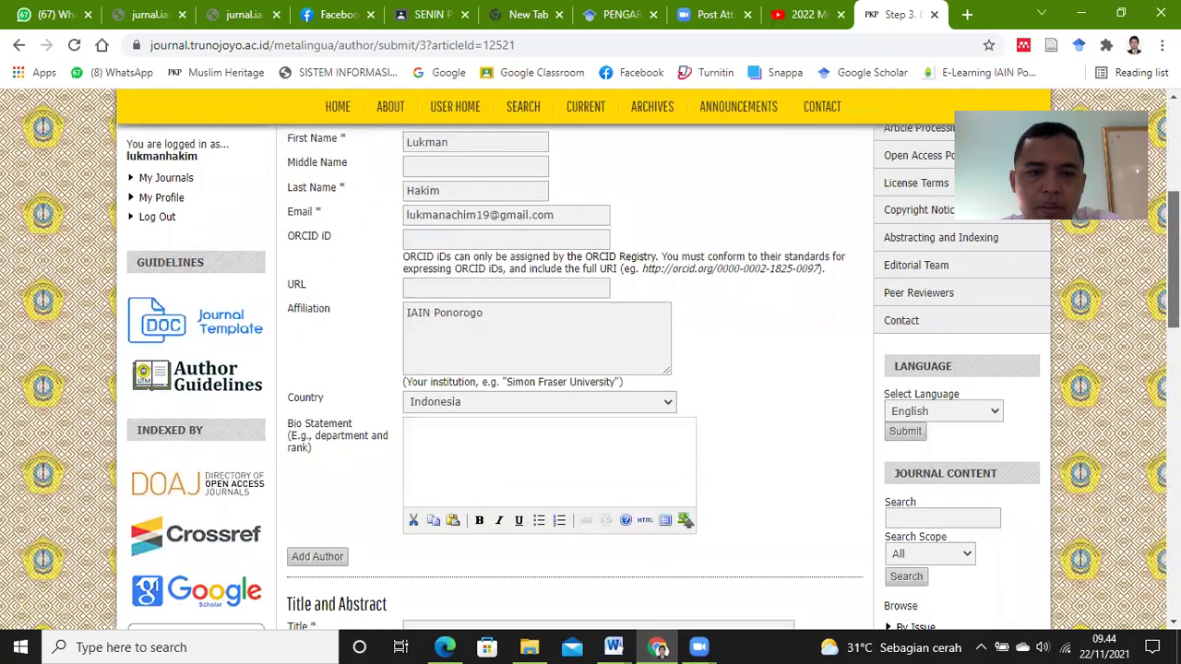
{"action": "scroll", "coordinate": [295, 499], "scroll_direction": "down", "scroll_amount": 1}
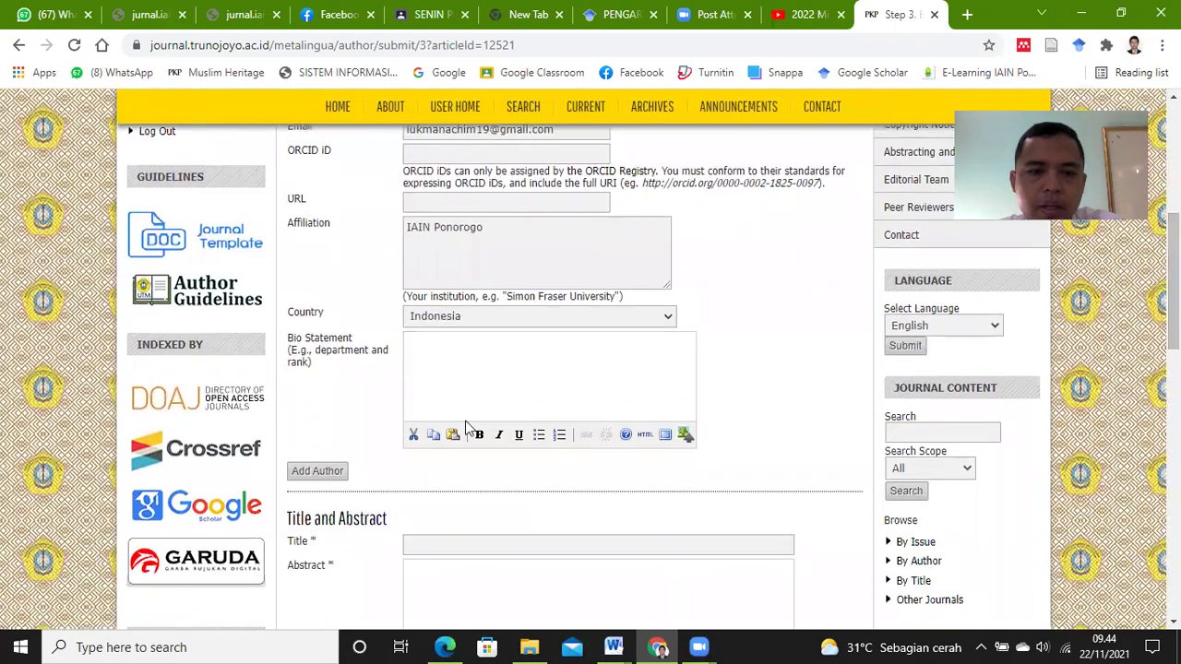
Step: Add a second author and fill in the co-author's first and last name from the manuscript
{"action": "left_click", "coordinate": [317, 471]}
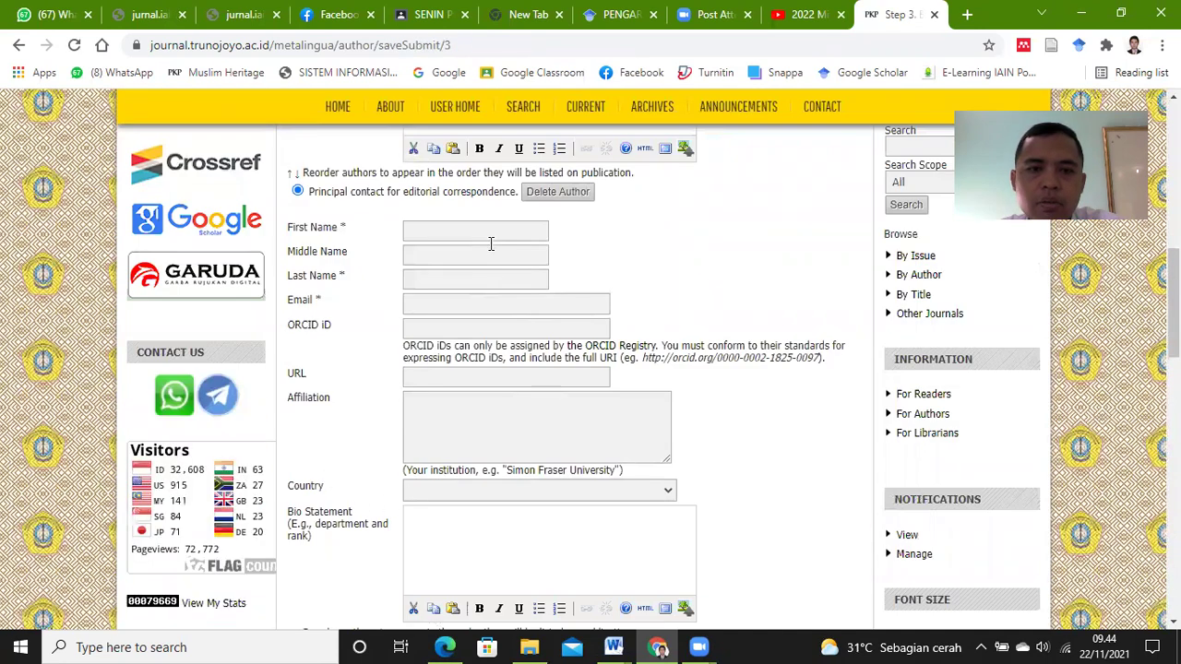
{"action": "left_click", "coordinate": [488, 231]}
{"action": "left_click", "coordinate": [614, 647]}
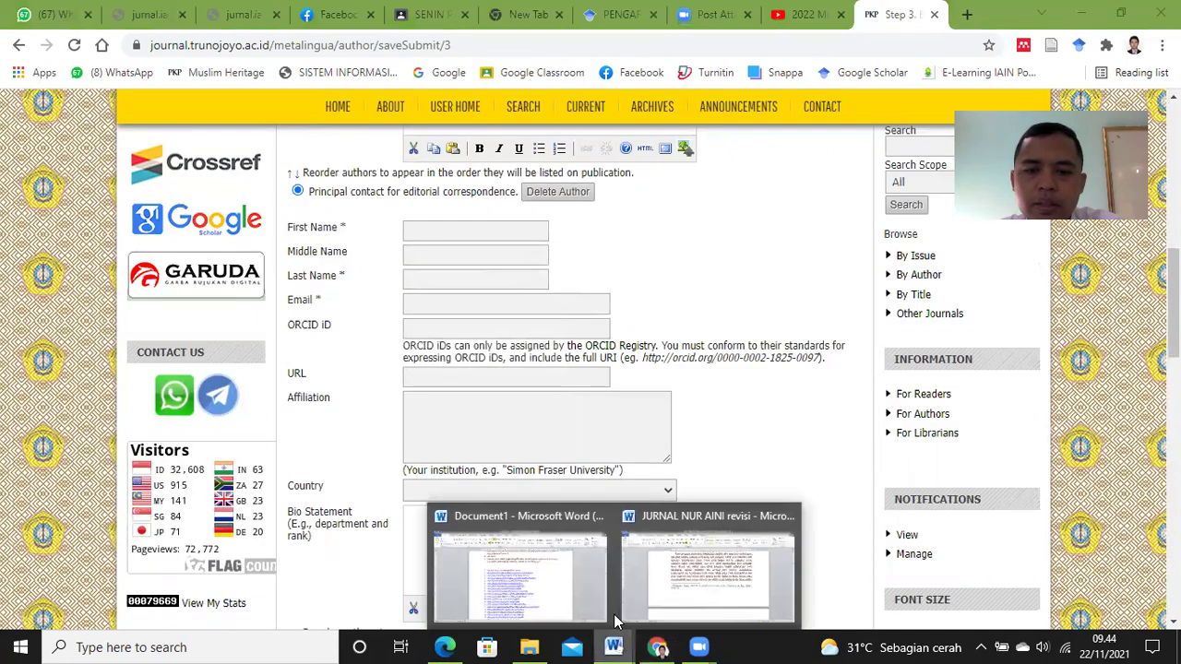
{"action": "left_click", "coordinate": [705, 572]}
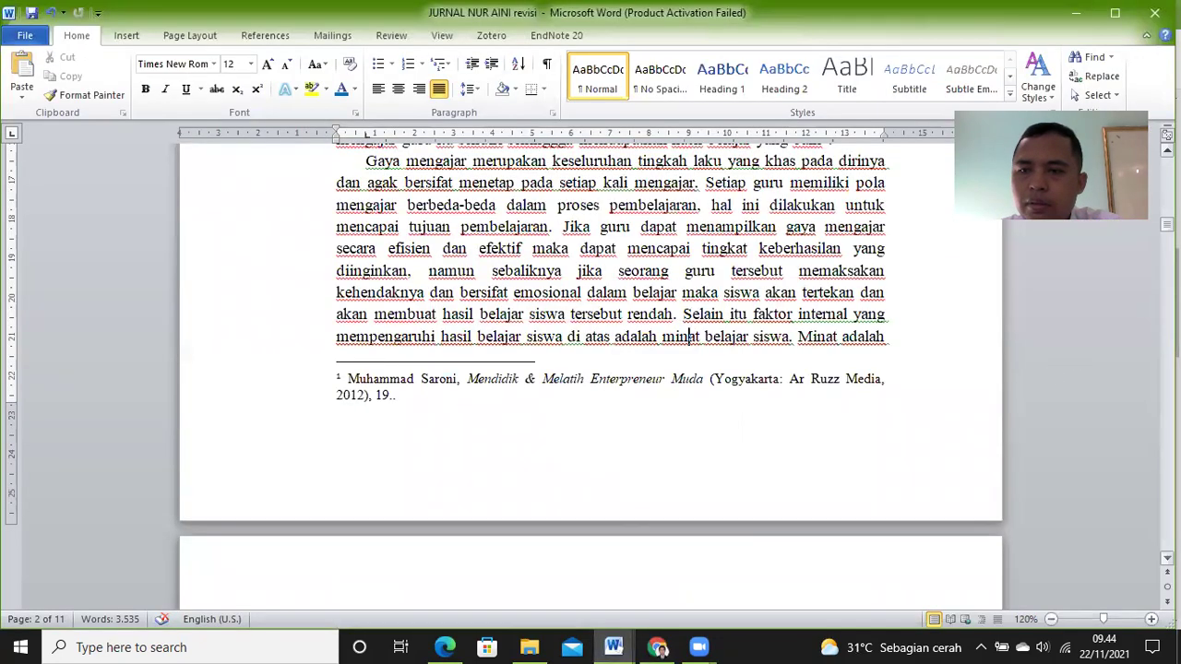
{"action": "scroll", "coordinate": [645, 441], "scroll_direction": "up", "scroll_amount": 15}
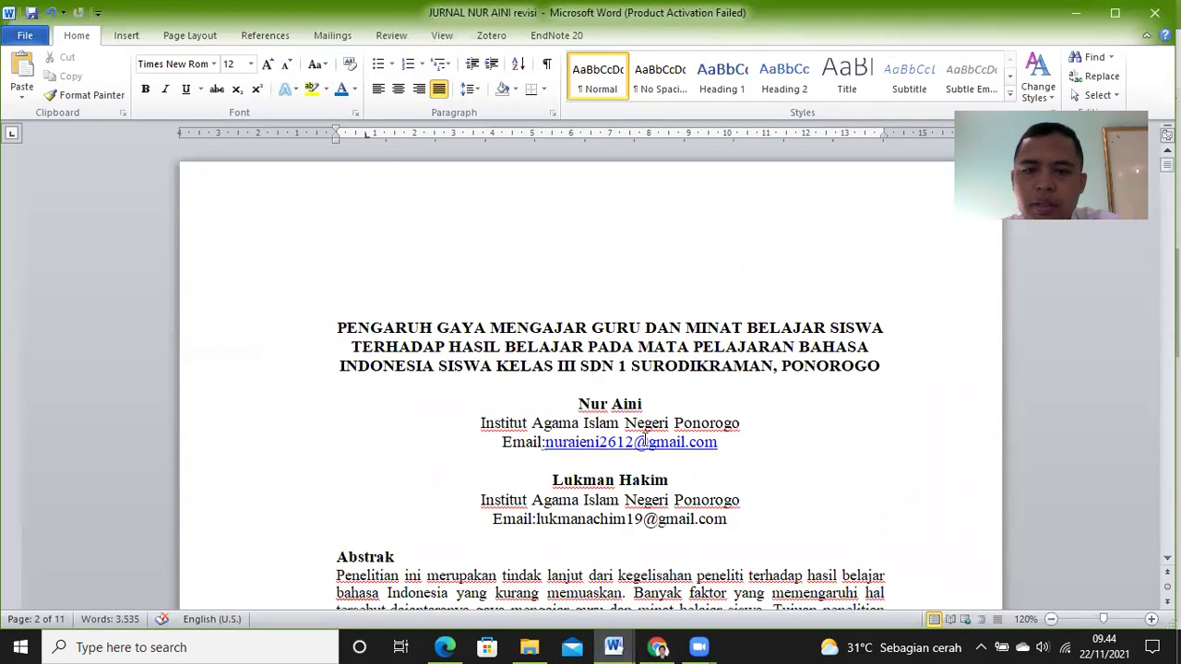
{"action": "left_click_drag", "start_coordinate": [580, 406], "coordinate": [639, 406]}
{"action": "key", "text": "ctrl+c"}
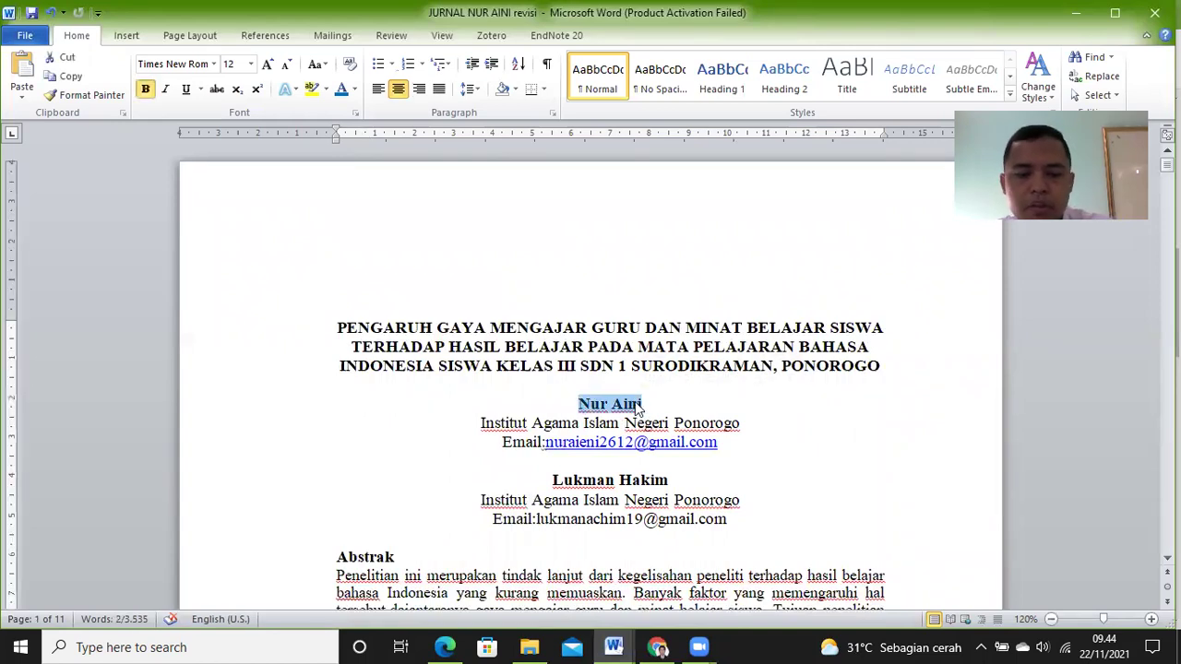
{"action": "left_click", "coordinate": [657, 646]}
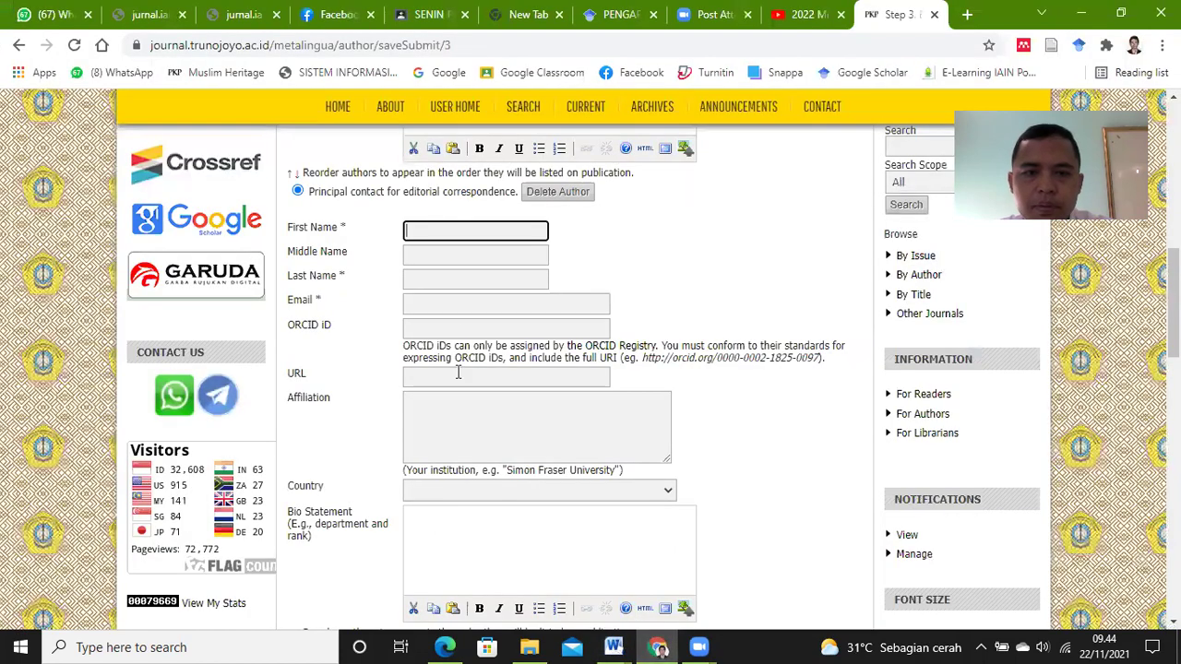
{"action": "left_click", "coordinate": [476, 233]}
{"action": "key", "text": "ctrl+v"}
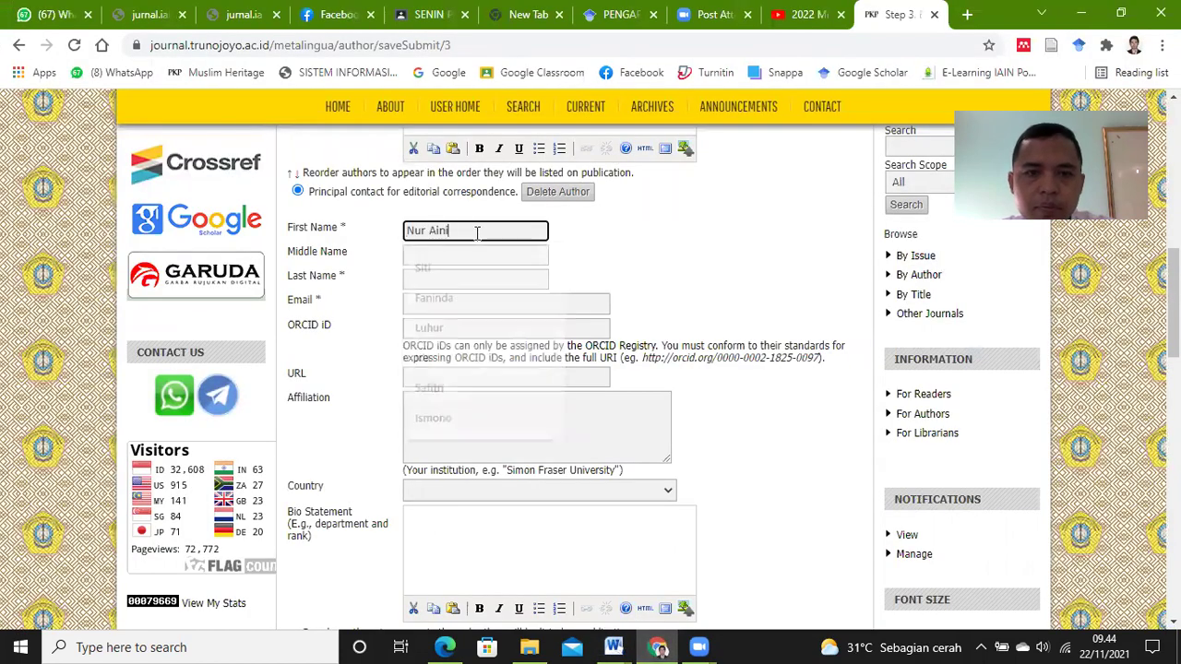
{"action": "left_click_drag", "start_coordinate": [448, 231], "coordinate": [430, 233]}
{"action": "key", "text": "BackSpace"}
{"action": "left_click", "coordinate": [428, 283]}
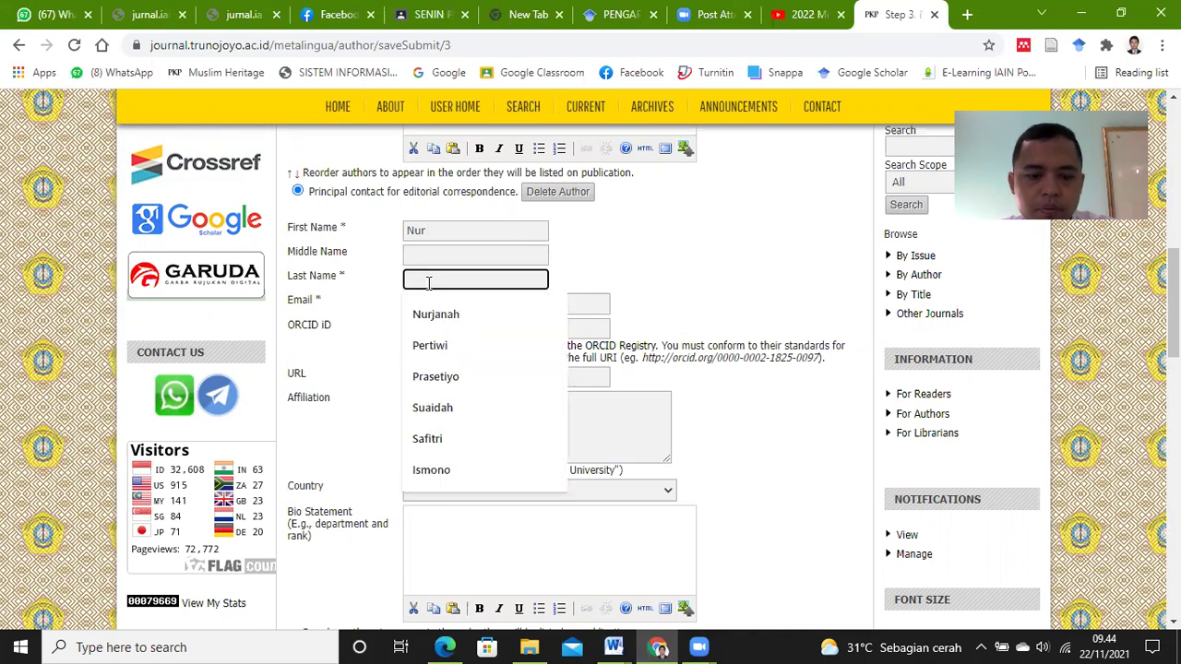
{"action": "type", "text": "Aini"}
{"action": "left_click", "coordinate": [654, 265]}
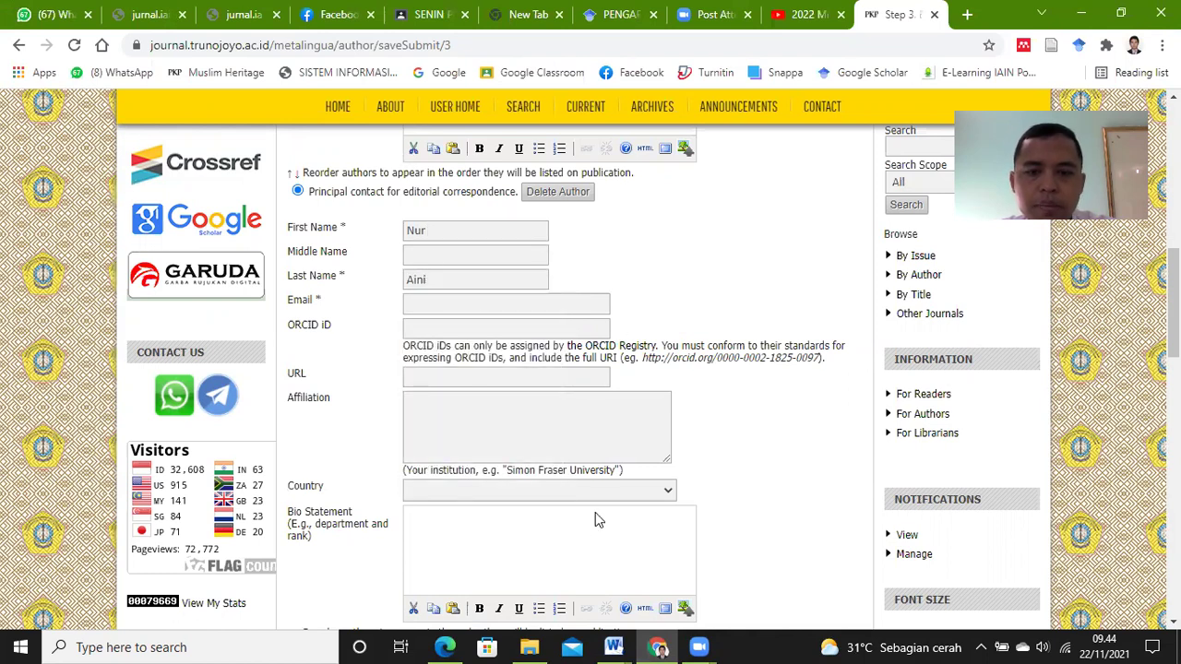
Step: Copy the co-author's e-mail address from the manuscript into the E-mail field
{"action": "left_click", "coordinate": [616, 646]}
{"action": "left_click", "coordinate": [683, 609]}
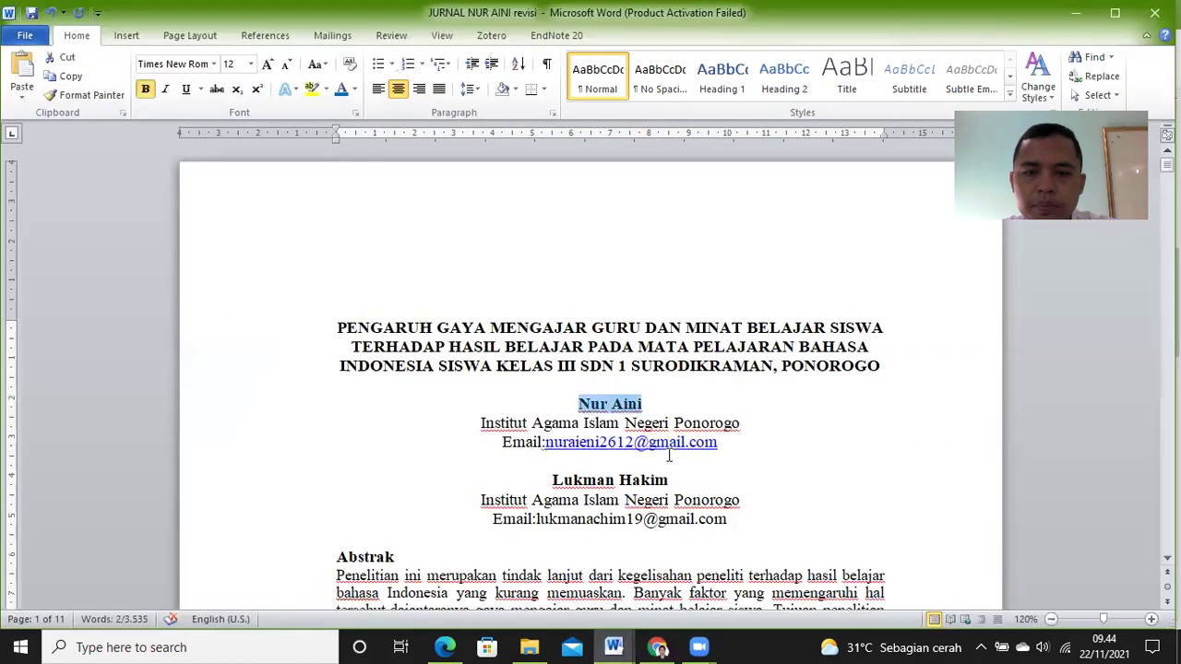
{"action": "left_click_drag", "start_coordinate": [724, 443], "coordinate": [550, 448]}
{"action": "key", "text": "ctrl+c"}
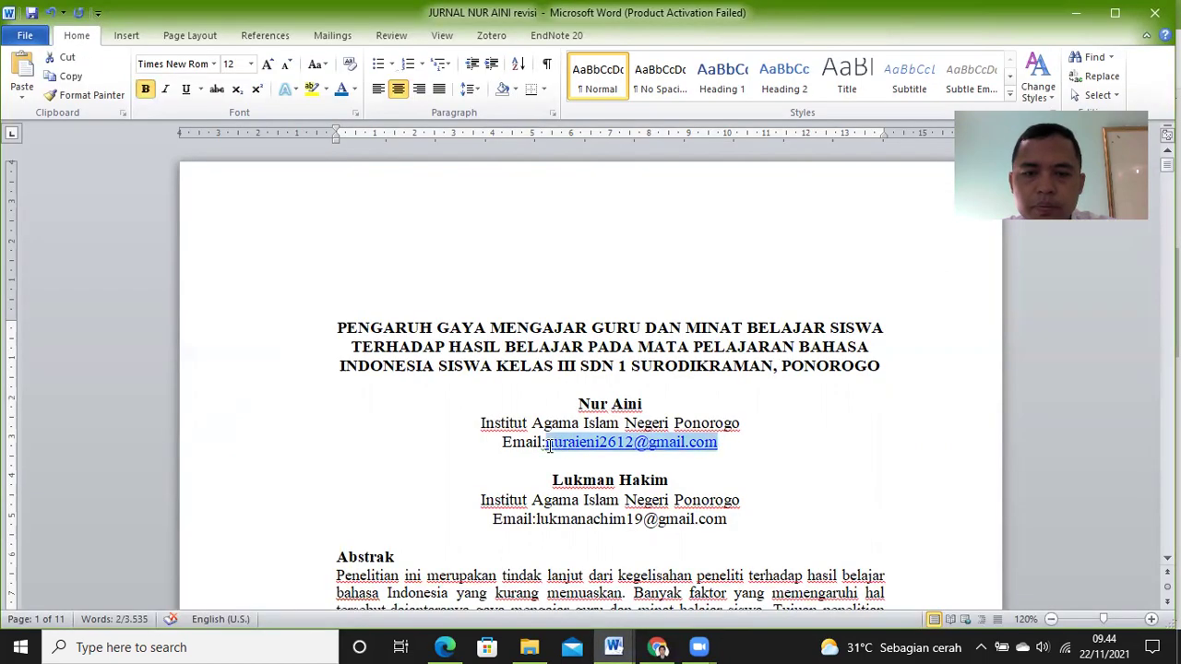
{"action": "mouse_move", "coordinate": [648, 646]}
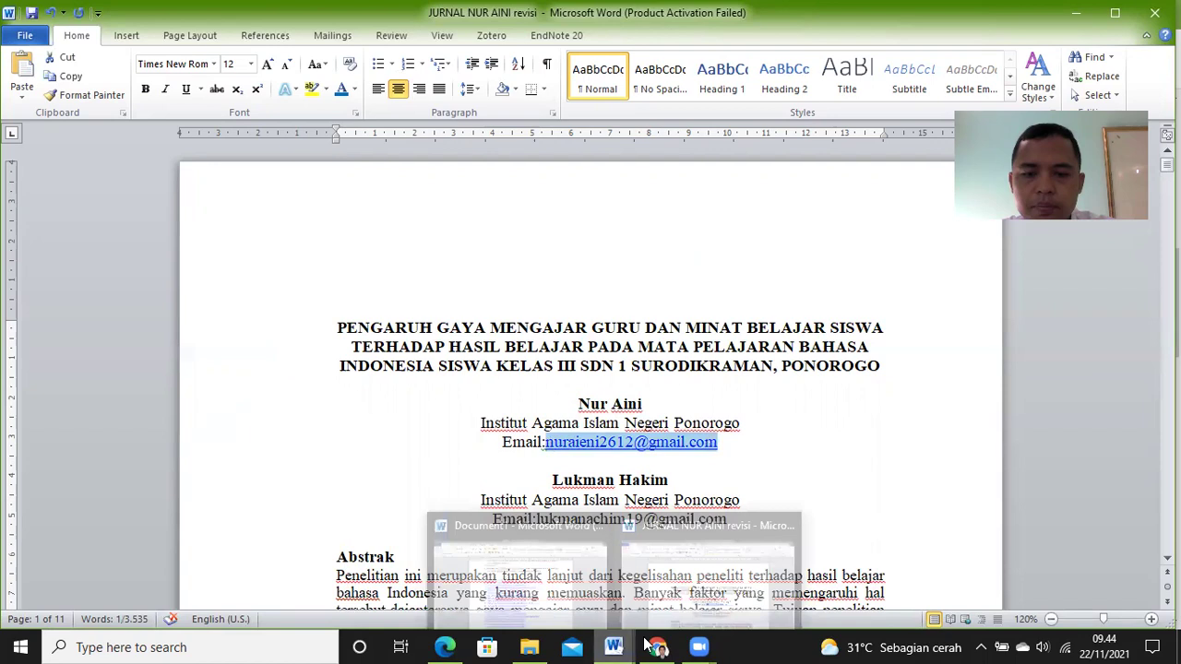
{"action": "left_click", "coordinate": [648, 617]}
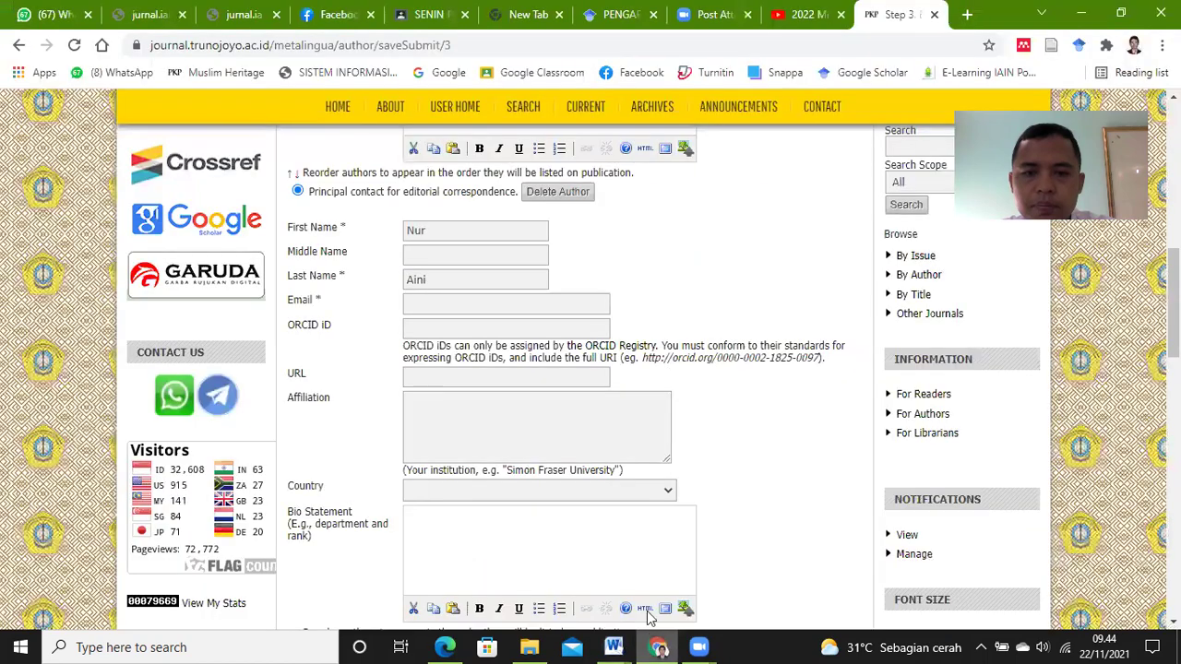
{"action": "left_click", "coordinate": [480, 302]}
{"action": "key", "text": "ctrl+v"}
{"action": "left_click", "coordinate": [645, 264]}
Step: Set the co-author's affiliation to IAIN Ponorogo and country to Indonesia
{"action": "left_click", "coordinate": [475, 419]}
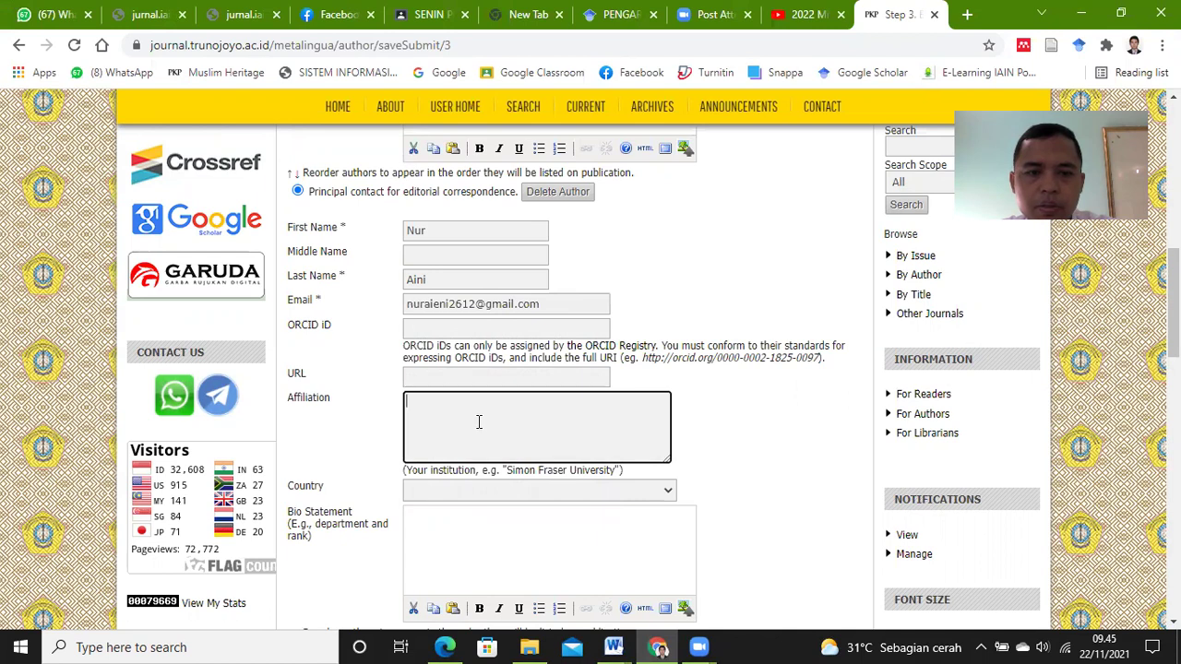
{"action": "type", "text": "IAIN Ponorogo"}
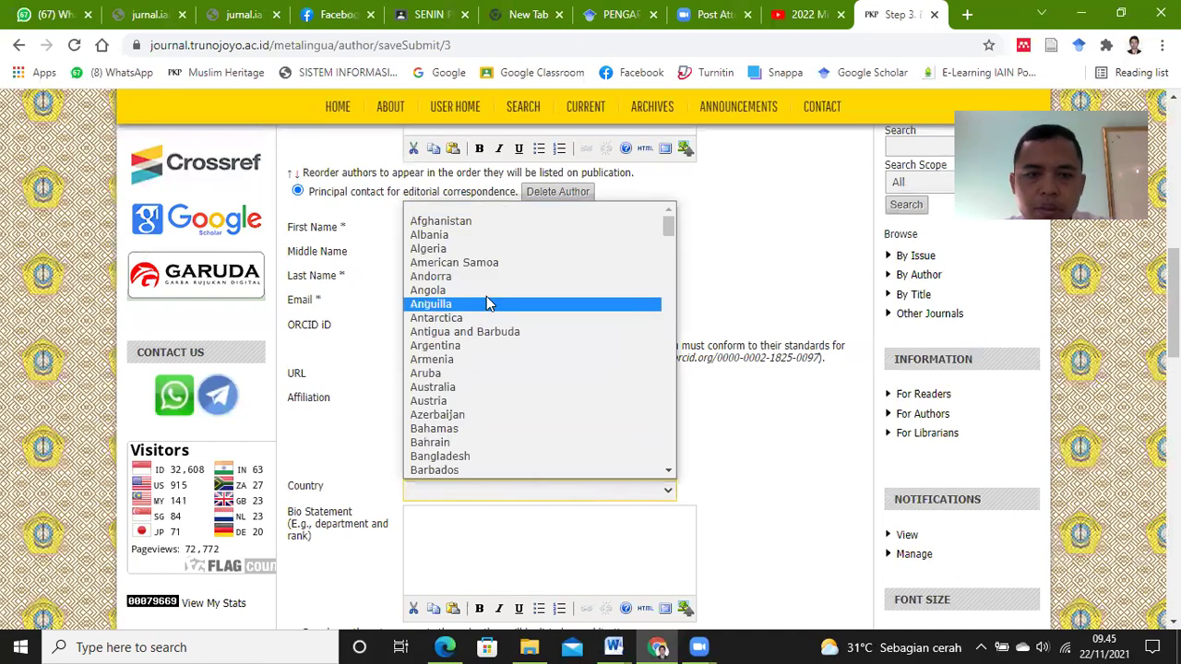
{"action": "scroll", "coordinate": [567, 401], "scroll_direction": "down", "scroll_amount": 4}
{"action": "left_click_drag", "start_coordinate": [669, 250], "coordinate": [671, 318]}
{"action": "left_click", "coordinate": [542, 315]}
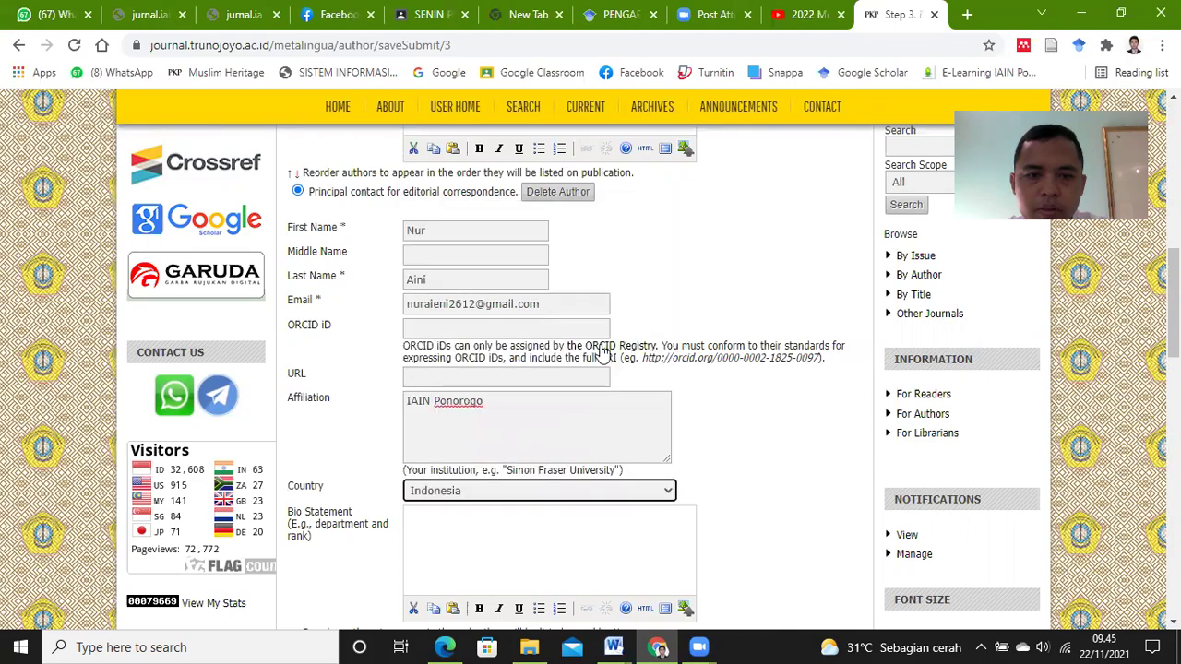
{"action": "scroll", "coordinate": [751, 452], "scroll_direction": "down", "scroll_amount": 2}
{"action": "scroll", "coordinate": [516, 461], "scroll_direction": "down", "scroll_amount": 1}
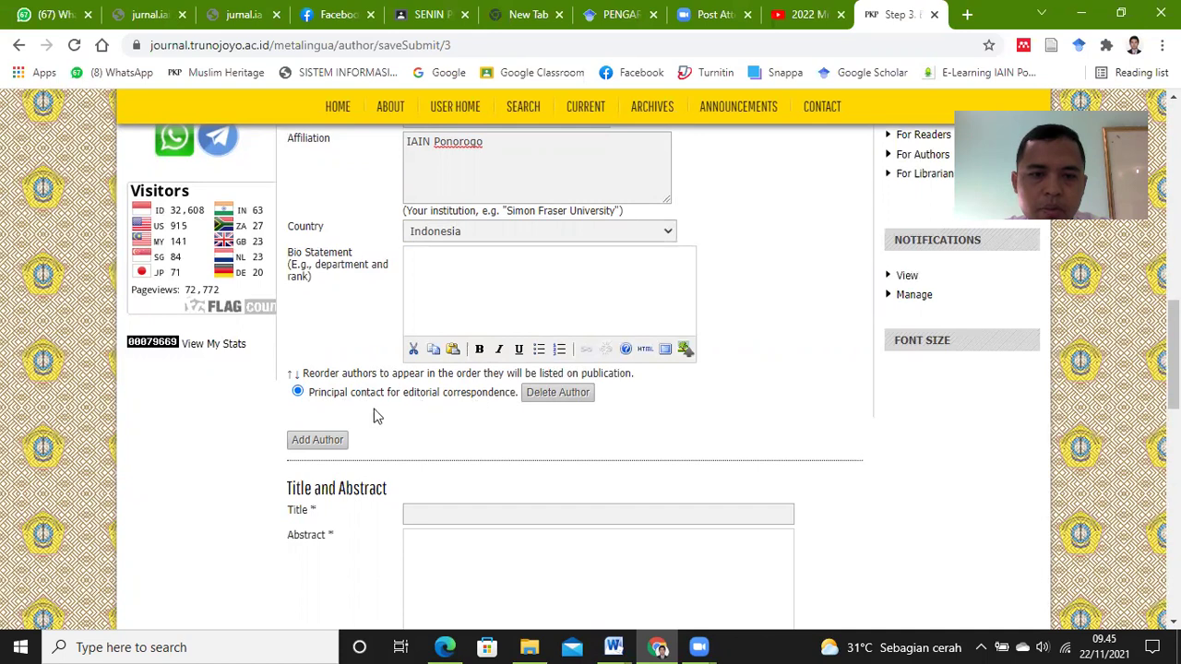
{"action": "left_click", "coordinate": [298, 393]}
{"action": "scroll", "coordinate": [461, 430], "scroll_direction": "down", "scroll_amount": 3}
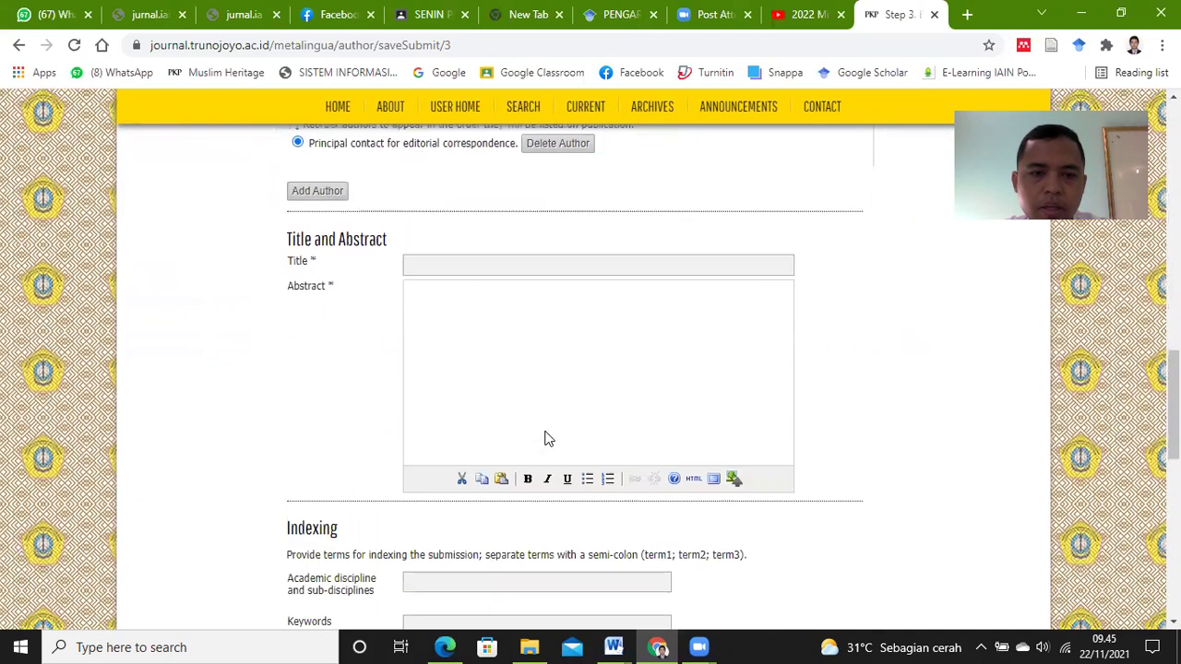
{"action": "scroll", "coordinate": [683, 384], "scroll_direction": "up", "scroll_amount": 1}
{"action": "scroll", "coordinate": [827, 378], "scroll_direction": "up", "scroll_amount": 10}
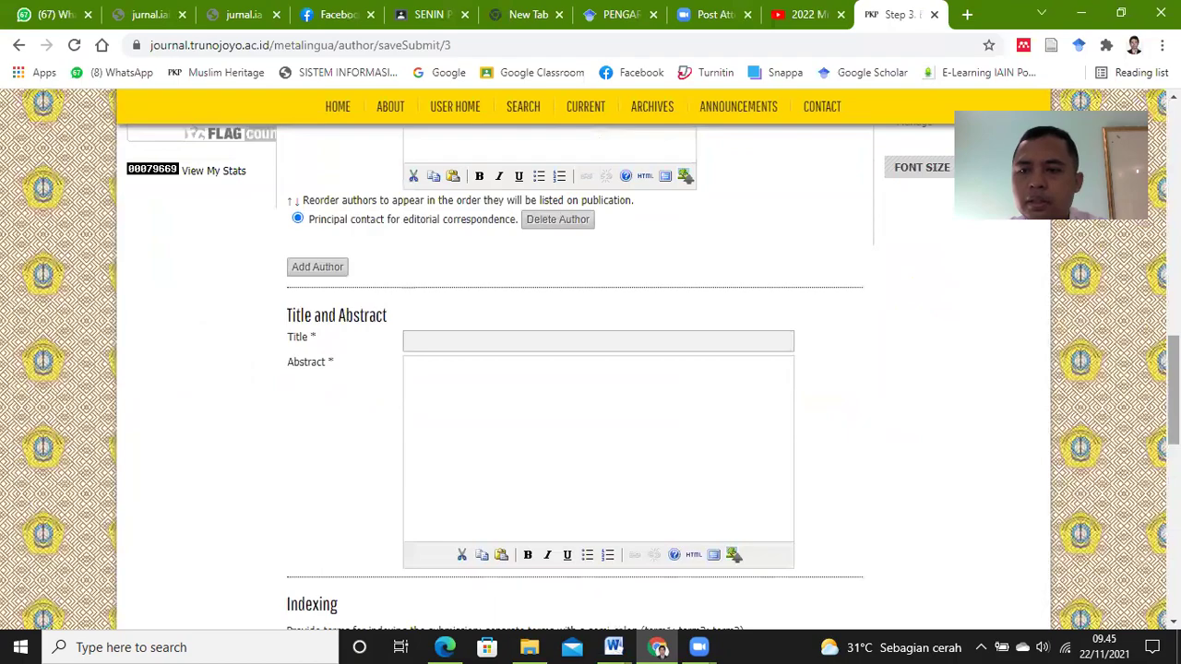
{"action": "scroll", "coordinate": [590, 360], "scroll_direction": "down", "scroll_amount": 5}
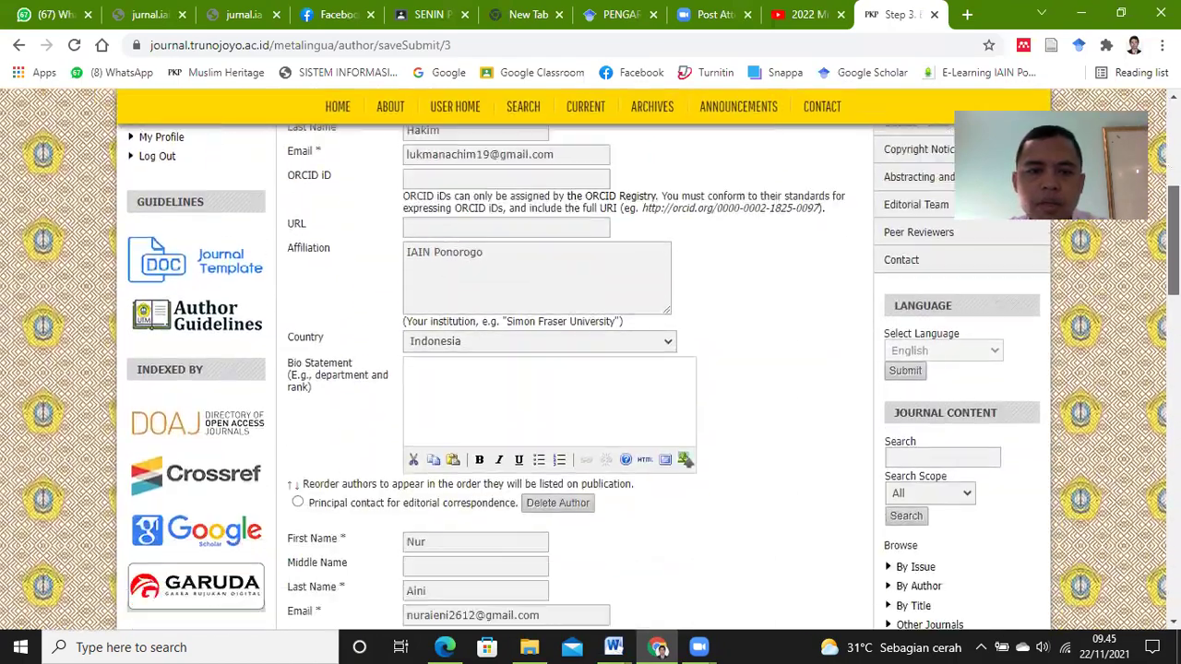
{"action": "scroll", "coordinate": [1126, 254], "scroll_direction": "down", "scroll_amount": 4}
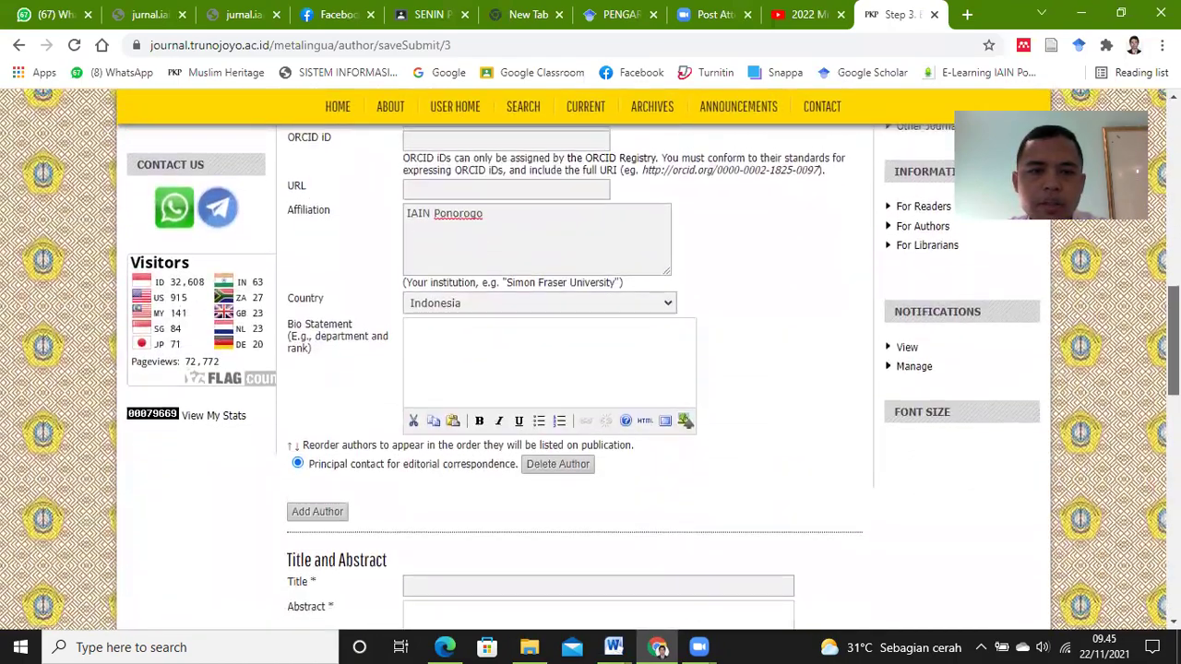
{"action": "scroll", "coordinate": [1126, 254], "scroll_direction": "up", "scroll_amount": 5}
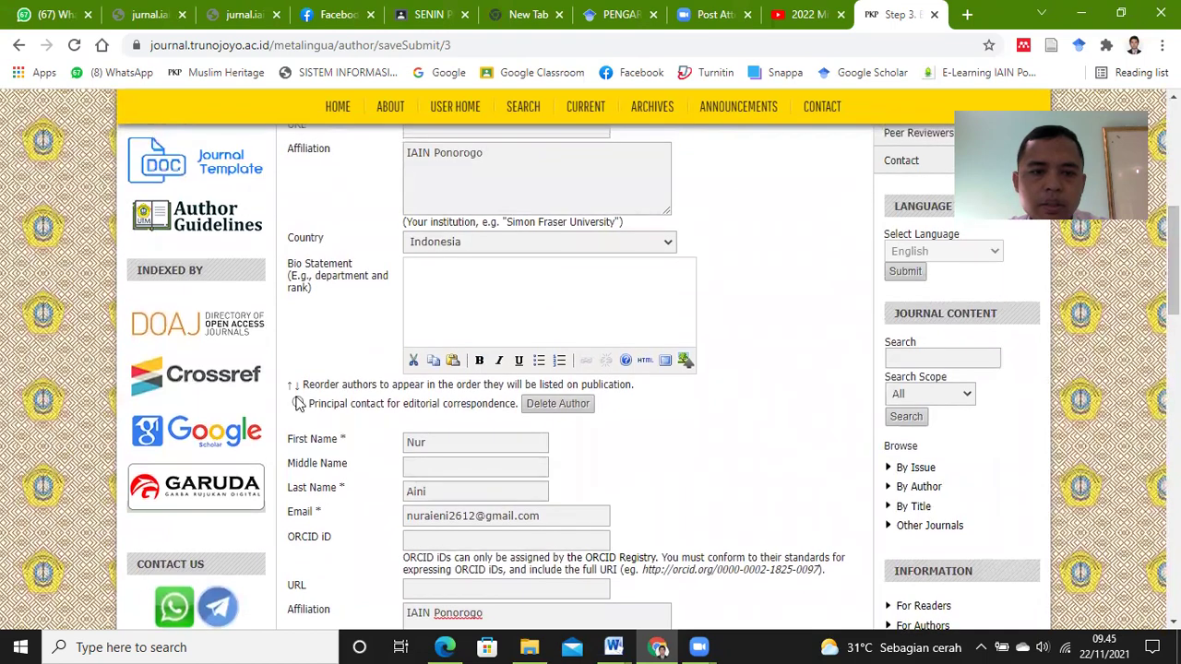
{"action": "scroll", "coordinate": [1172, 259], "scroll_direction": "down", "scroll_amount": 3}
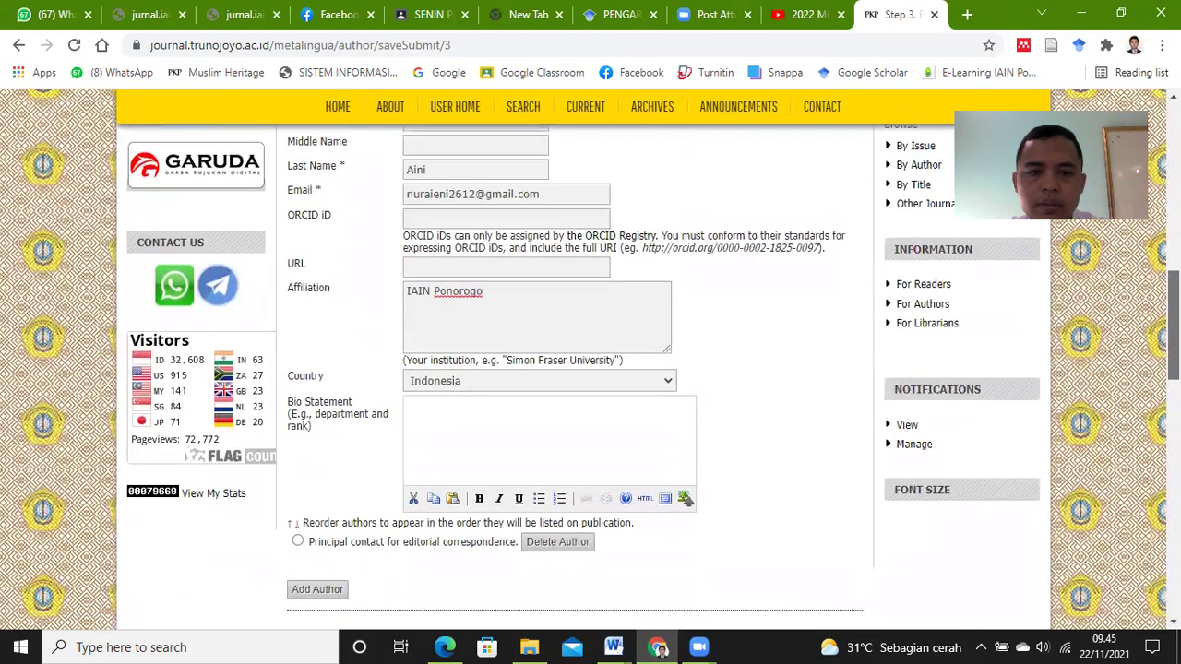
{"action": "left_click_drag", "start_coordinate": [1173, 323], "coordinate": [1173, 342]}
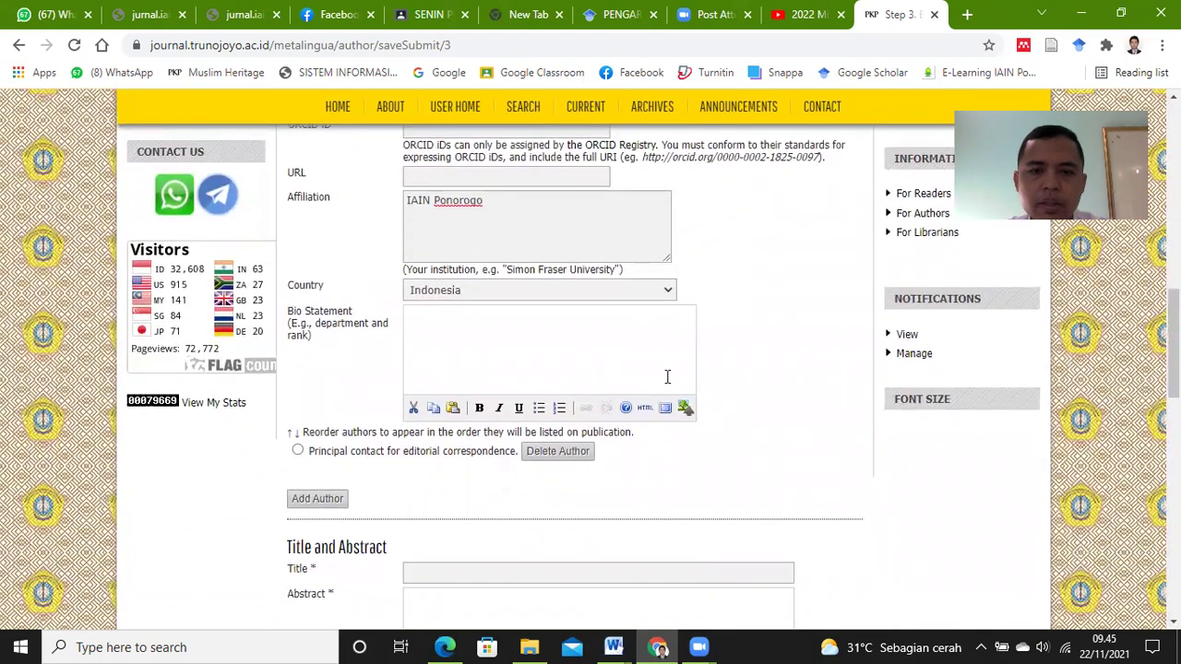
{"action": "left_click_drag", "start_coordinate": [1172, 342], "coordinate": [1173, 397]}
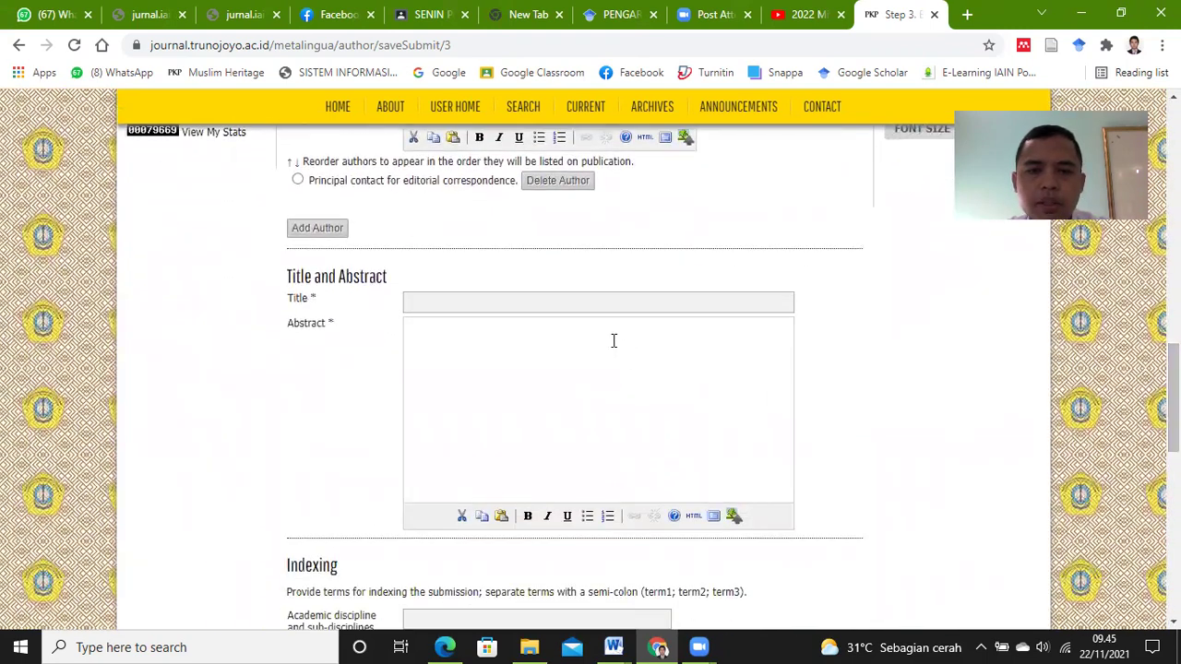
Step: Paste the paper title 'PENGARUH GAYA MENGAJAR GURU DAN MINAT BELAJAR SISWA…' into Title
{"action": "left_click", "coordinate": [587, 300]}
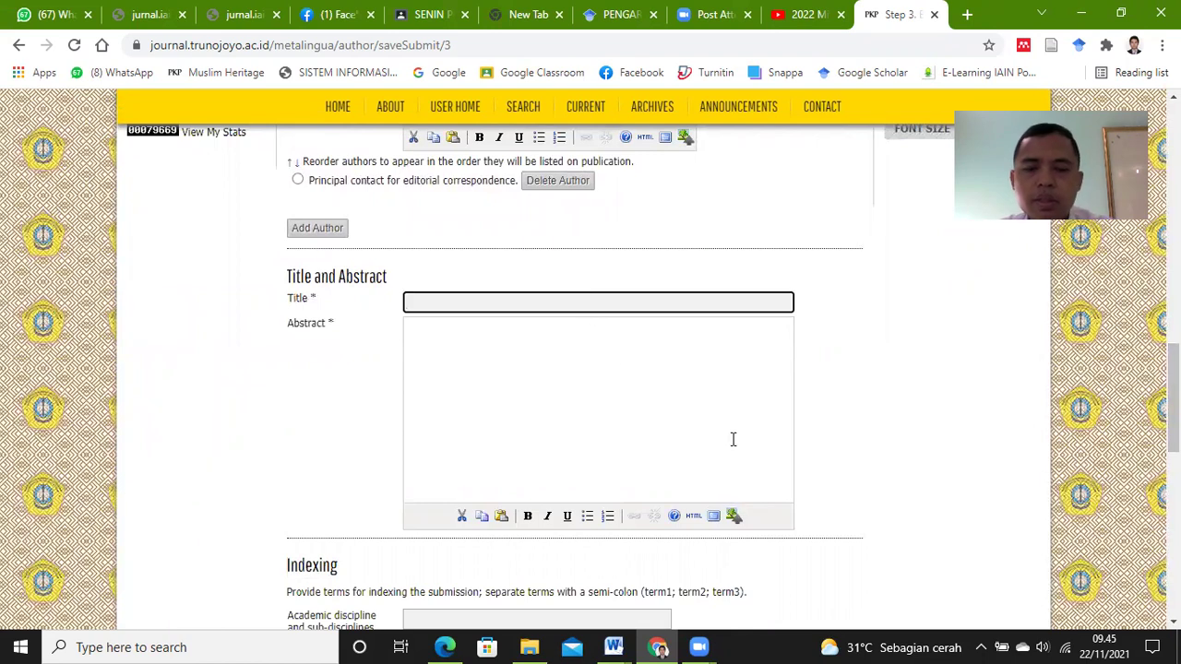
{"action": "left_click", "coordinate": [613, 647]}
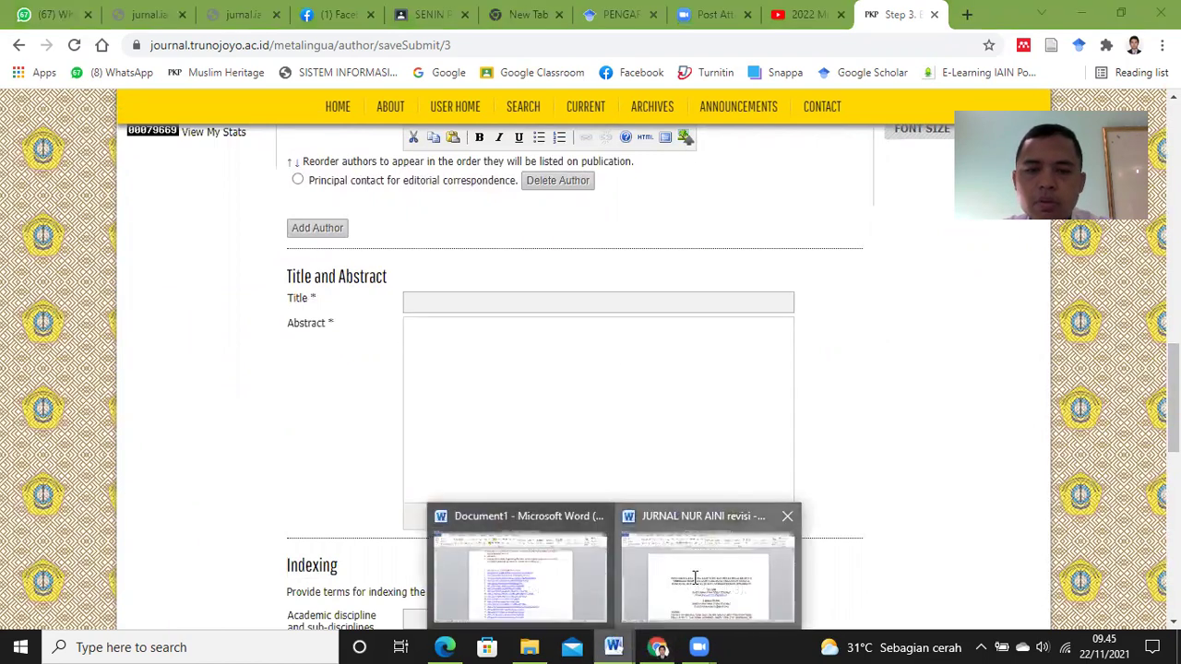
{"action": "left_click", "coordinate": [711, 567]}
{"action": "left_click_drag", "start_coordinate": [340, 331], "coordinate": [854, 360]}
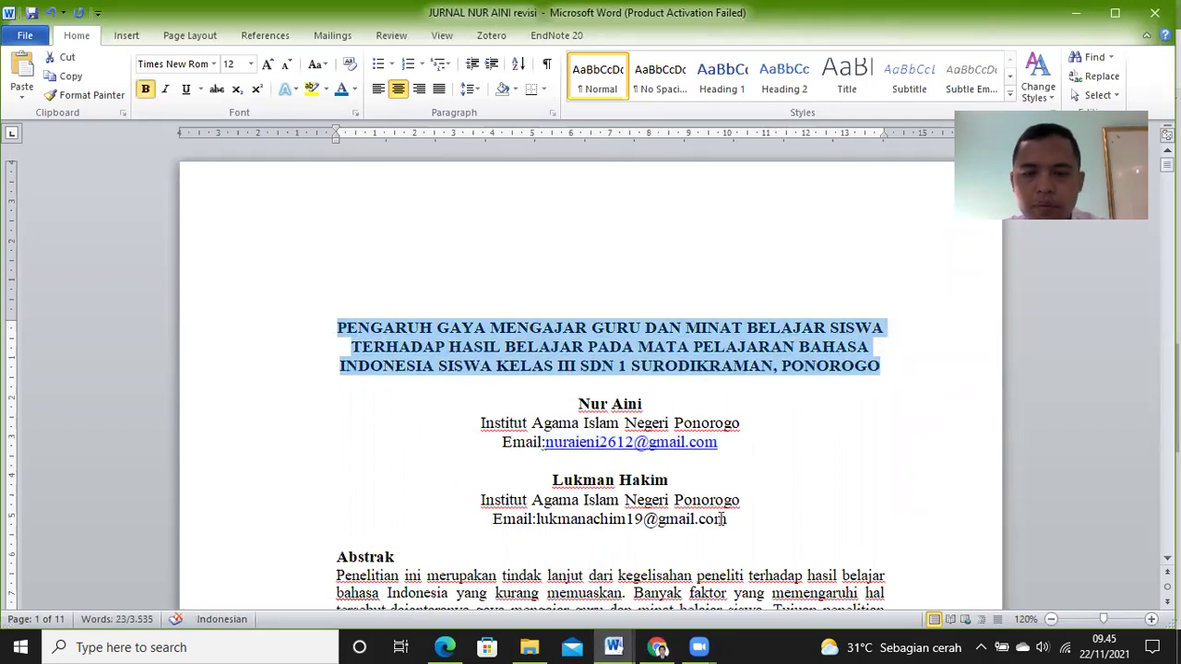
{"action": "left_click", "coordinate": [657, 646]}
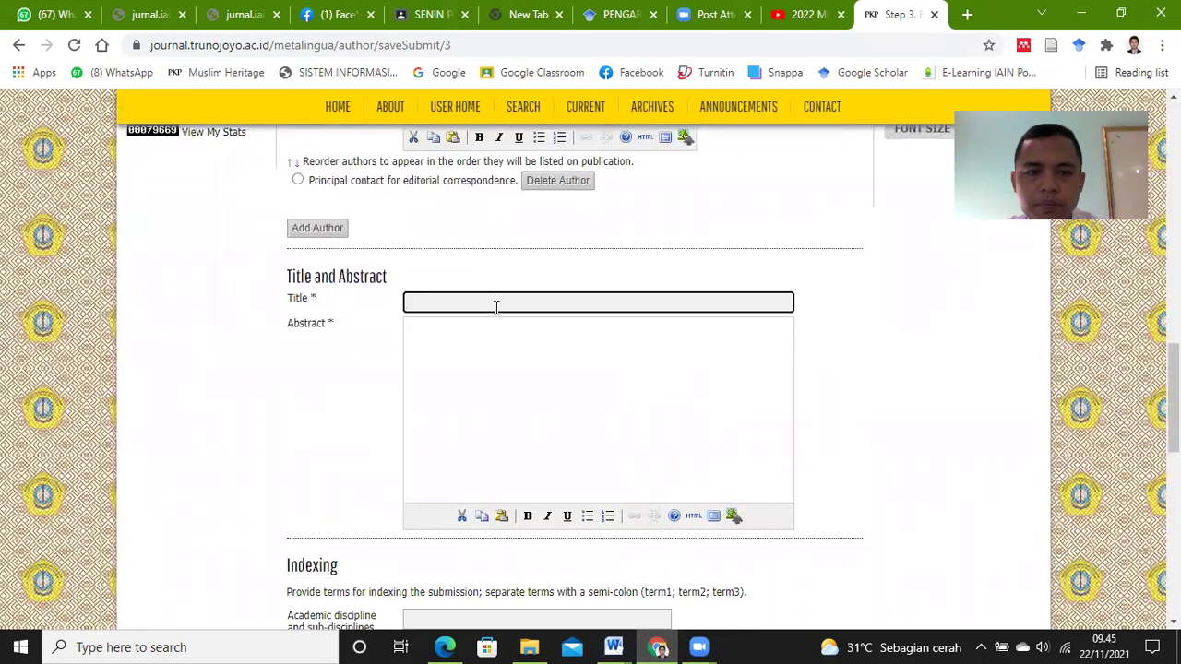
{"action": "key", "text": "ctrl+v"}
Step: Paste both abstracts from the manuscript into the Abstract box
{"action": "left_click", "coordinate": [543, 345]}
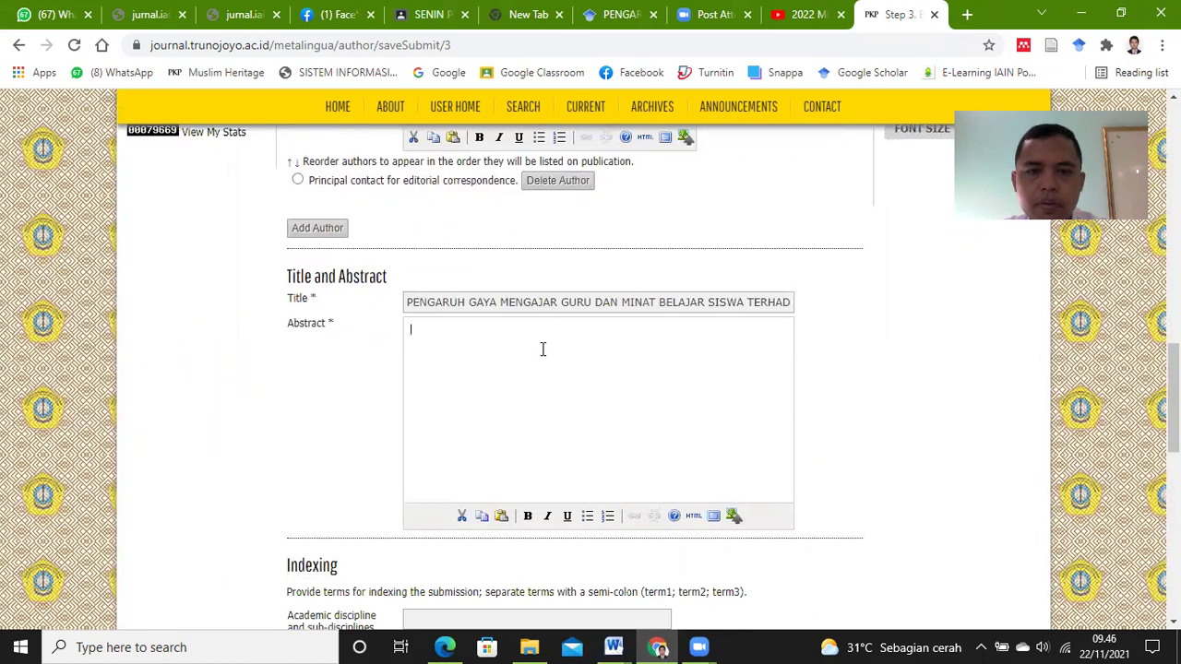
{"action": "left_click", "coordinate": [657, 646]}
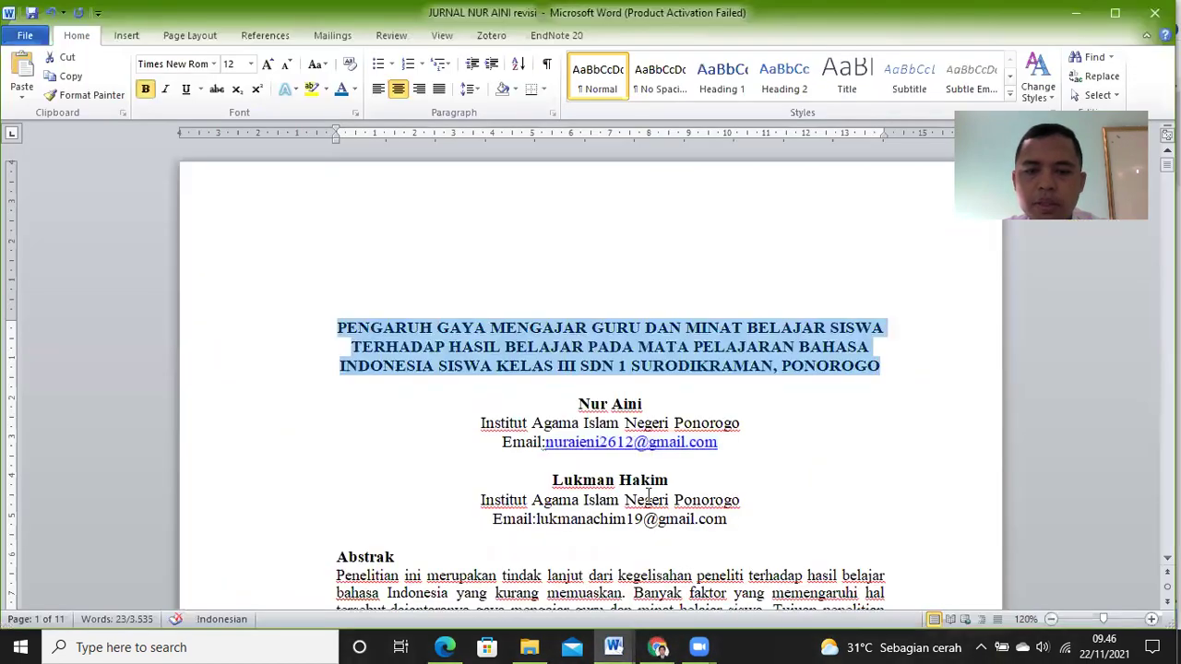
{"action": "scroll", "coordinate": [535, 517], "scroll_direction": "down", "scroll_amount": 1}
{"action": "left_click_drag", "start_coordinate": [338, 508], "coordinate": [600, 506]}
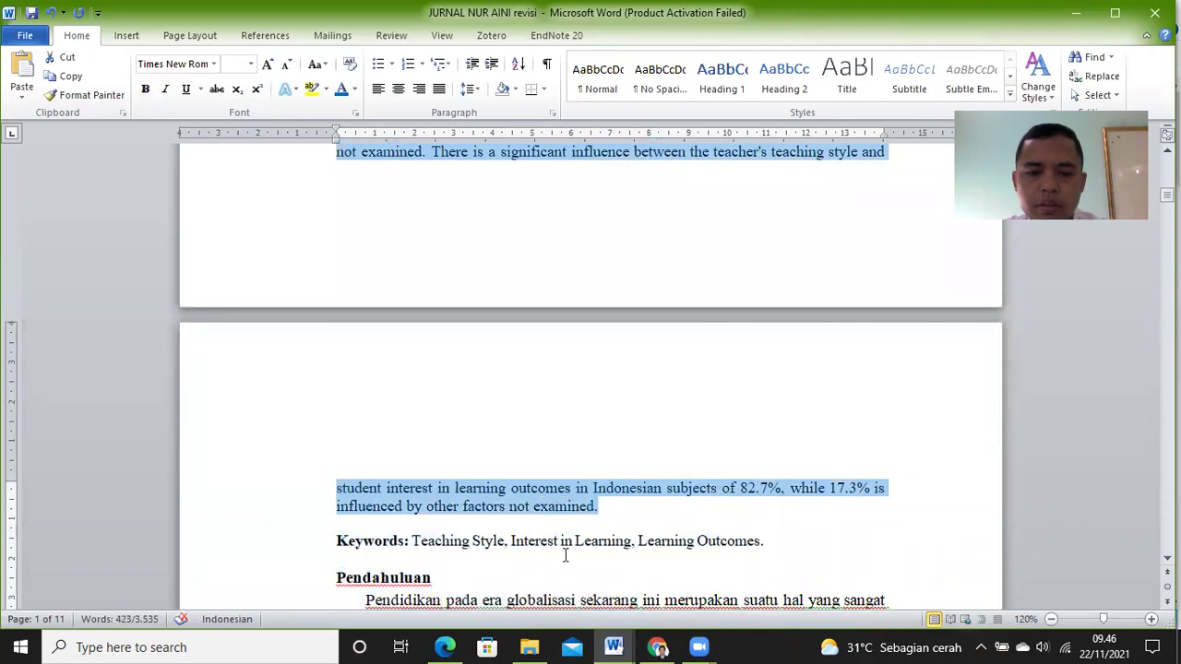
{"action": "left_click", "coordinate": [657, 647]}
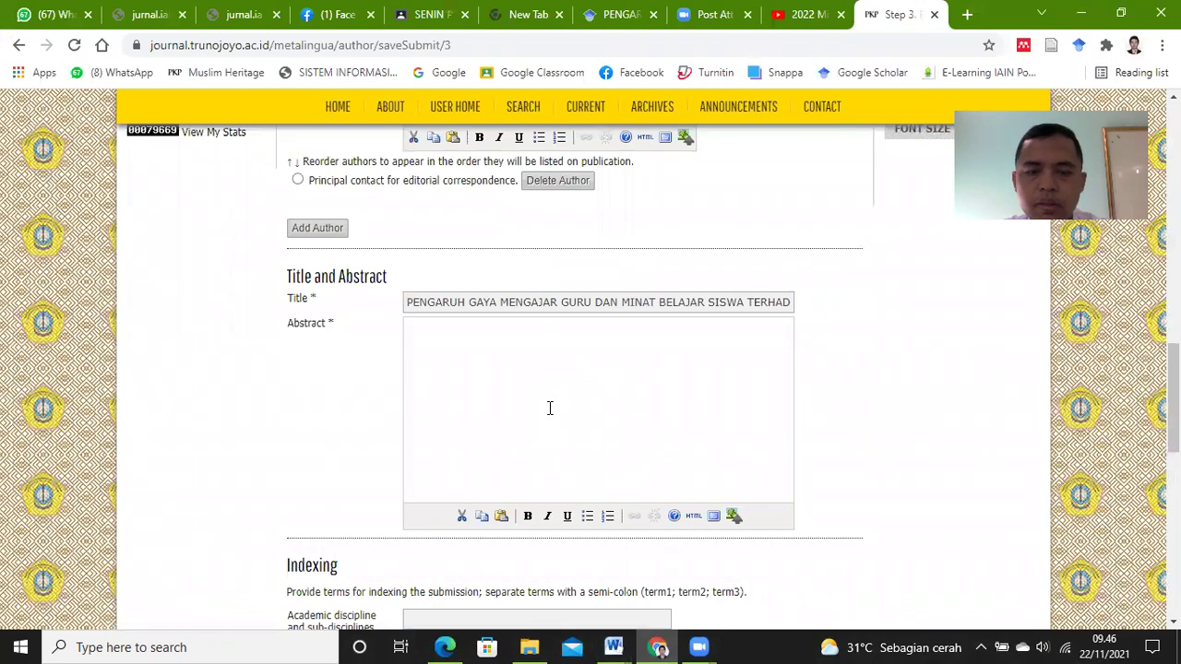
{"action": "key", "text": "ctrl+v"}
Step: Reorder the Abstract so the English abstract comes first, followed by the Indonesian one
{"action": "left_click_drag", "start_coordinate": [787, 464], "coordinate": [807, 348]}
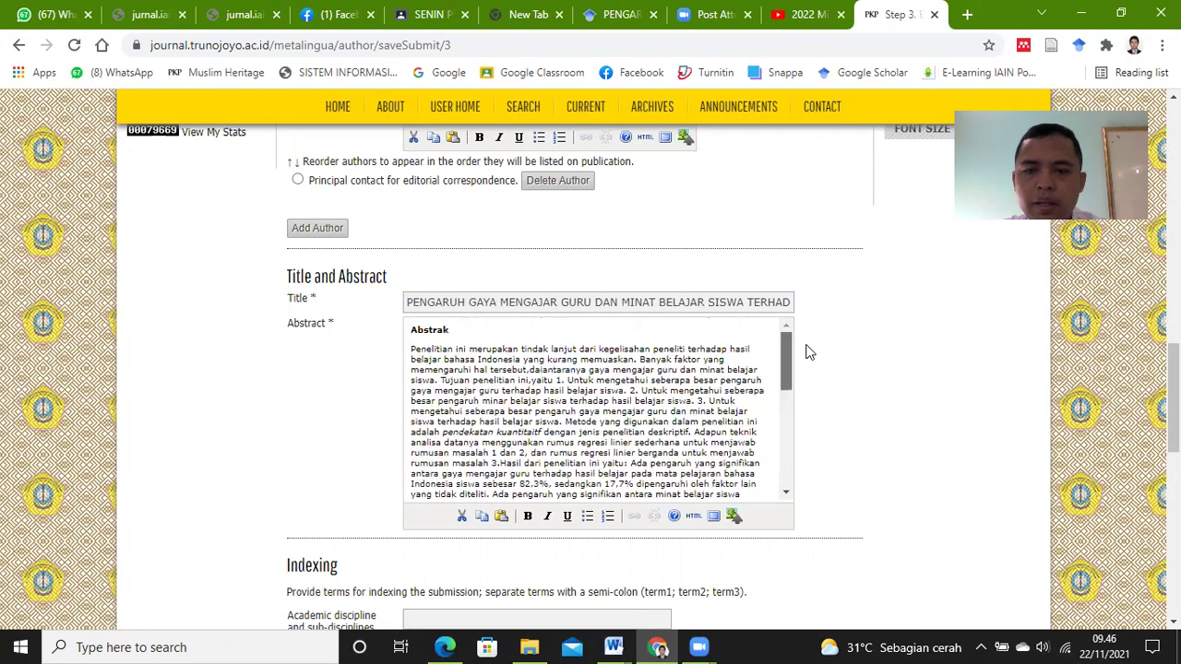
{"action": "left_click_drag", "start_coordinate": [412, 348], "coordinate": [518, 453]}
{"action": "left_click_drag", "start_coordinate": [412, 331], "coordinate": [701, 474]}
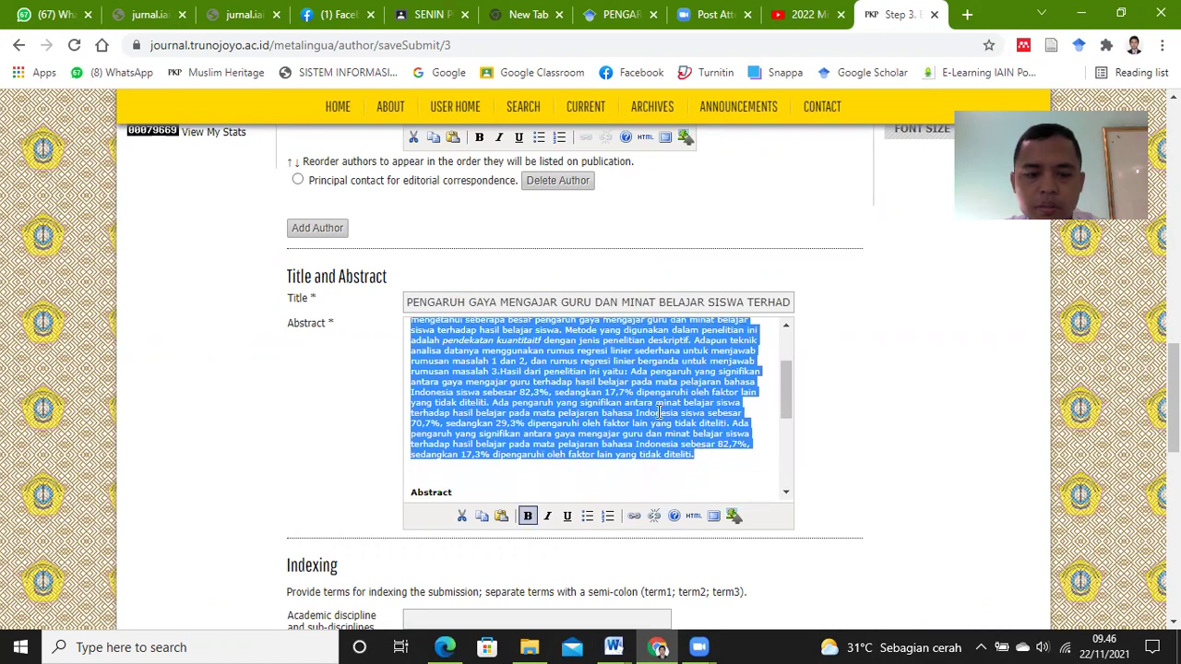
{"action": "key", "text": "ctrl+v"}
{"action": "scroll", "coordinate": [780, 422], "scroll_direction": "up", "scroll_amount": 3}
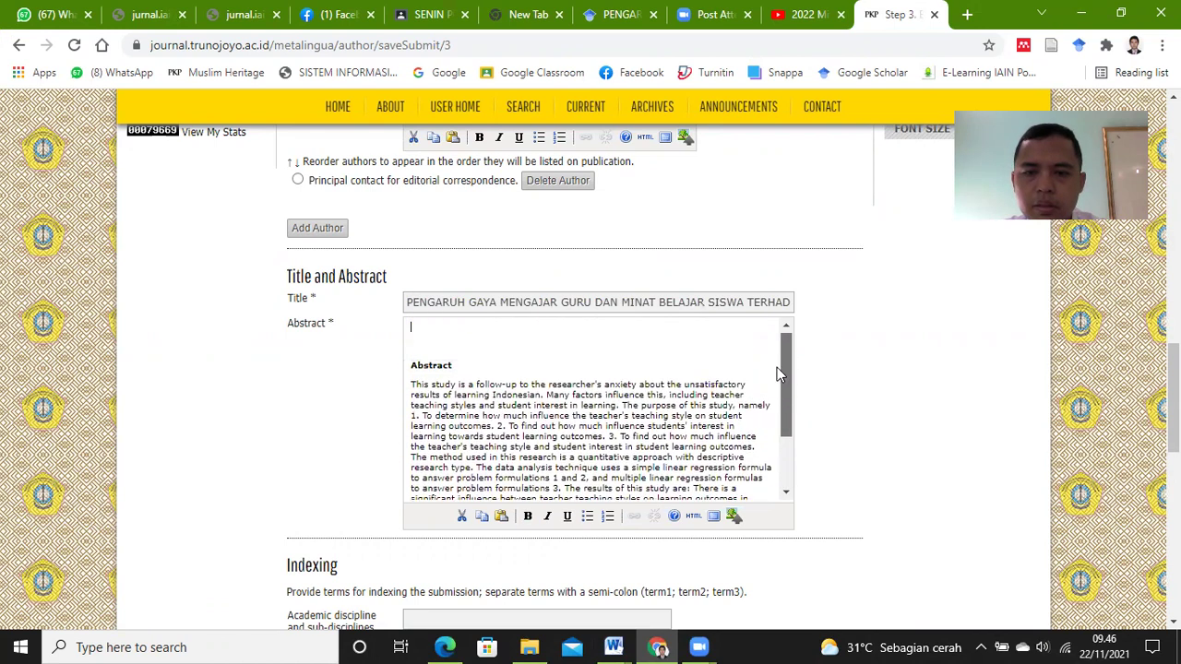
{"action": "scroll", "coordinate": [649, 347], "scroll_direction": "down", "scroll_amount": 1}
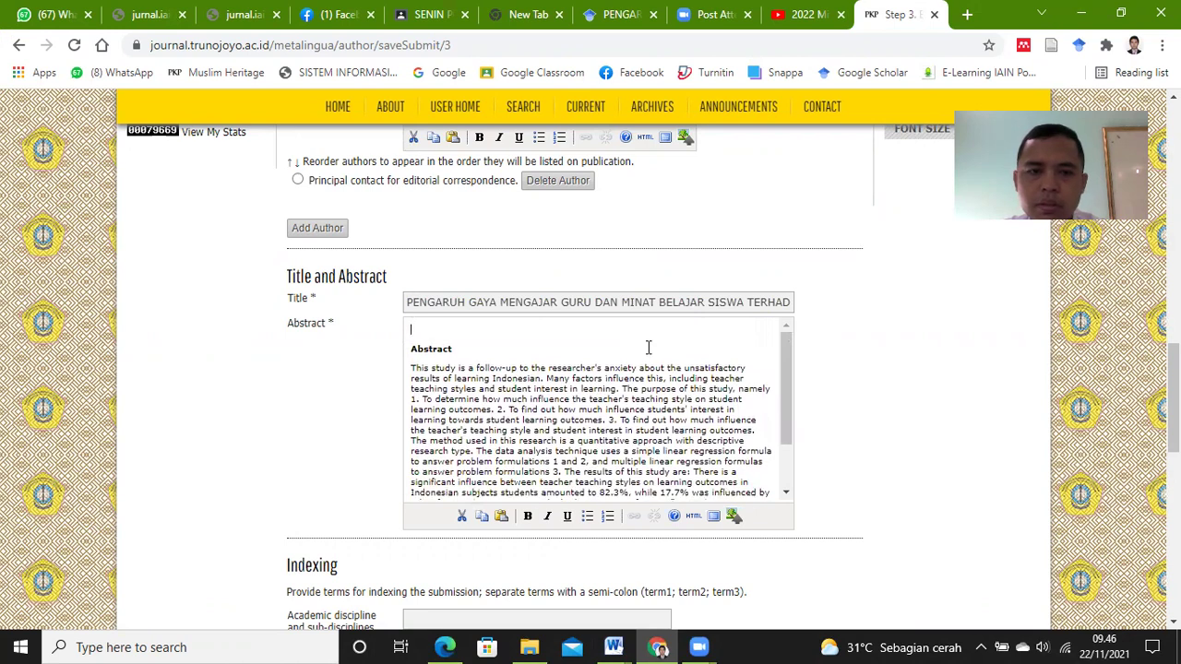
{"action": "key", "text": "Delete"}
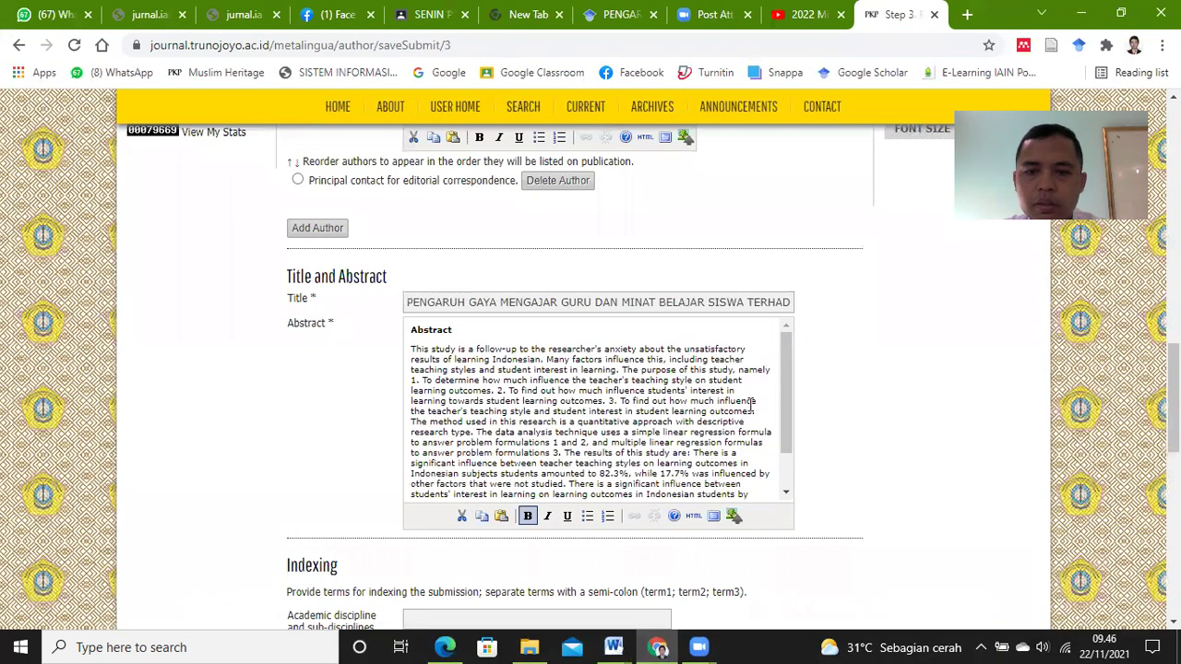
{"action": "scroll", "coordinate": [752, 406], "scroll_direction": "down", "scroll_amount": 2}
{"action": "left_click", "coordinate": [750, 493]}
{"action": "key", "text": "Return"}
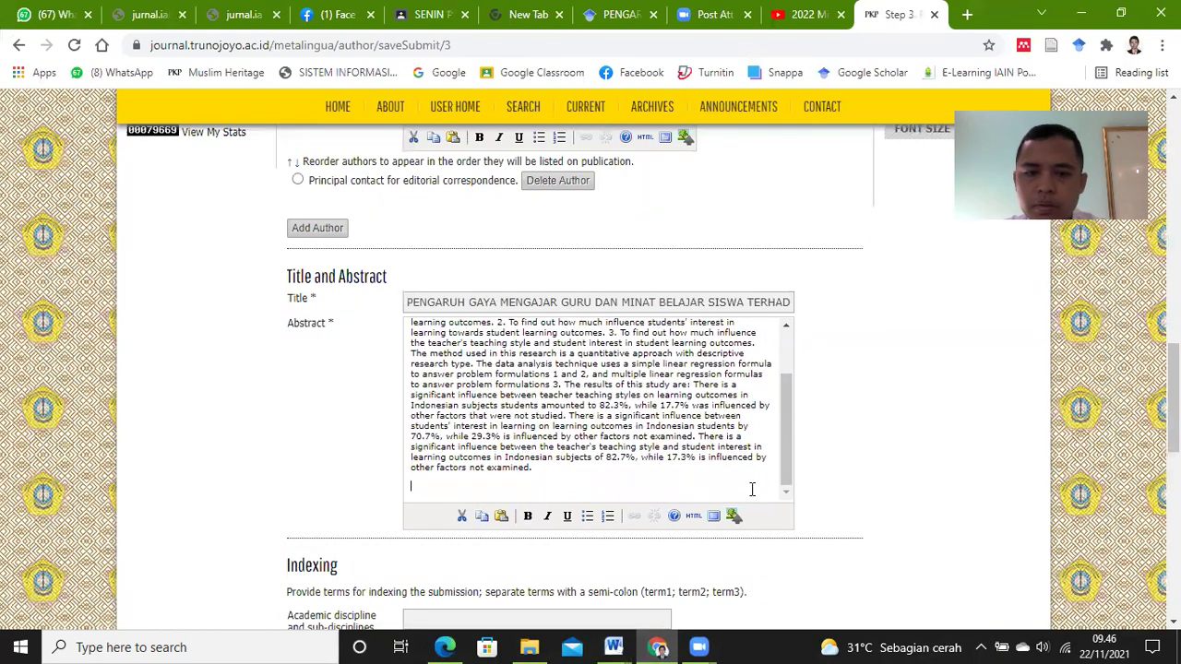
{"action": "key", "text": "ctrl+v"}
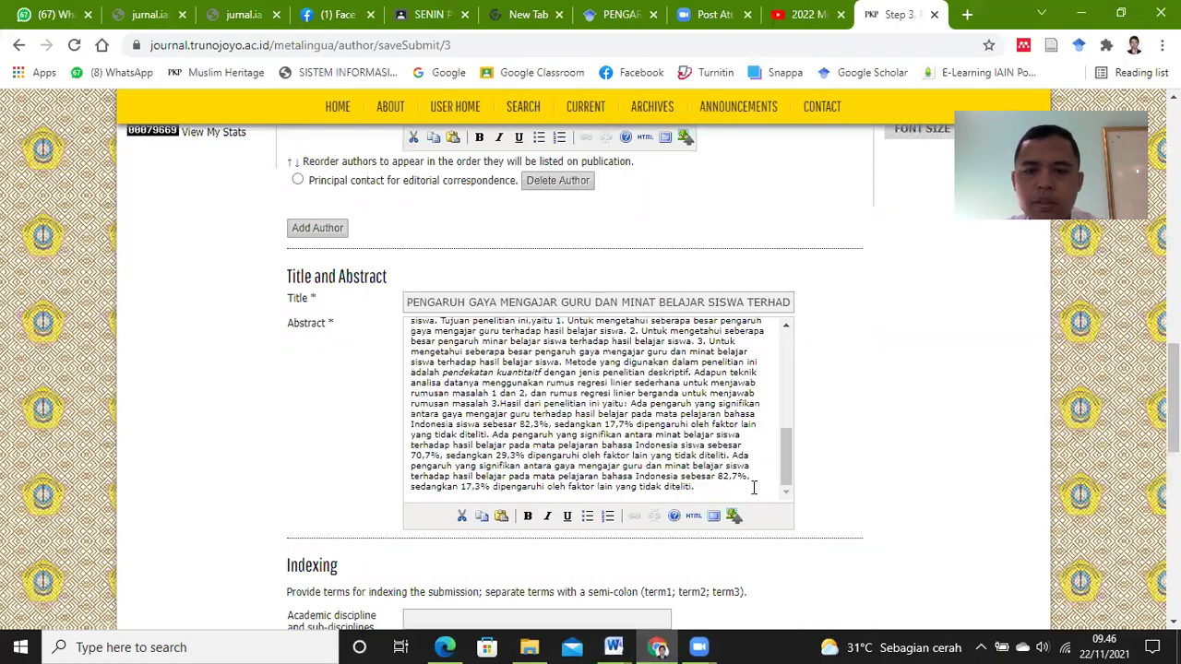
{"action": "mouse_move", "coordinate": [789, 456]}
{"action": "left_mouse_down"}
{"action": "mouse_move", "coordinate": [799, 362]}
{"action": "mouse_move", "coordinate": [791, 475]}
{"action": "left_mouse_up"}
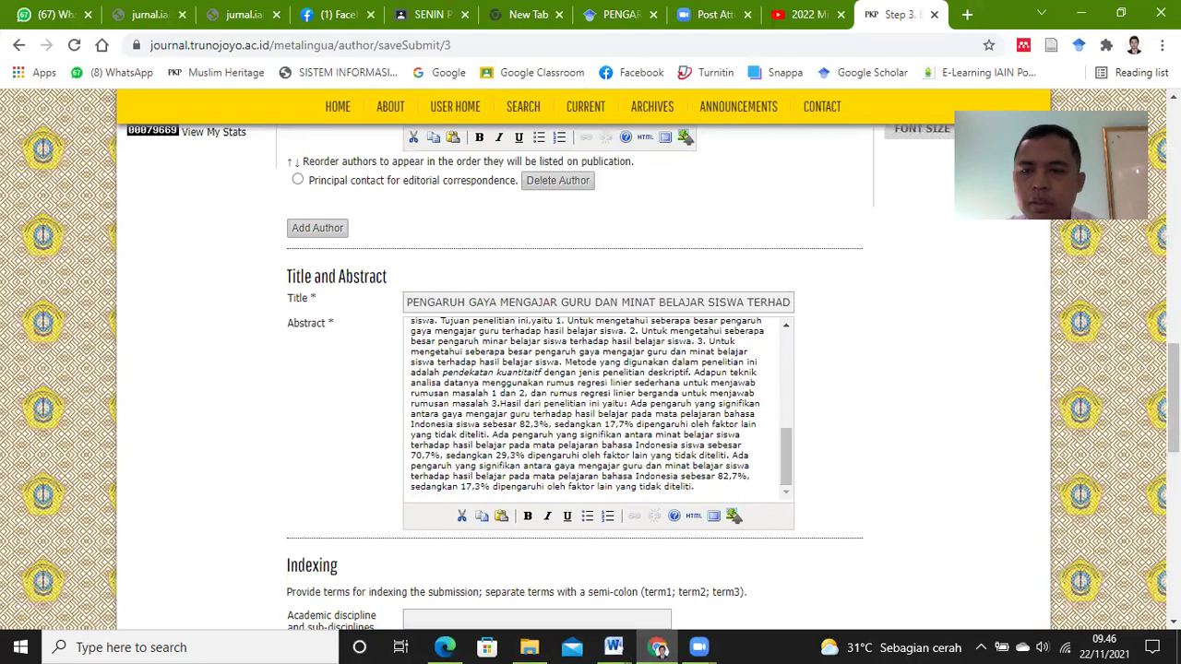
{"action": "scroll", "coordinate": [563, 375], "scroll_direction": "down", "scroll_amount": 3}
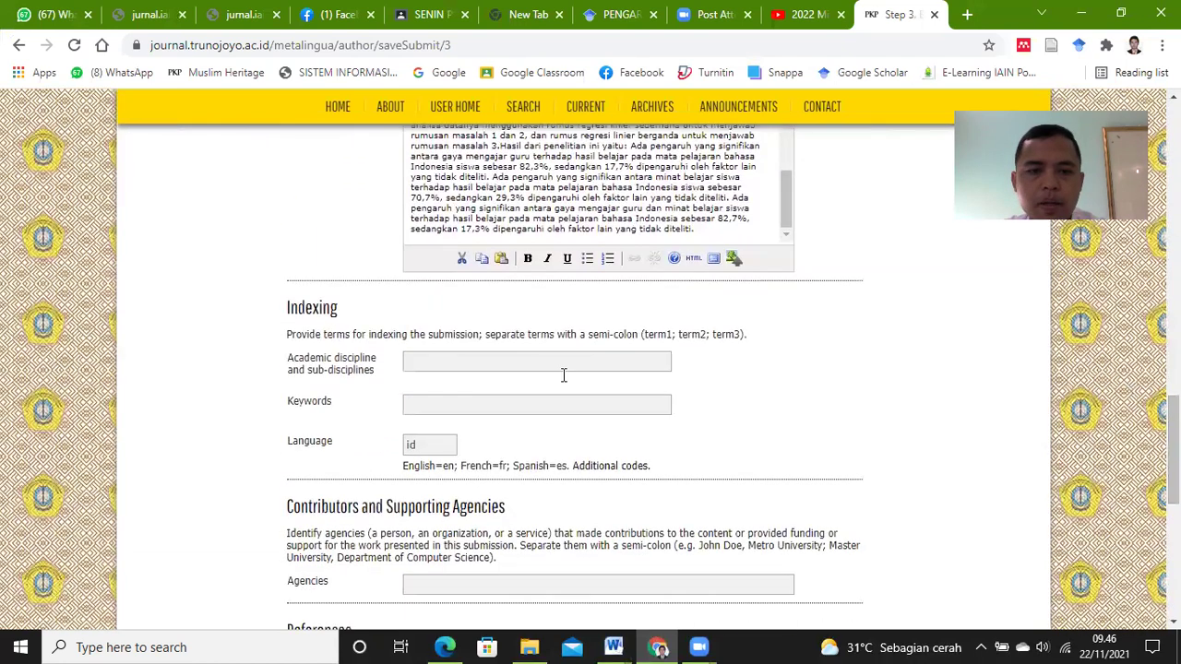
Step: Leave Academic discipline blank and paste 'Teaching Style, Interest in Learning, Learning Outcomes' into Keywords
{"action": "left_click", "coordinate": [494, 364]}
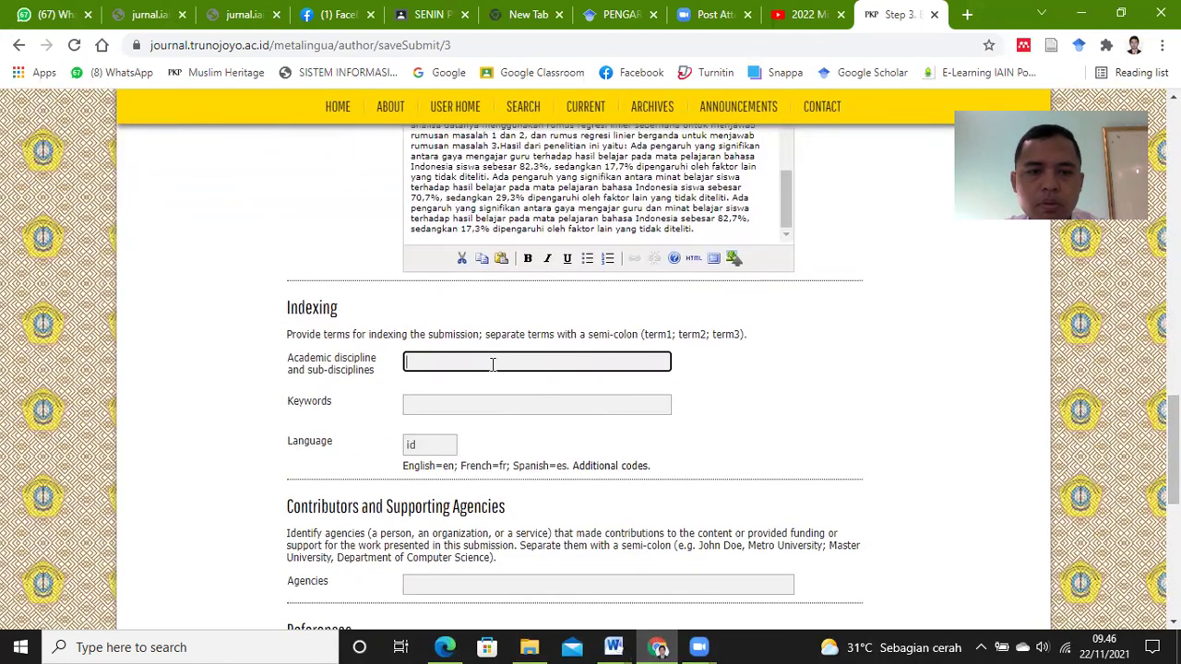
{"action": "left_click", "coordinate": [764, 406]}
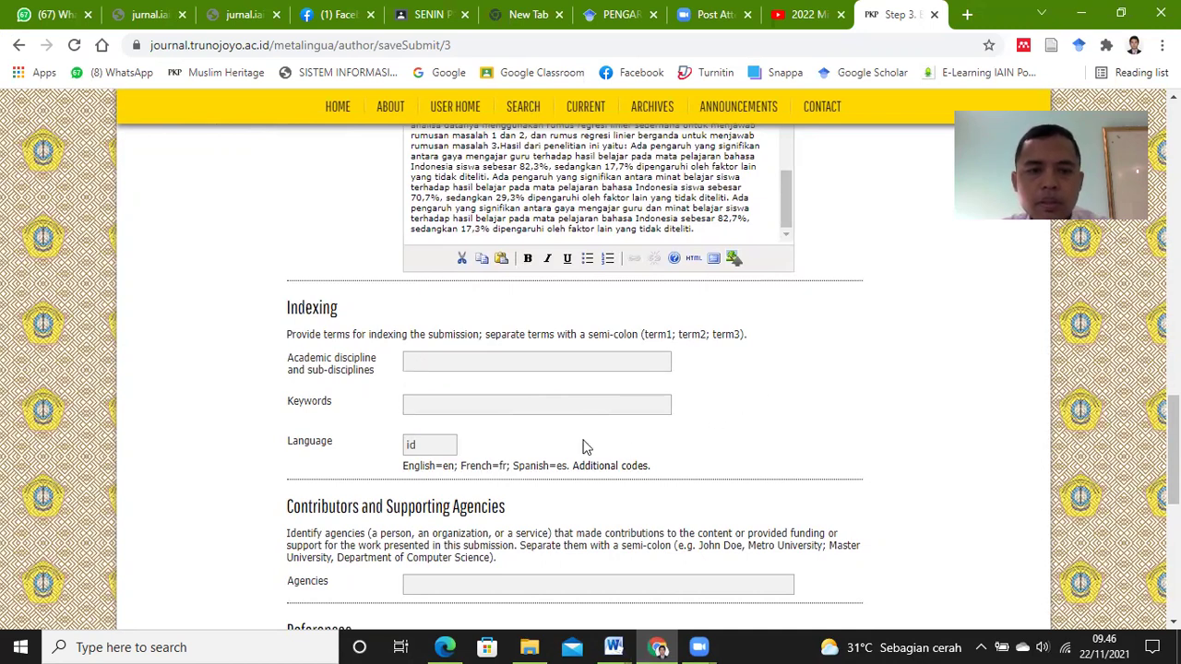
{"action": "left_click", "coordinate": [544, 406]}
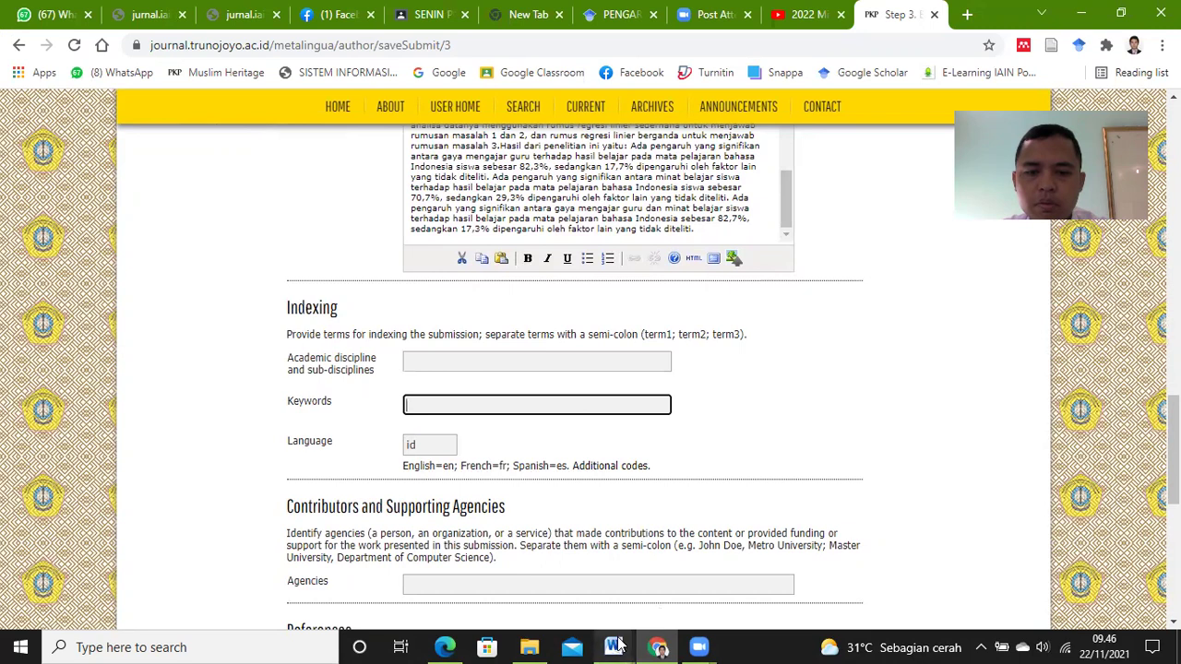
{"action": "mouse_move", "coordinate": [615, 646]}
{"action": "left_click", "coordinate": [675, 537]}
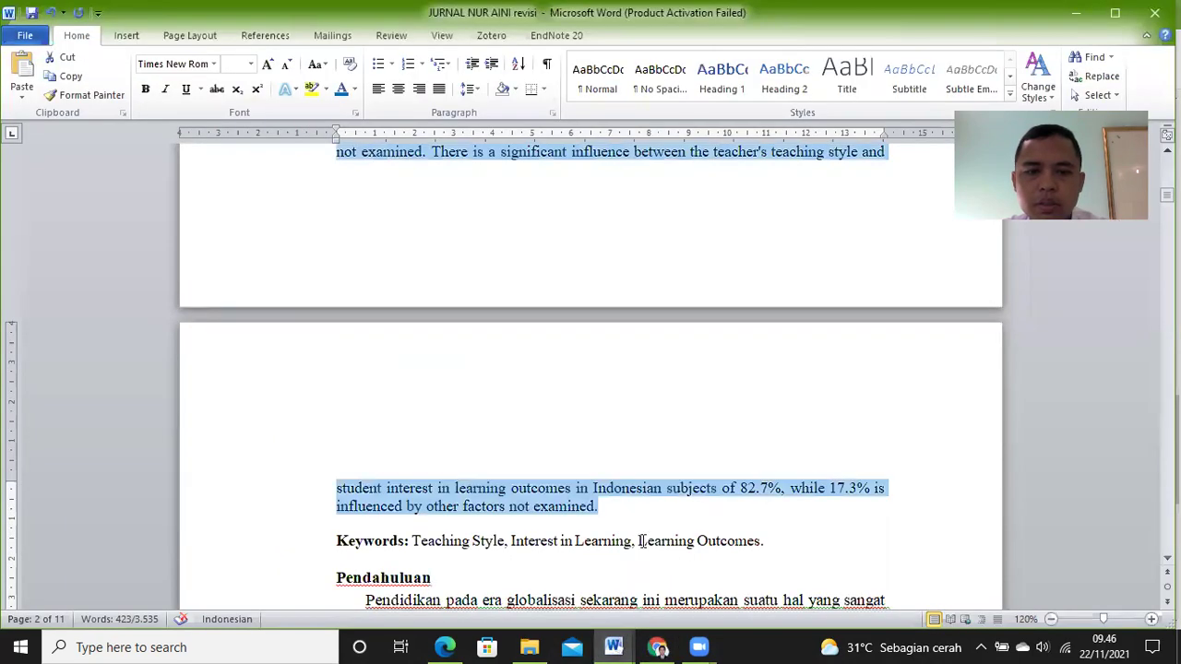
{"action": "left_click_drag", "start_coordinate": [772, 540], "coordinate": [427, 541]}
{"action": "key", "text": "ctrl+c"}
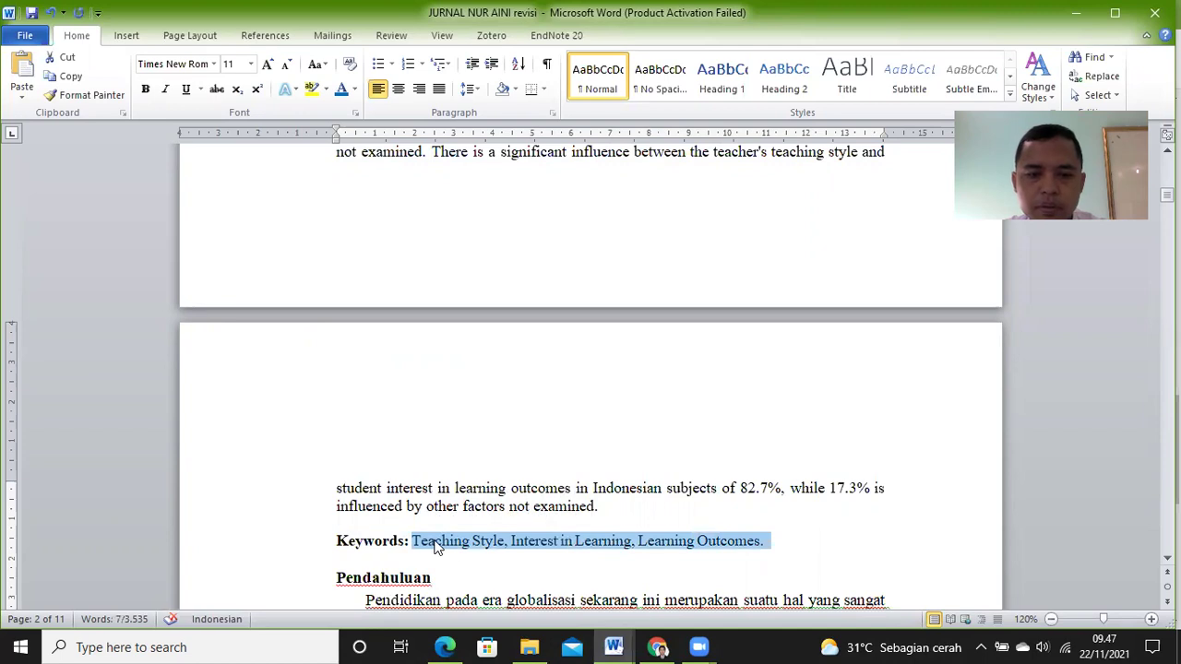
{"action": "mouse_move", "coordinate": [614, 646]}
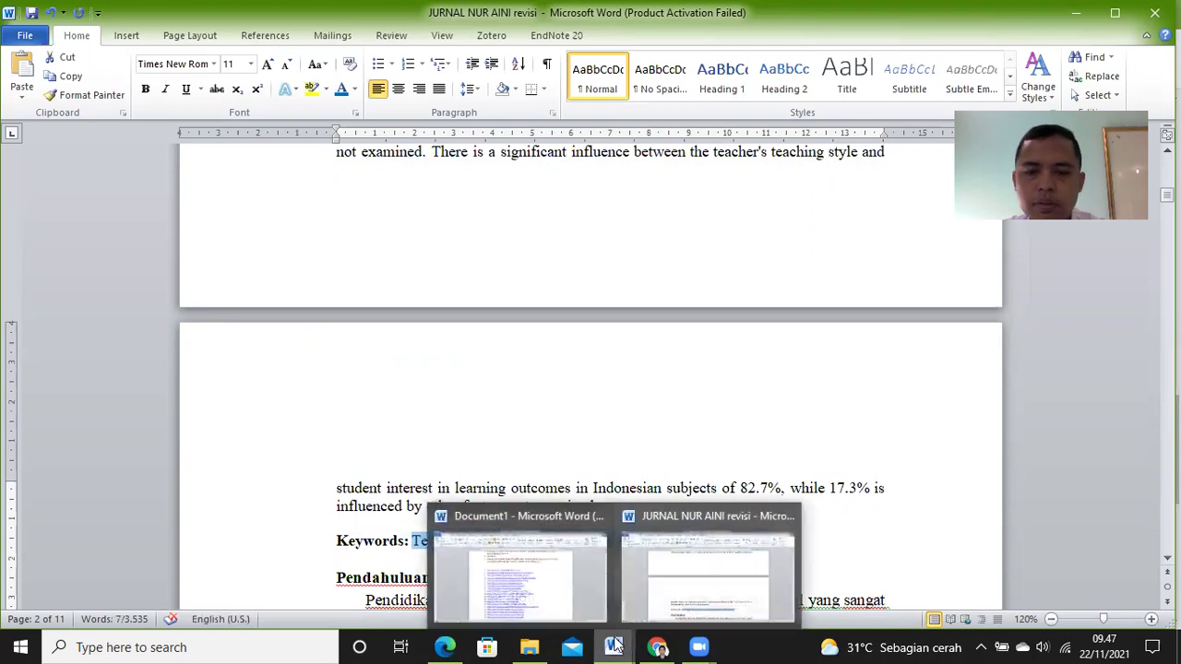
{"action": "left_click", "coordinate": [657, 647]}
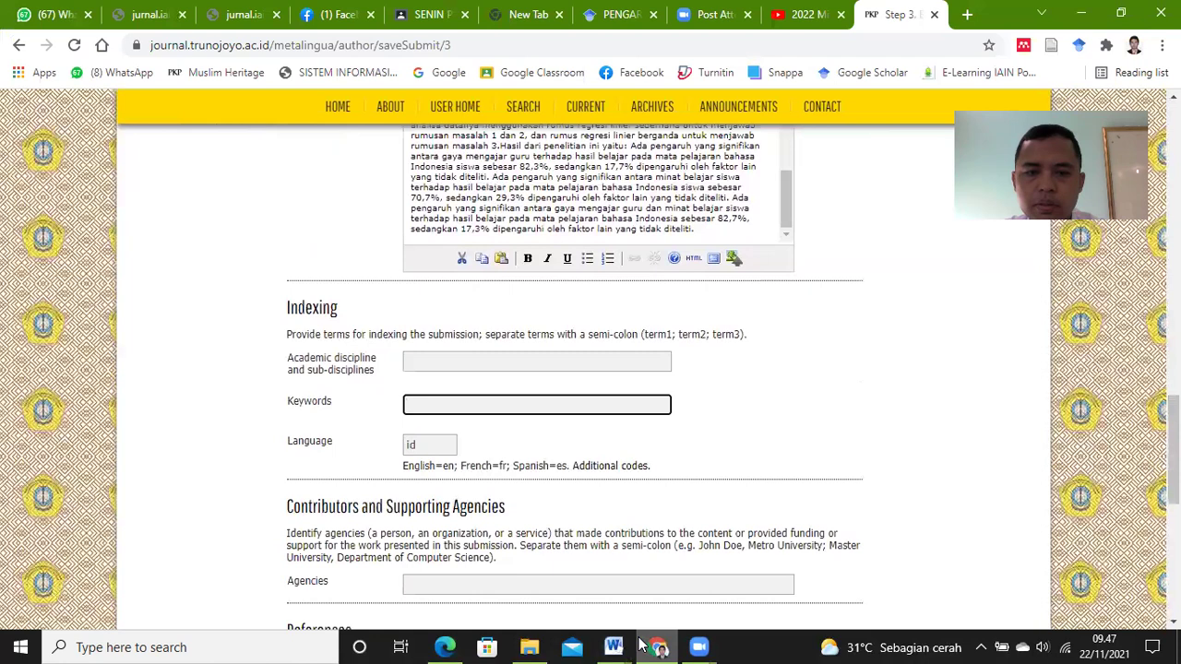
{"action": "key", "text": "ctrl+v"}
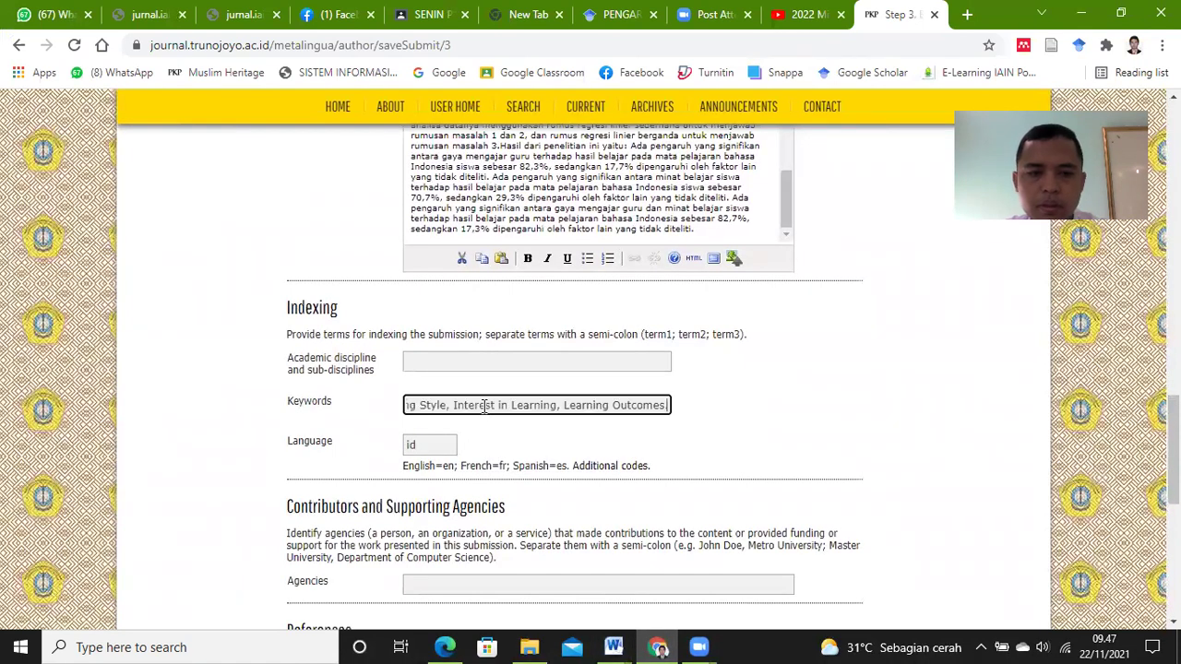
{"action": "left_click", "coordinate": [751, 403]}
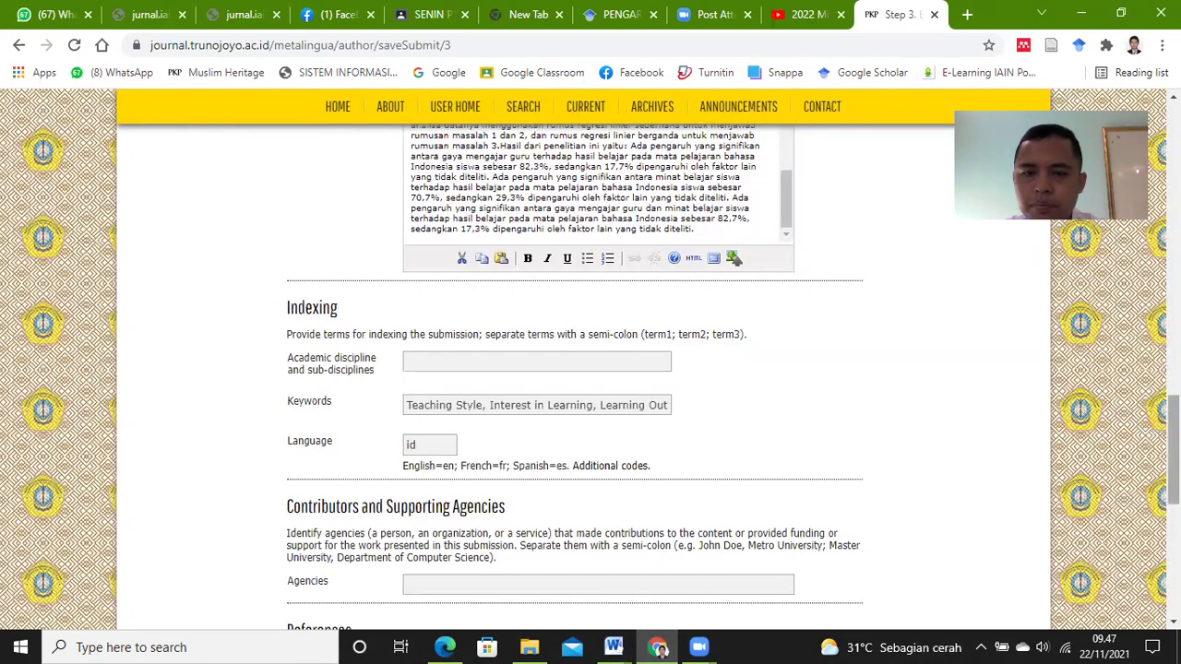
{"action": "scroll", "coordinate": [1142, 454], "scroll_direction": "down", "scroll_amount": 3}
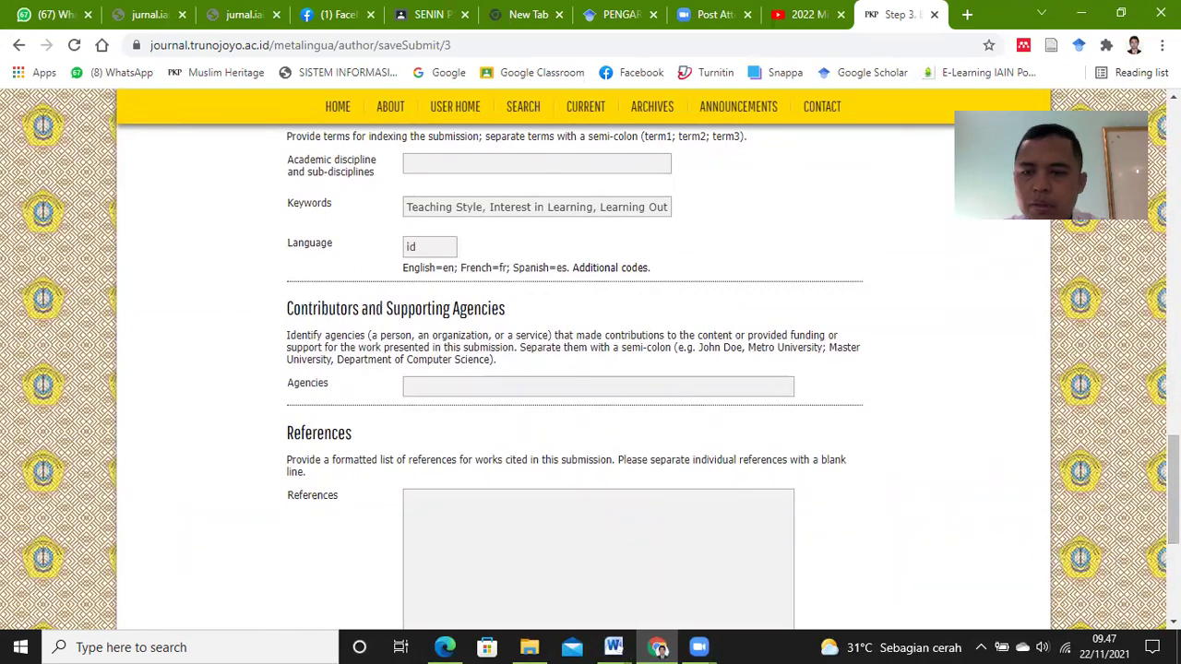
Step: Select and copy the Daftar Pustaka reference list from the revised manuscript in Word
{"action": "scroll", "coordinate": [453, 351], "scroll_direction": "down", "scroll_amount": 2}
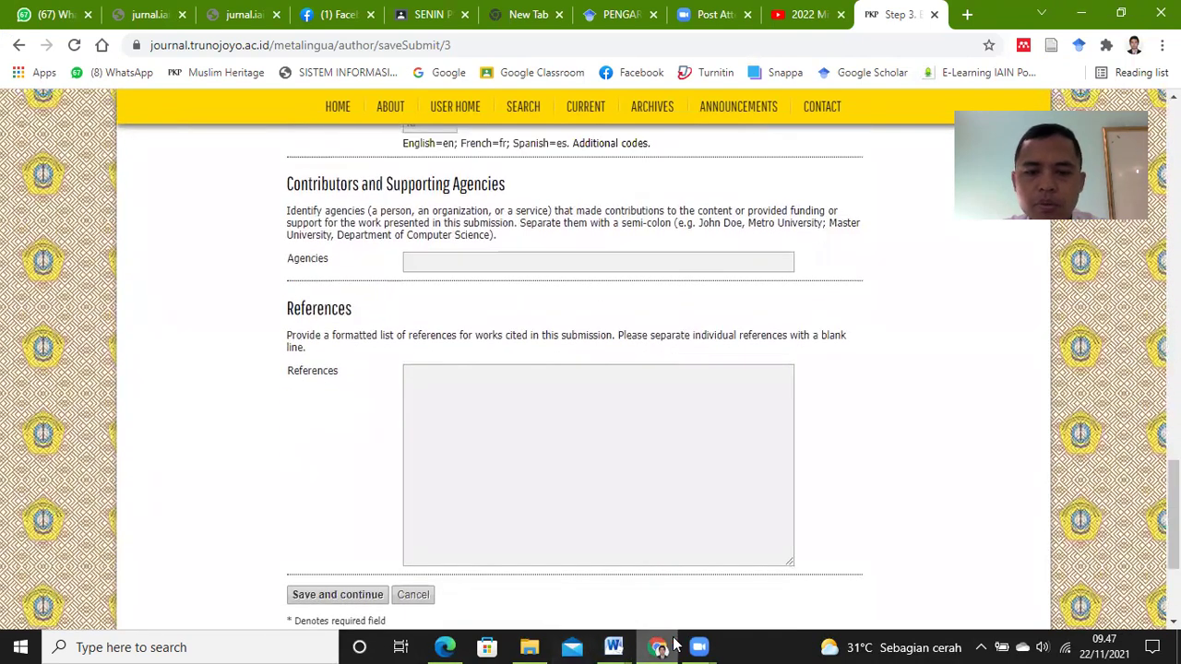
{"action": "left_click", "coordinate": [613, 646]}
{"action": "left_click", "coordinate": [672, 607]}
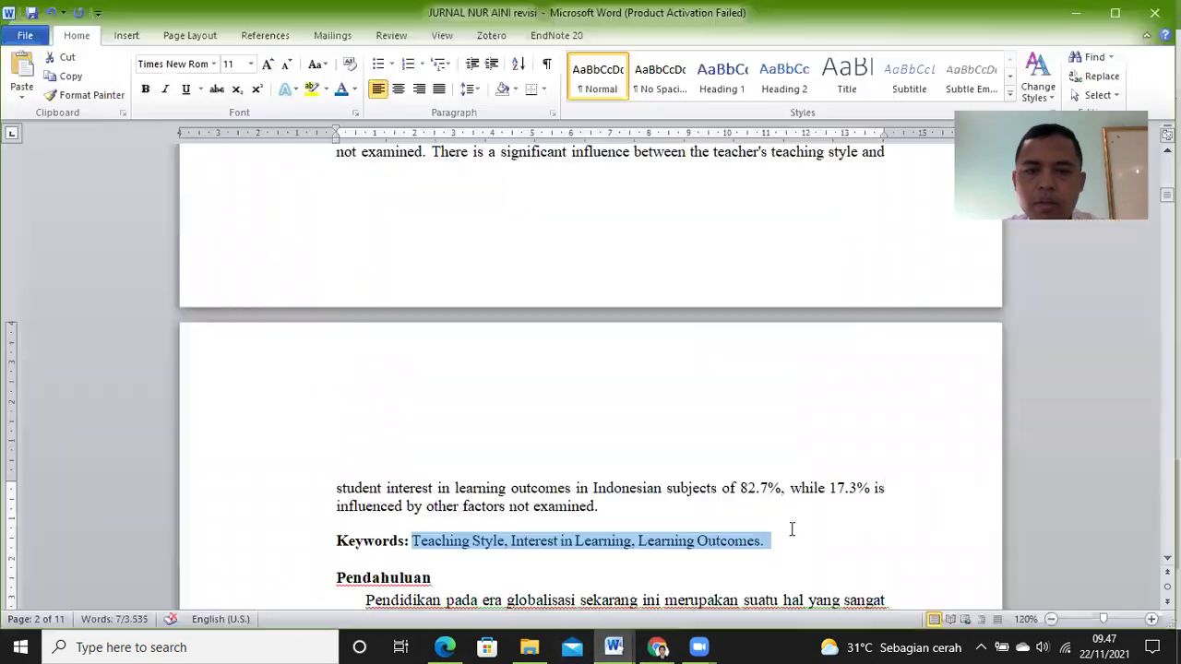
{"action": "scroll", "coordinate": [591, 369], "scroll_direction": "down", "scroll_amount": 20}
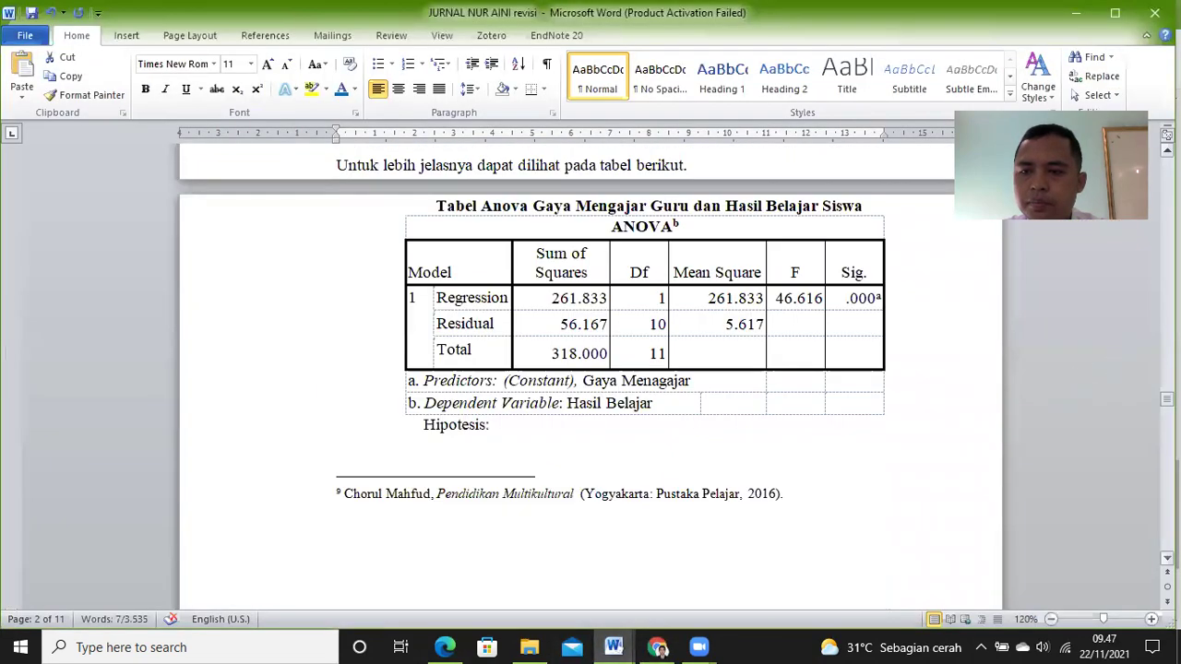
{"action": "left_click_drag", "start_coordinate": [739, 400], "coordinate": [346, 374]}
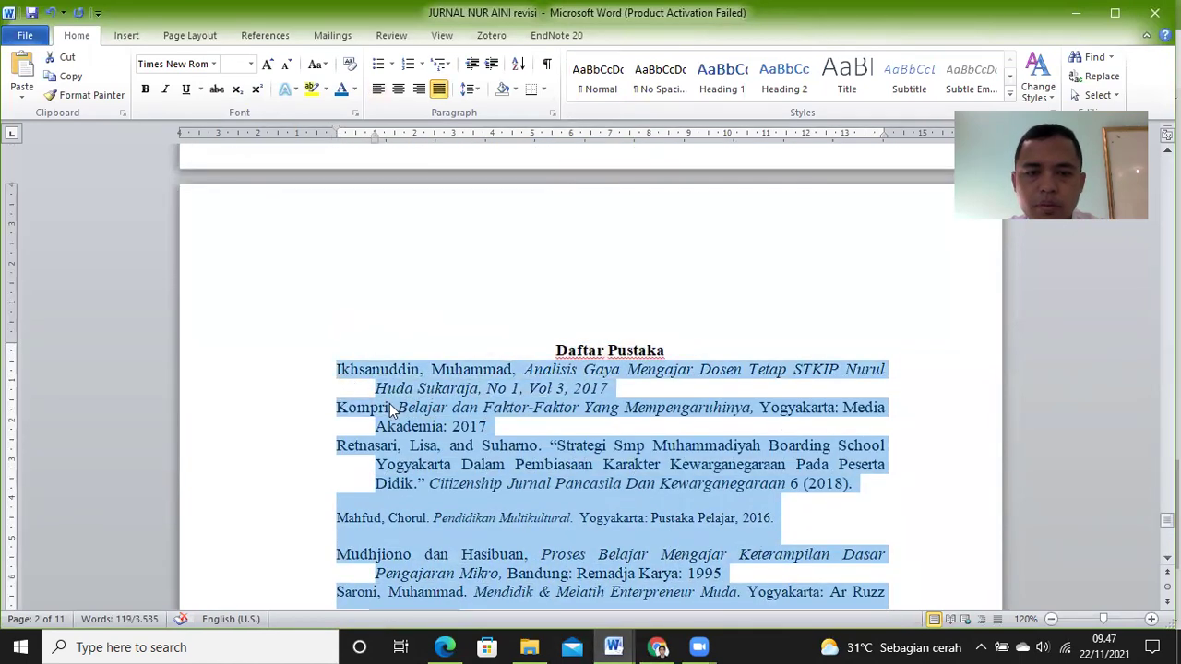
Step: Paste the reference list into the References box and save Step 3
{"action": "left_click", "coordinate": [657, 647]}
{"action": "left_click", "coordinate": [566, 470]}
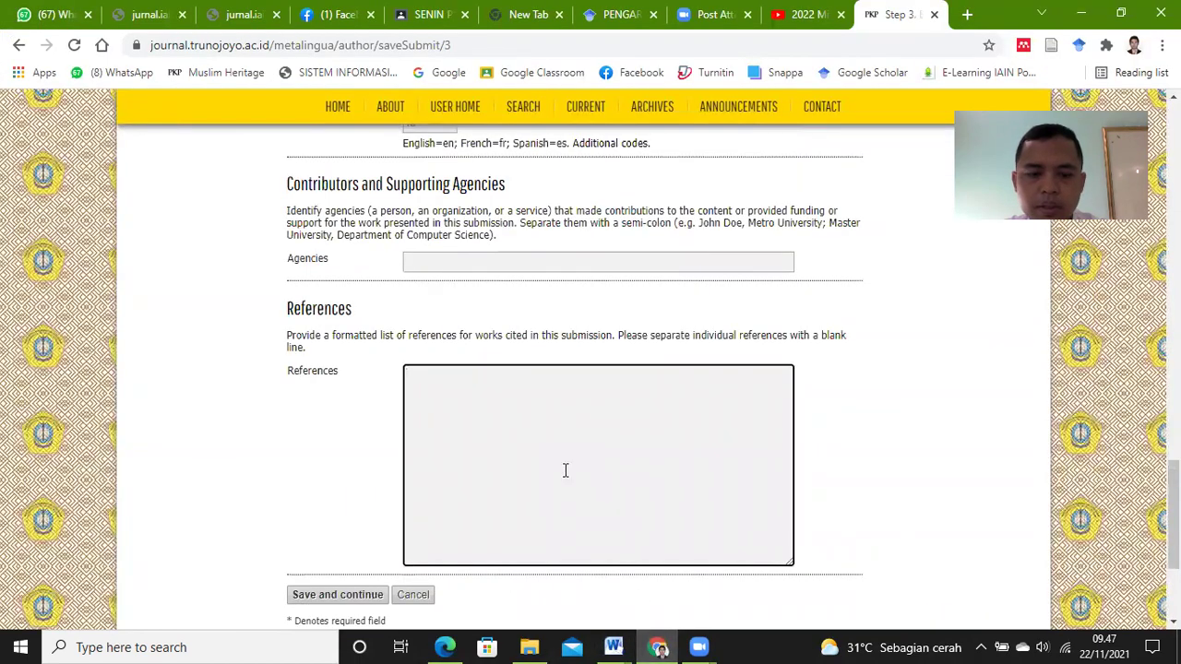
{"action": "key", "text": "ctrl+v"}
{"action": "scroll", "coordinate": [775, 476], "scroll_direction": "up", "scroll_amount": 2}
{"action": "scroll", "coordinate": [769, 464], "scroll_direction": "down", "scroll_amount": 2}
{"action": "left_click", "coordinate": [827, 473]}
{"action": "left_click", "coordinate": [354, 596]}
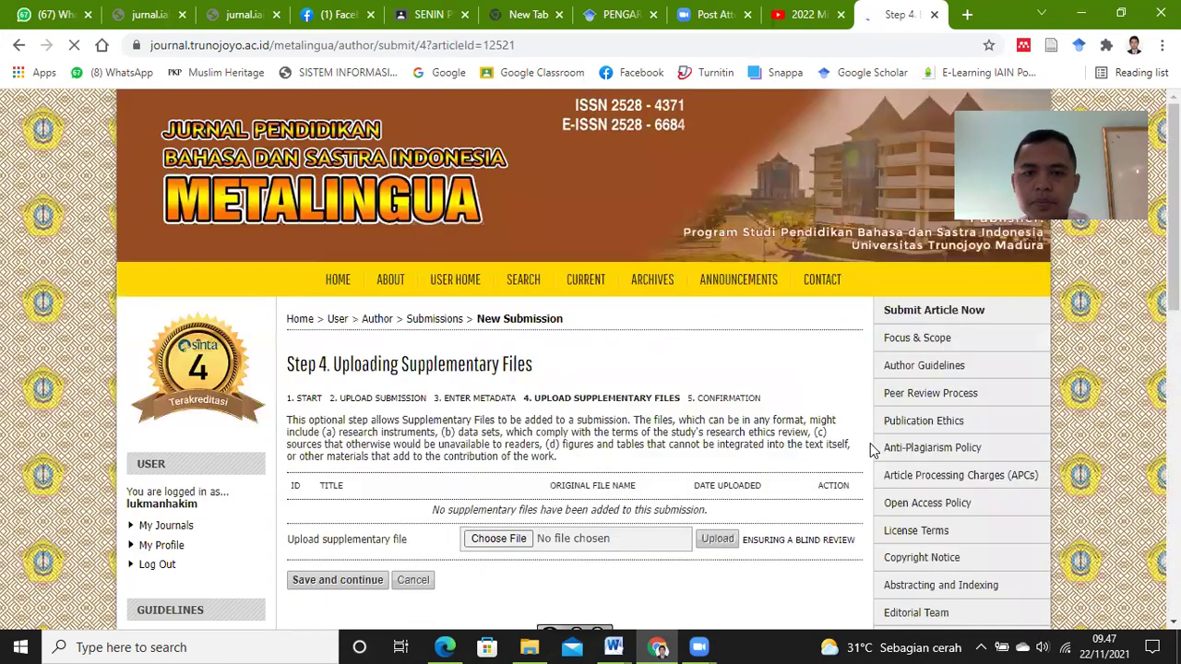
Step: Skip uploading supplementary files and finish the submission on the confirmation step
{"action": "scroll", "coordinate": [1117, 318], "scroll_direction": "down", "scroll_amount": 1}
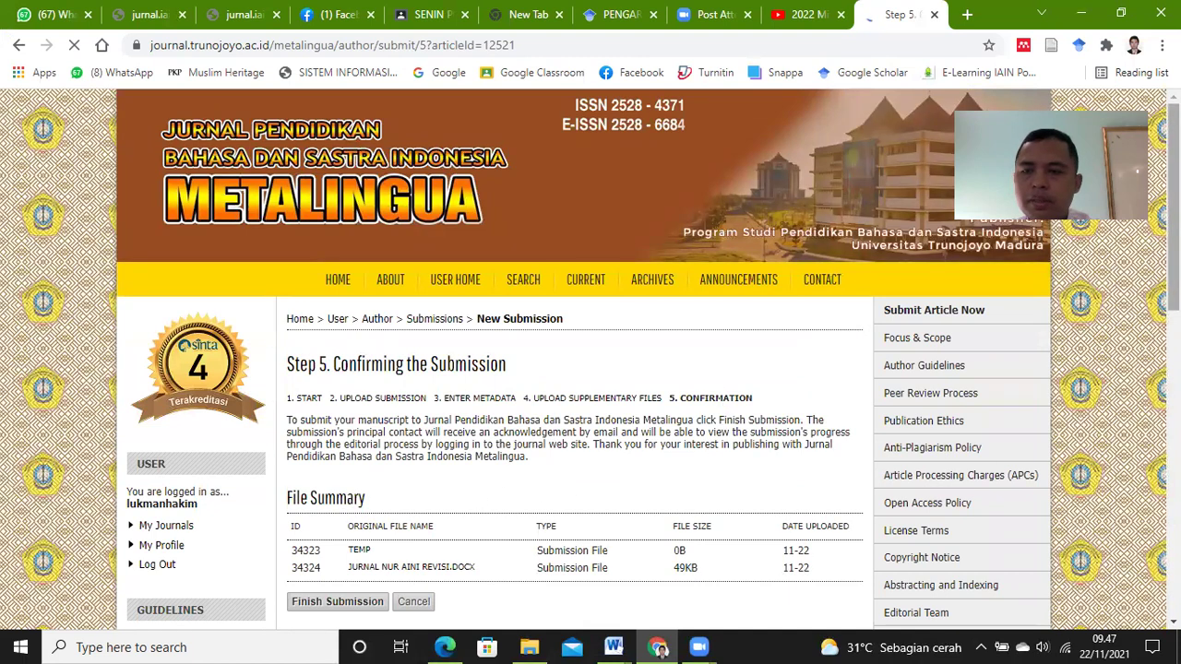
{"action": "scroll", "coordinate": [524, 443], "scroll_direction": "down", "scroll_amount": 2}
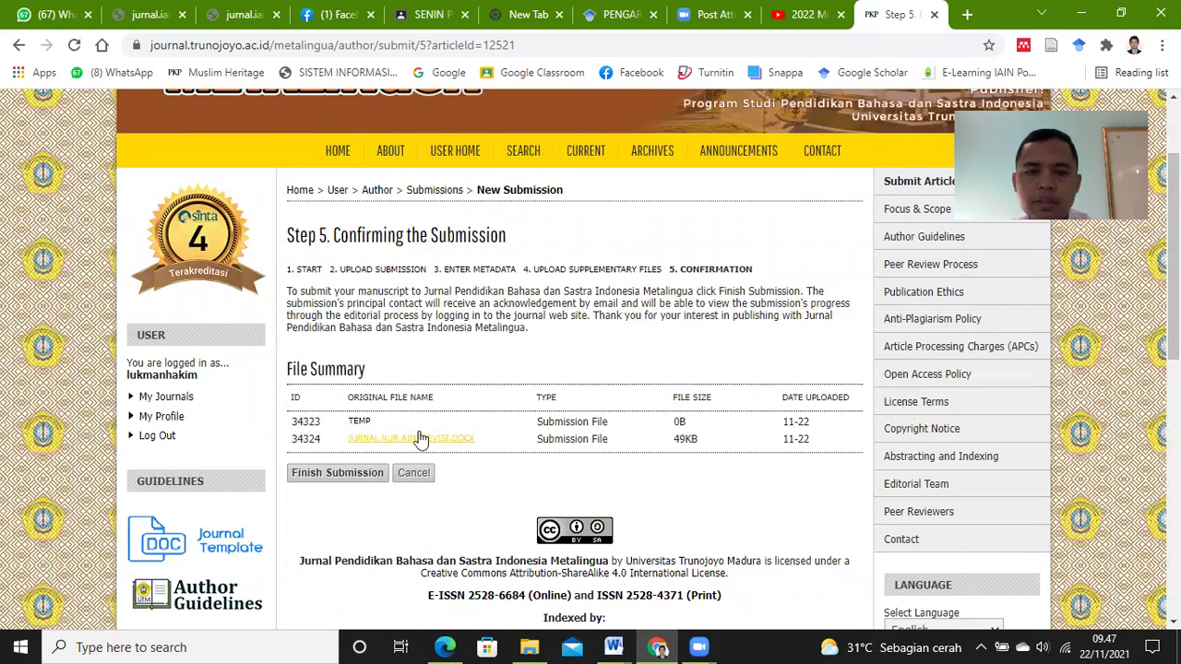
{"action": "left_click", "coordinate": [343, 475]}
{"action": "left_click", "coordinate": [348, 479]}
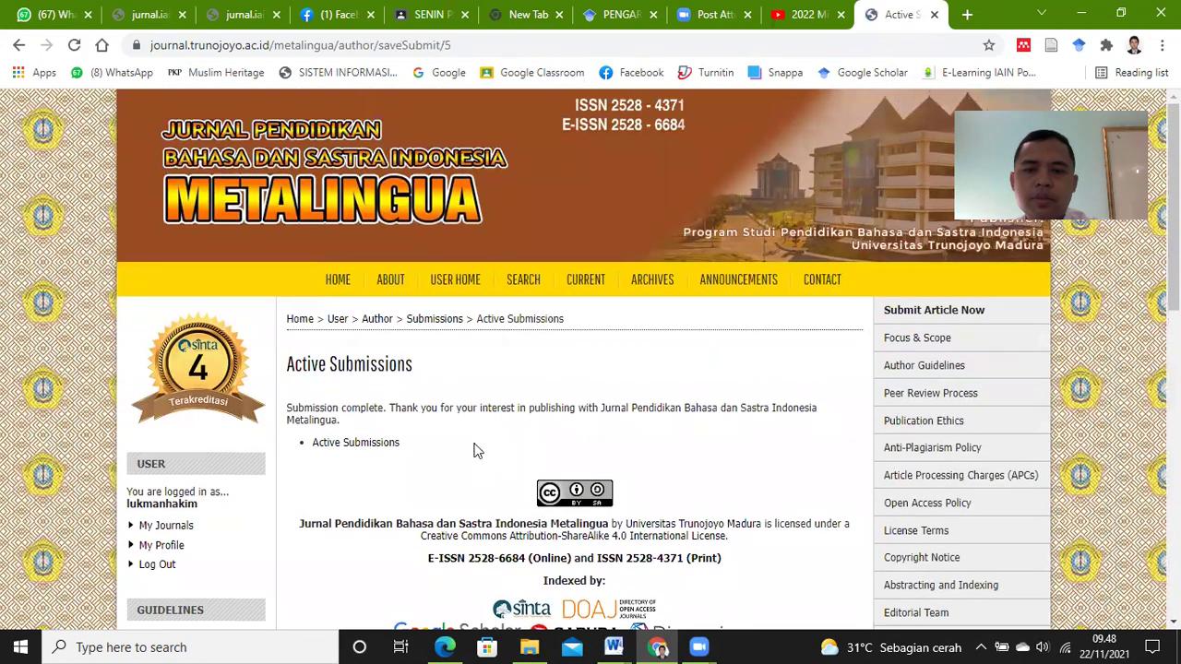
Step: Check that the article is listed in Active Submissions with status Awaiting assignment
{"action": "scroll", "coordinate": [388, 467], "scroll_direction": "down", "scroll_amount": 1}
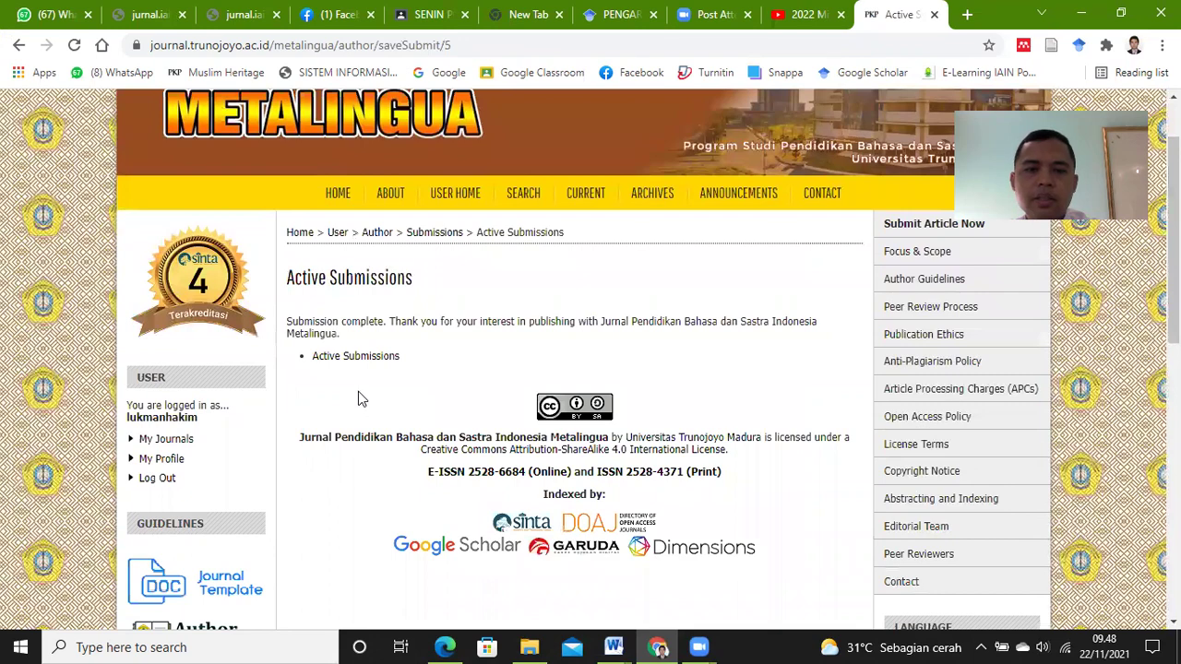
{"action": "scroll", "coordinate": [358, 394], "scroll_direction": "up", "scroll_amount": 1}
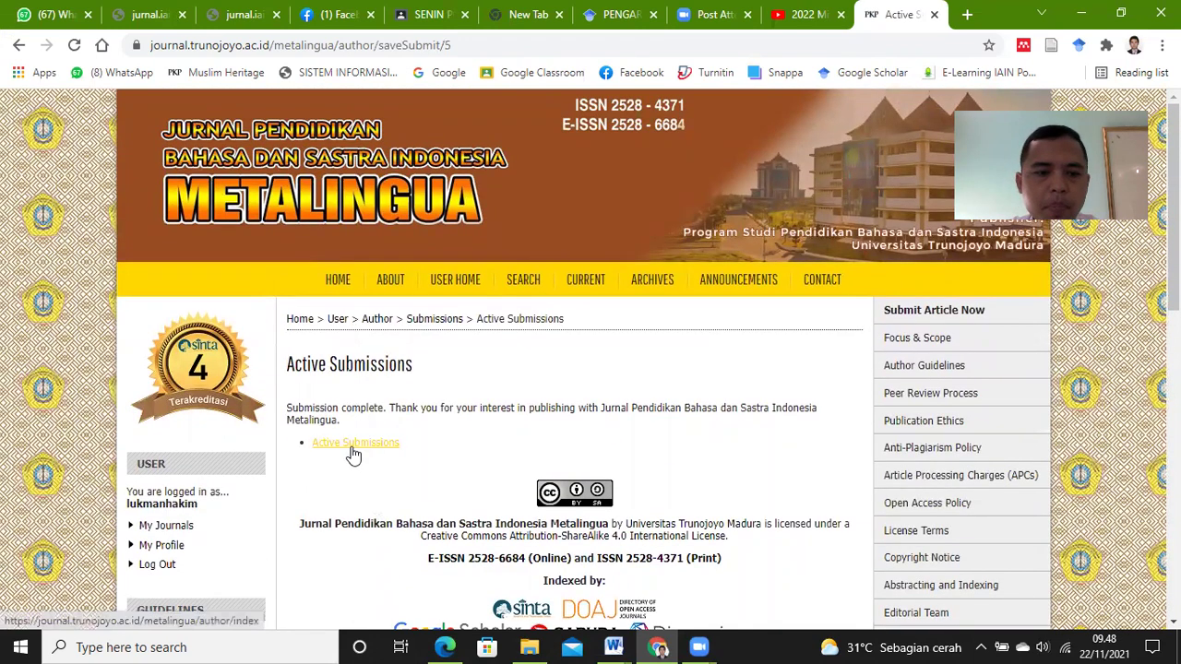
{"action": "scroll", "coordinate": [350, 451], "scroll_direction": "down", "scroll_amount": 1}
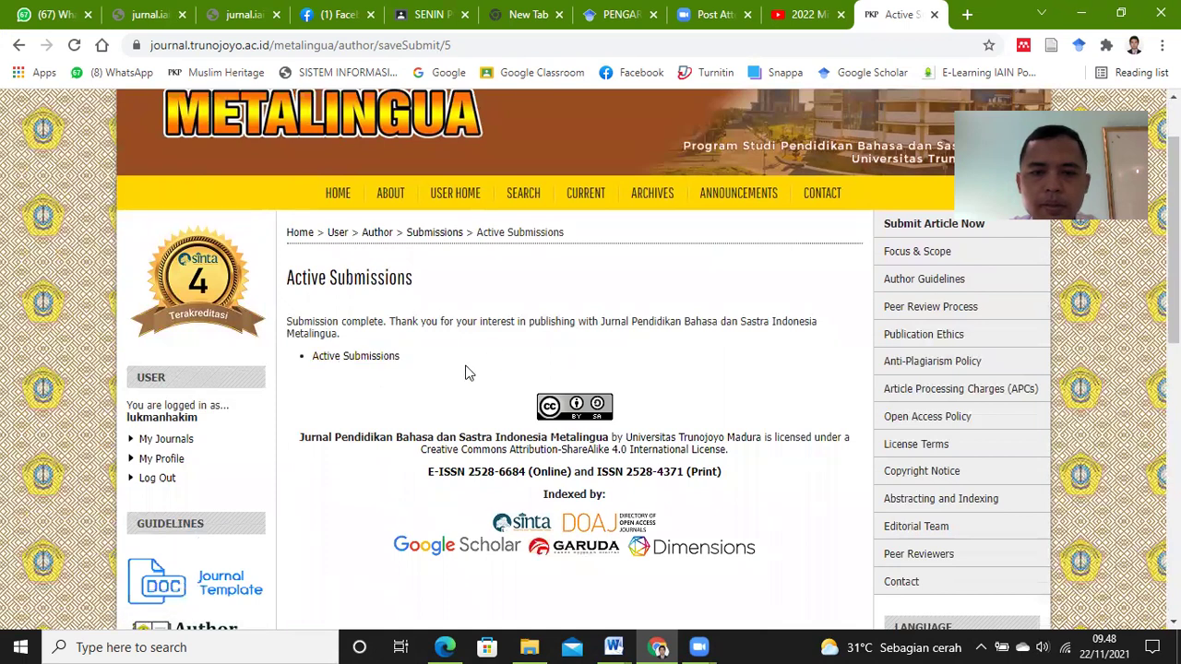
{"action": "left_click", "coordinate": [369, 362]}
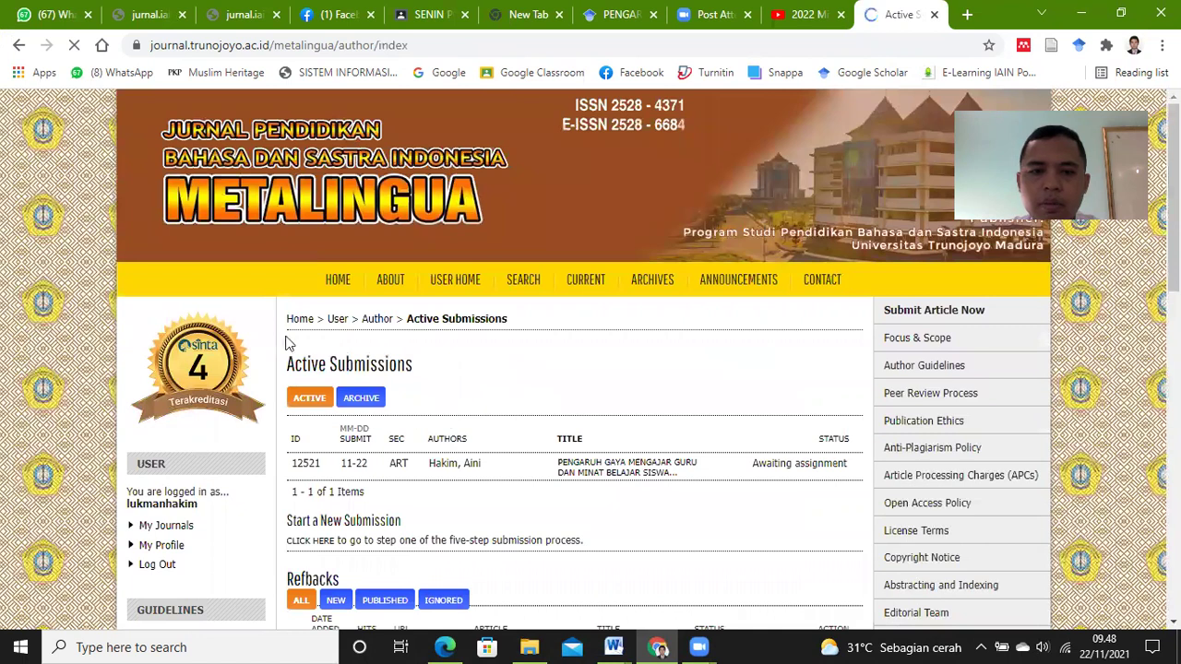
{"action": "left_click", "coordinate": [19, 50]}
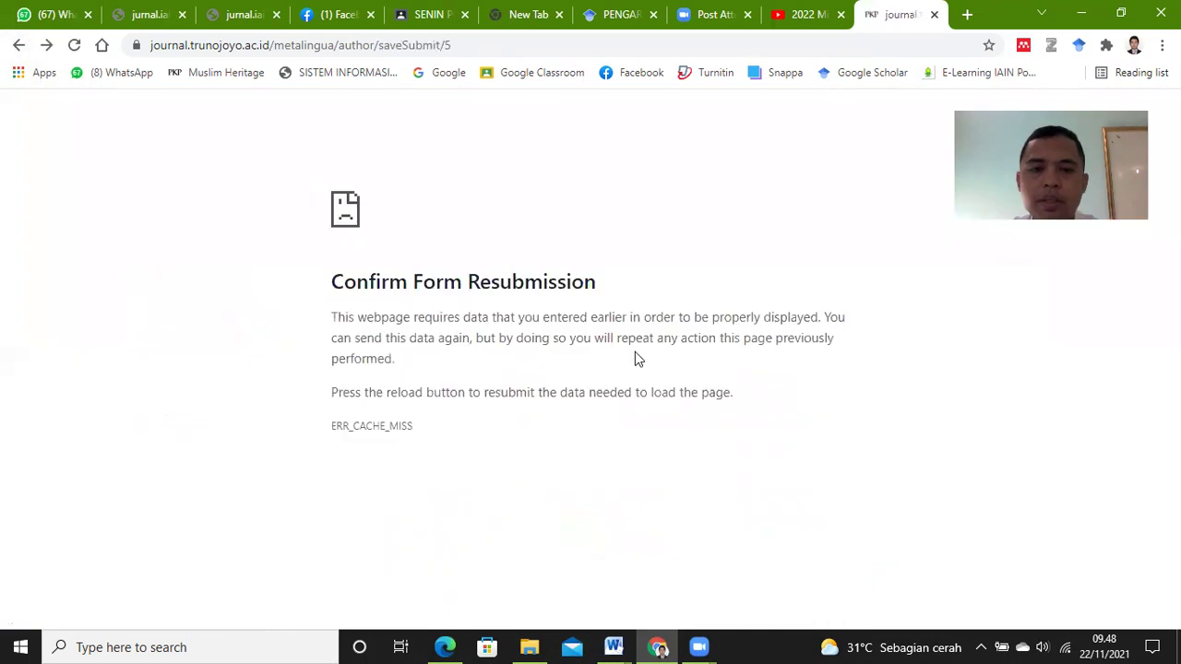
{"action": "left_click", "coordinate": [46, 44]}
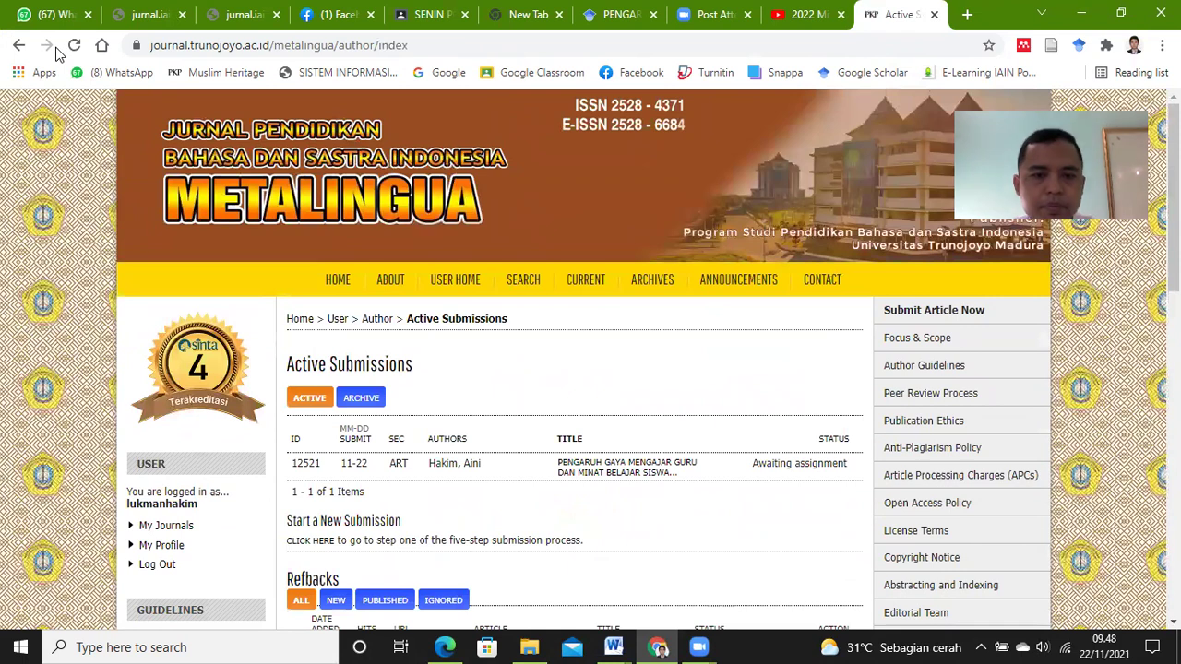
{"action": "left_click", "coordinate": [18, 46]}
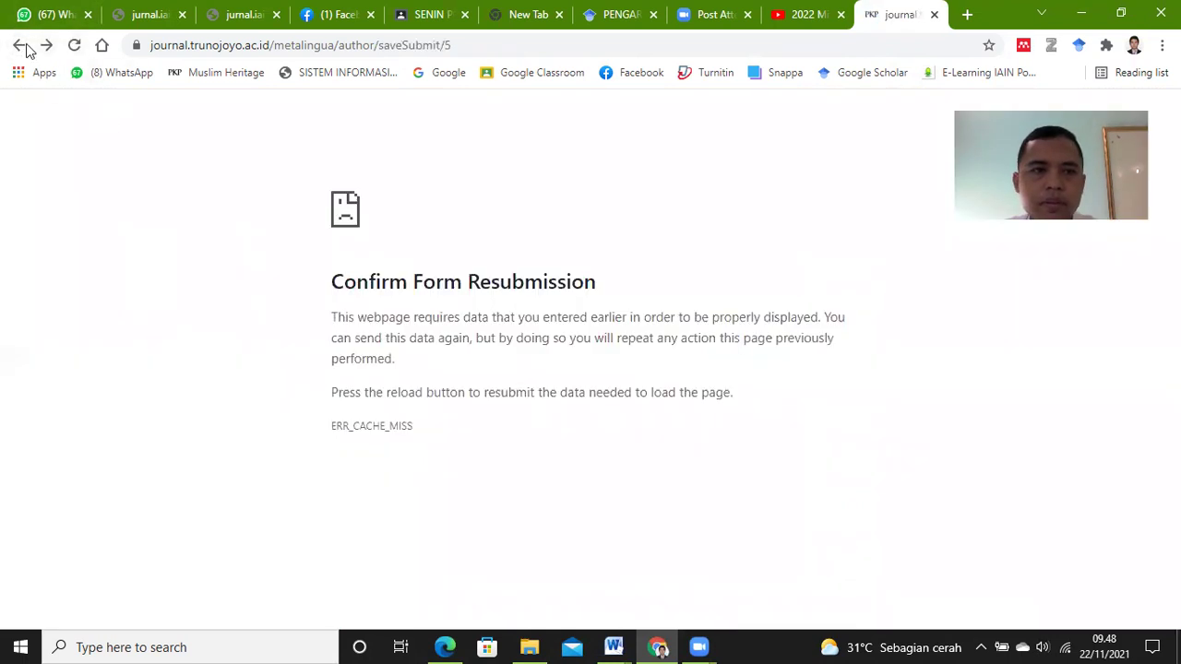
{"action": "left_click", "coordinate": [48, 46]}
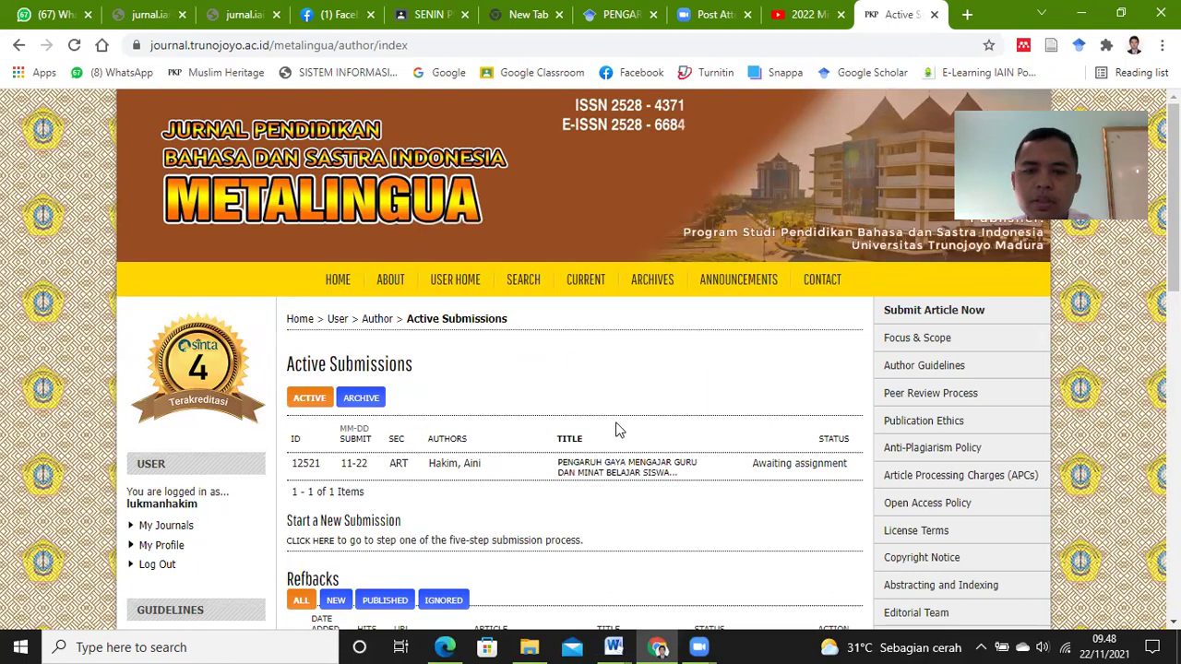
{"action": "scroll", "coordinate": [596, 401], "scroll_direction": "down", "scroll_amount": 1}
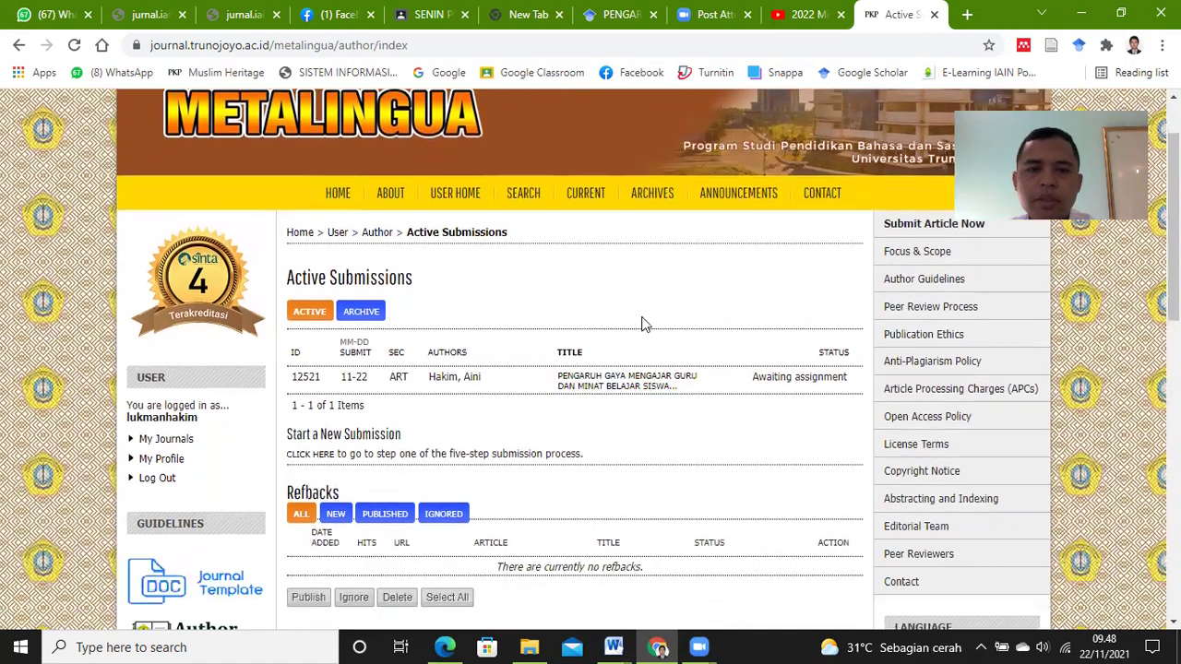
{"action": "scroll", "coordinate": [646, 323], "scroll_direction": "up", "scroll_amount": 1}
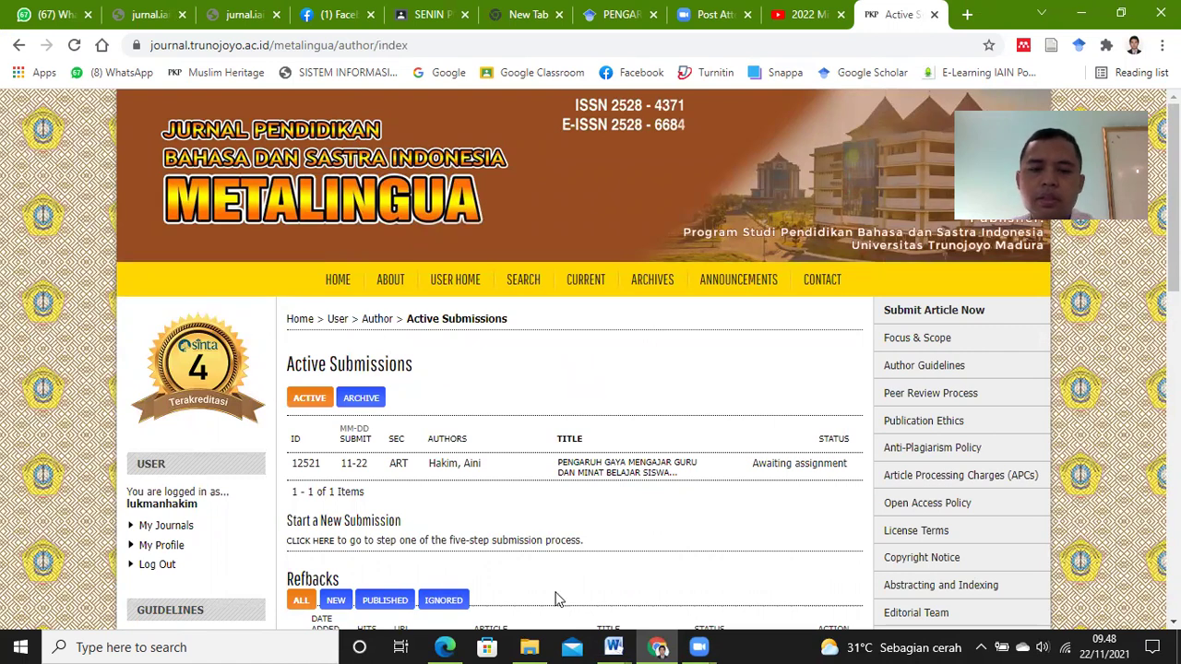
{"action": "left_click", "coordinate": [614, 647]}
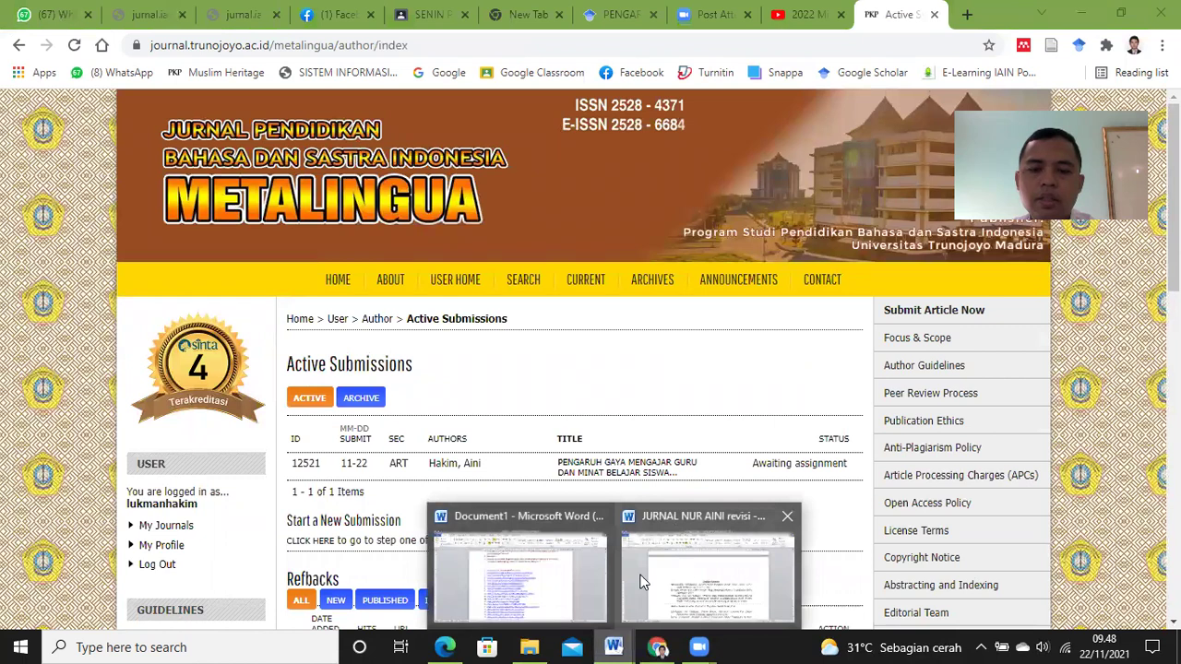
Step: Create a new blank Word document from Document1
{"action": "left_click", "coordinate": [571, 573]}
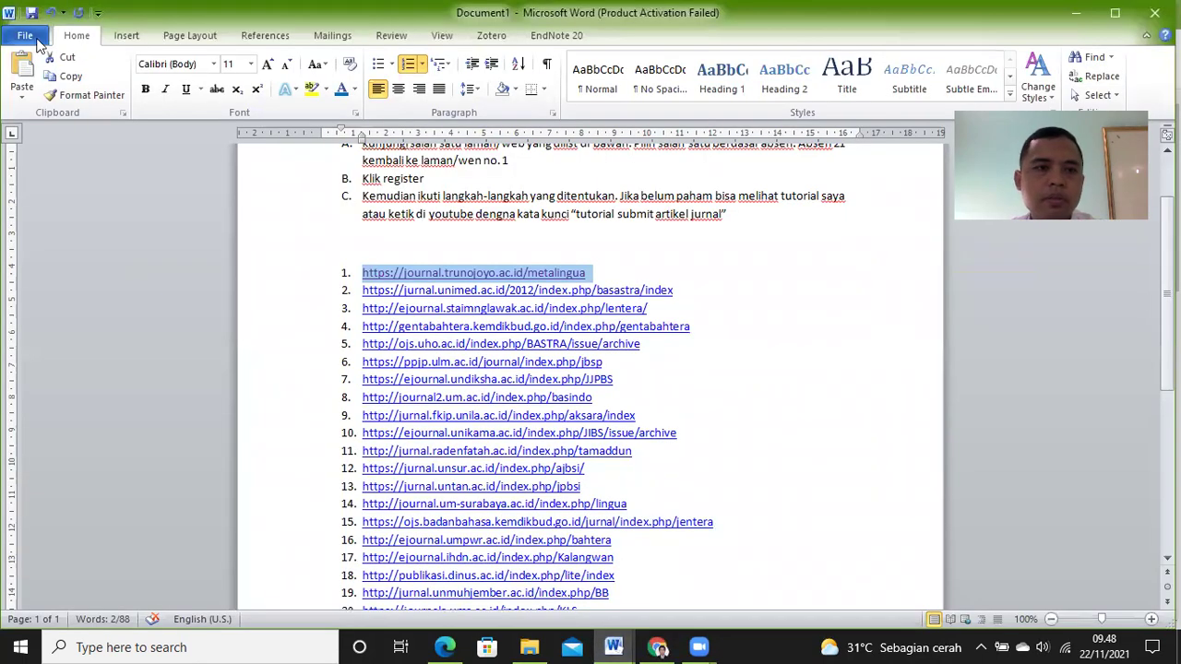
{"action": "left_click", "coordinate": [27, 37]}
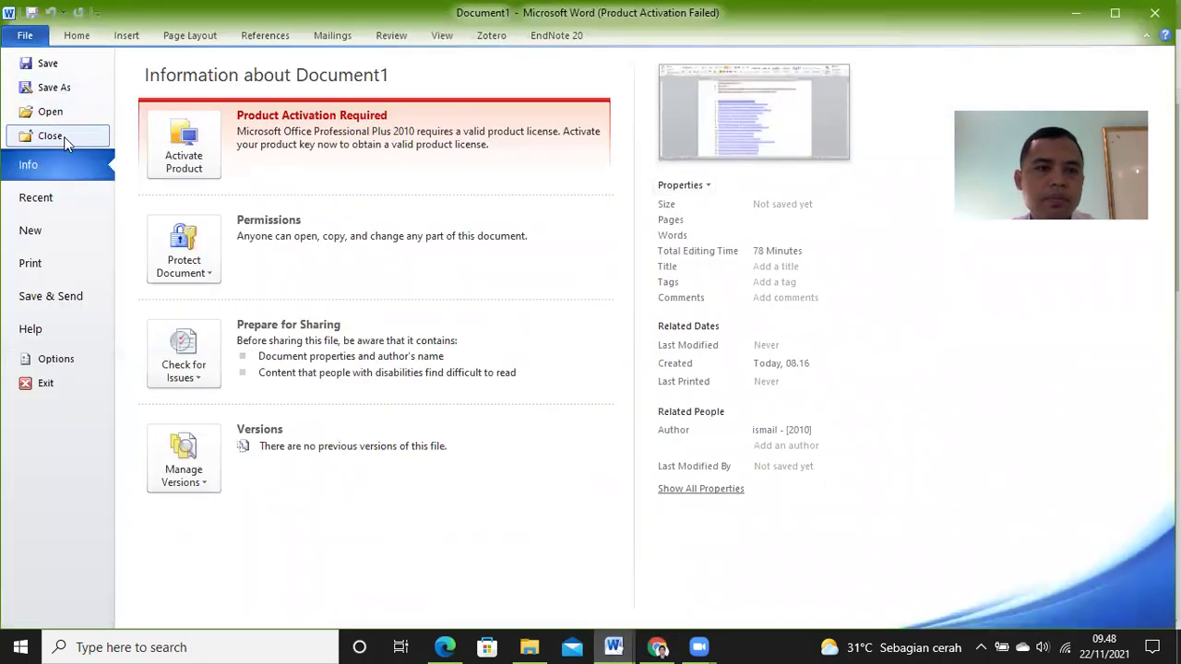
{"action": "left_click", "coordinate": [65, 231]}
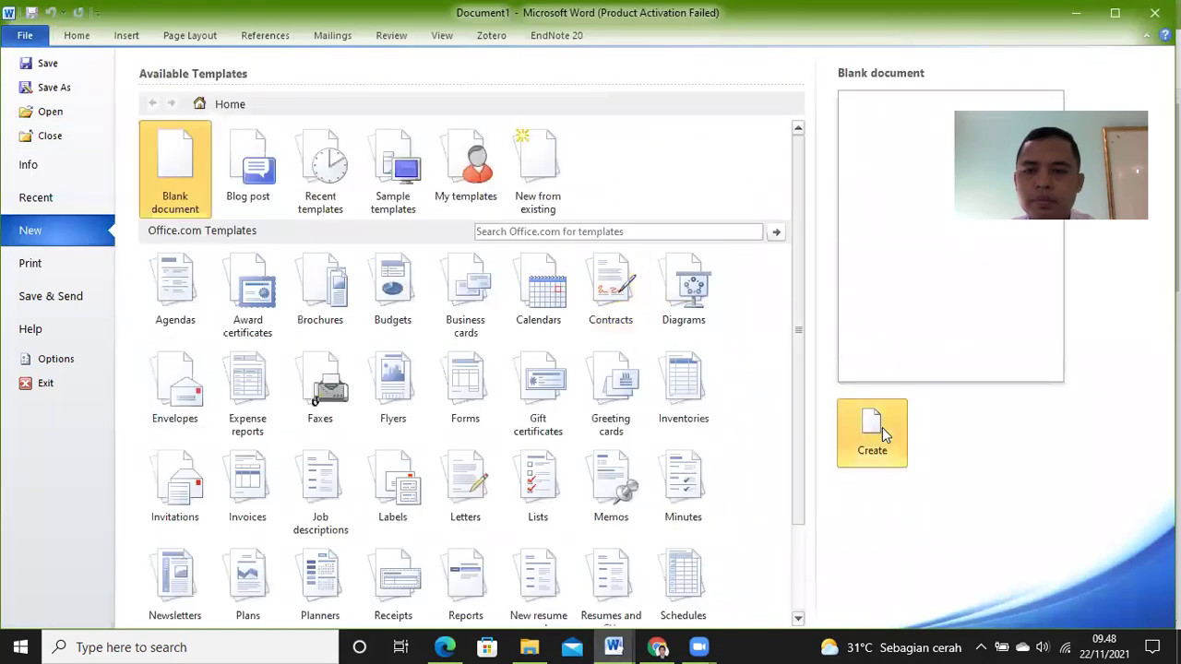
{"action": "left_click", "coordinate": [873, 432]}
Step: Type 'nama', 'nim' and 'bukti submit' on separate lines
{"action": "type", "text": "nama"}
{"action": "key", "text": "Return"}
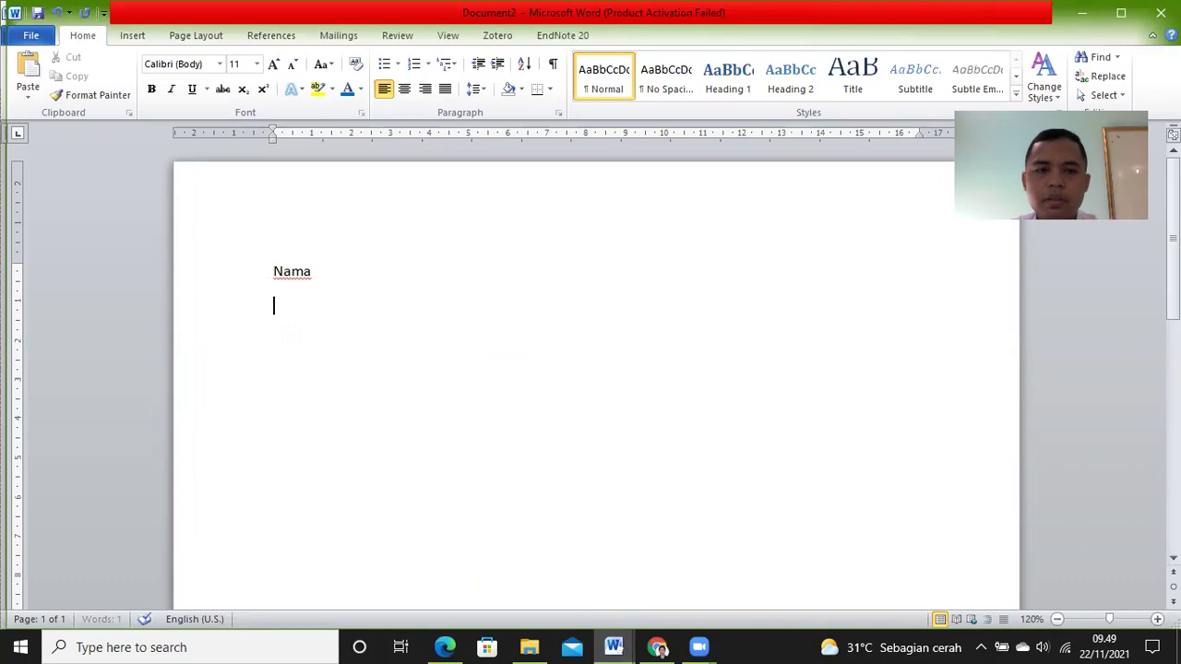
{"action": "type", "text": "nim"}
{"action": "key", "text": "Return"}
{"action": "type", "text": "b"}
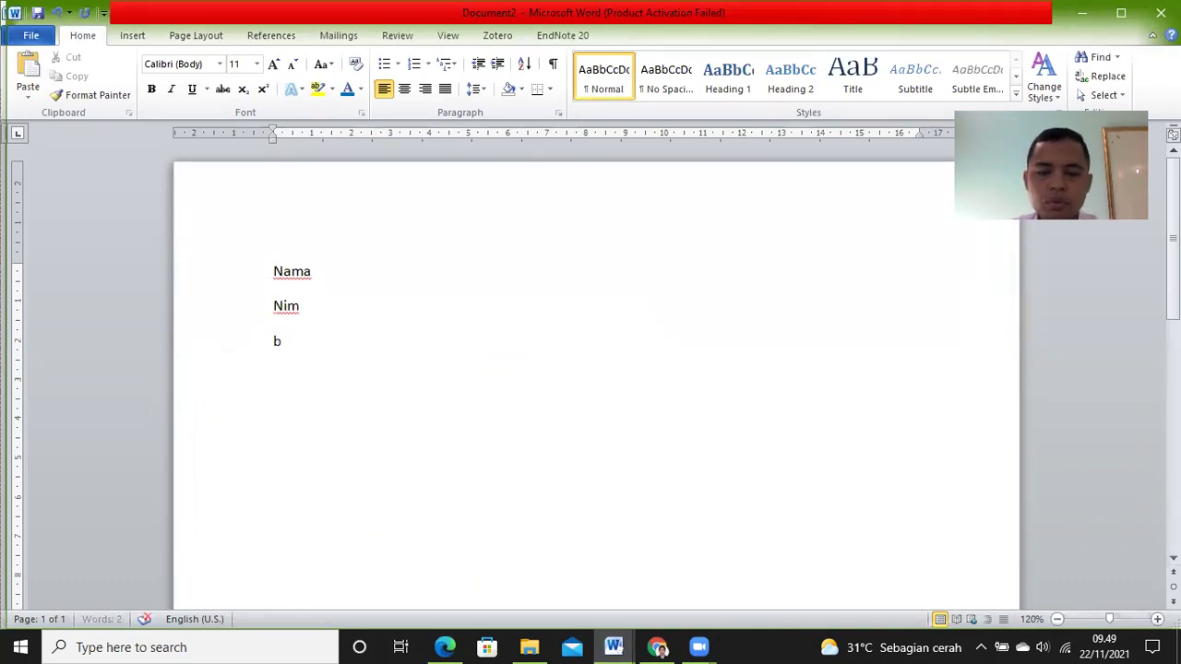
{"action": "type", "text": "ukti submit"}
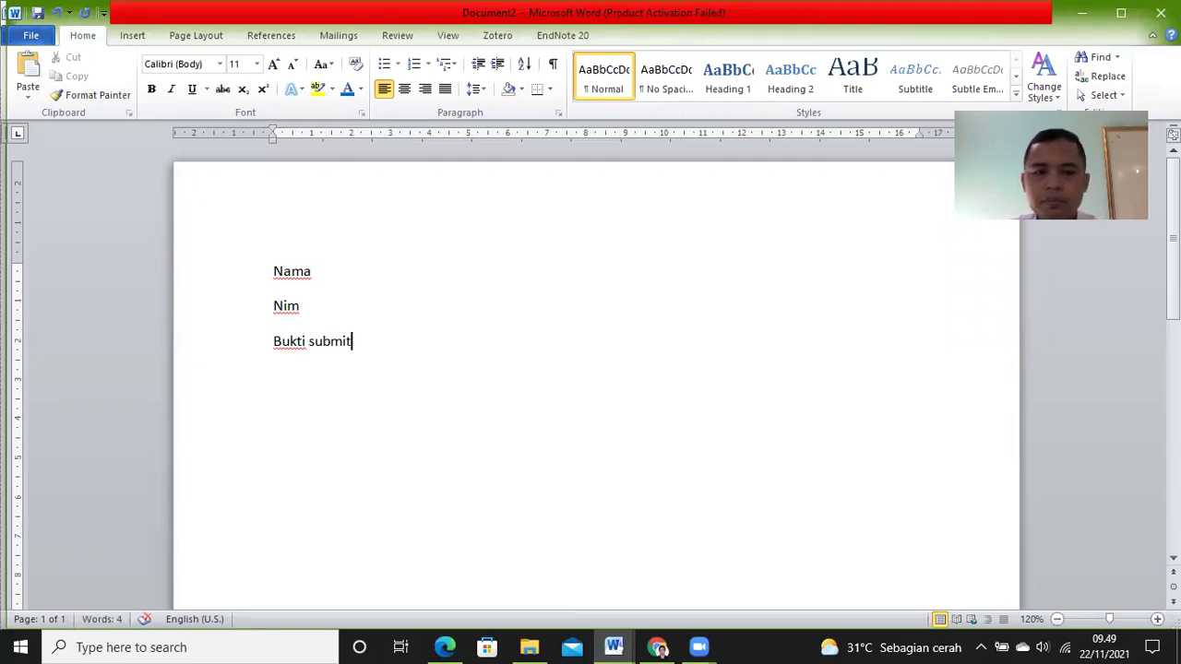